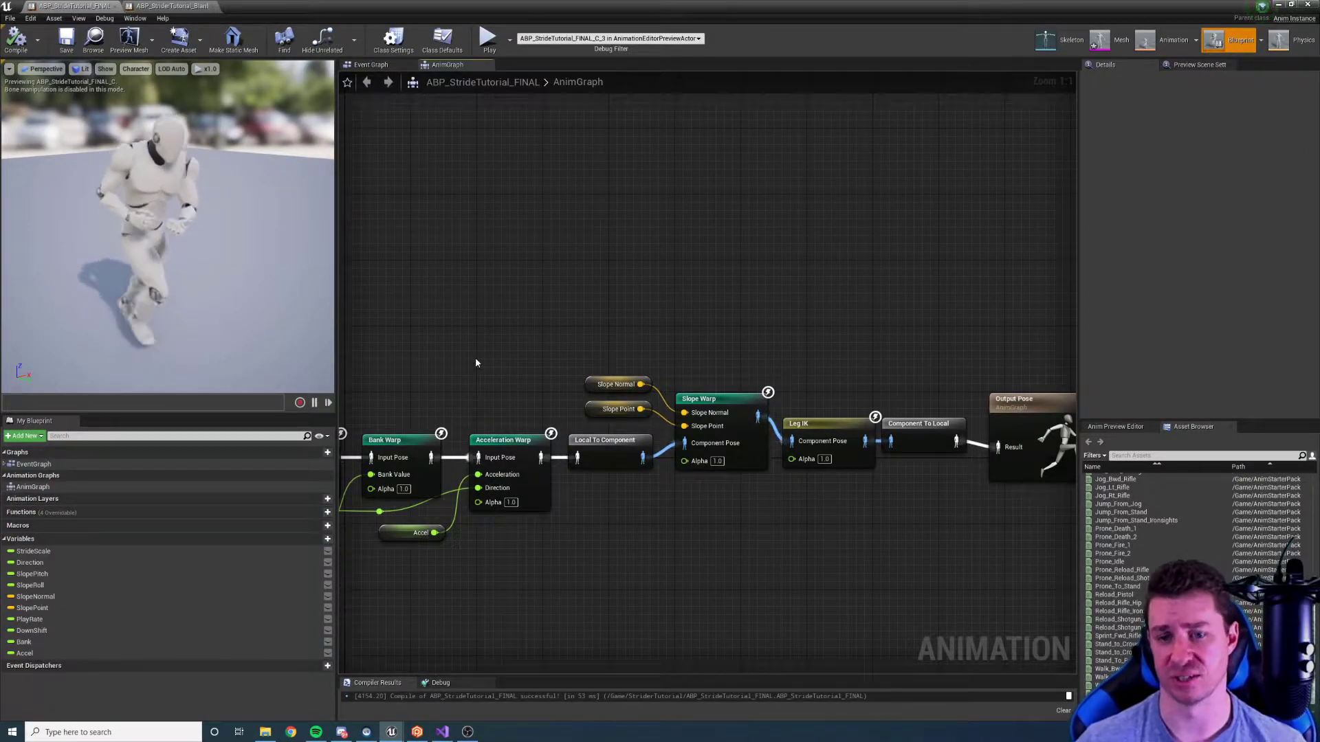
# Step: Review the Slope Warp node's settings and bring up the editable preview values of the animation blueprint
pyautogui.moveTo(808, 364); pyautogui.dragTo(756, 366, button='right')
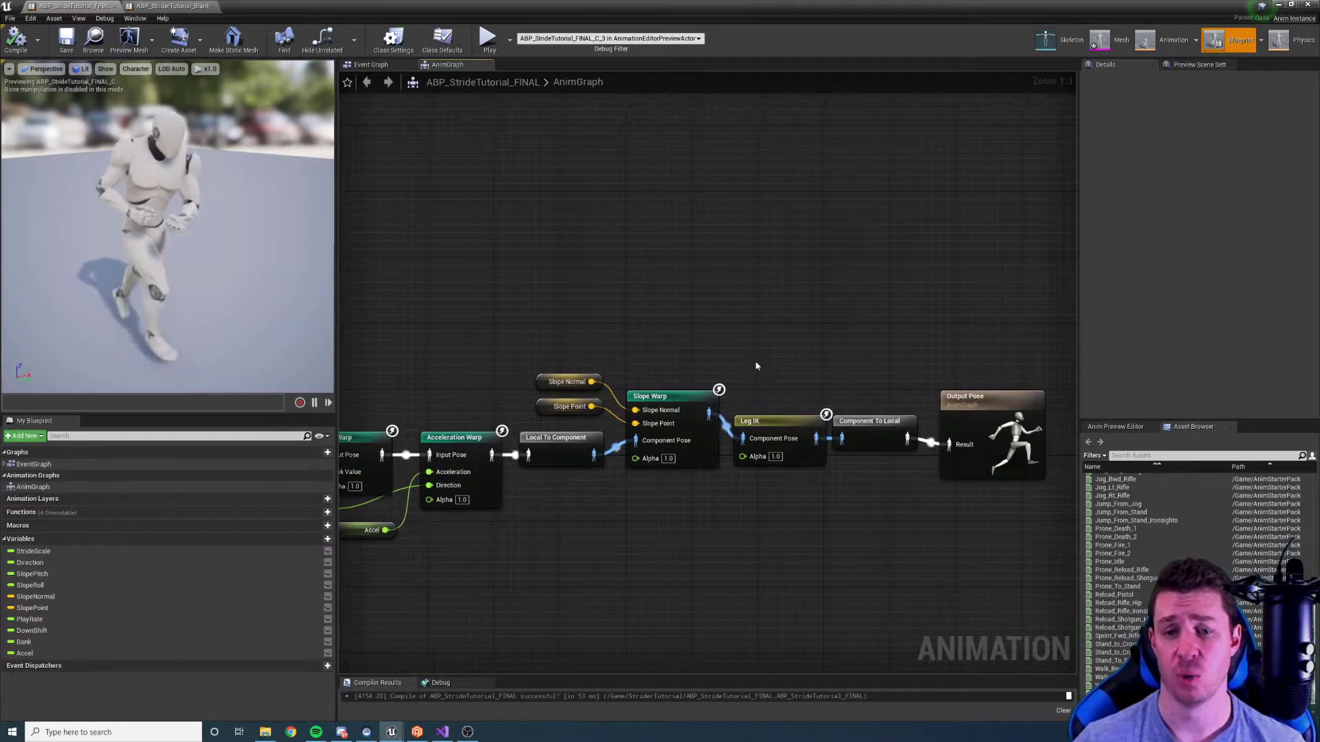
pyautogui.click(671, 399)
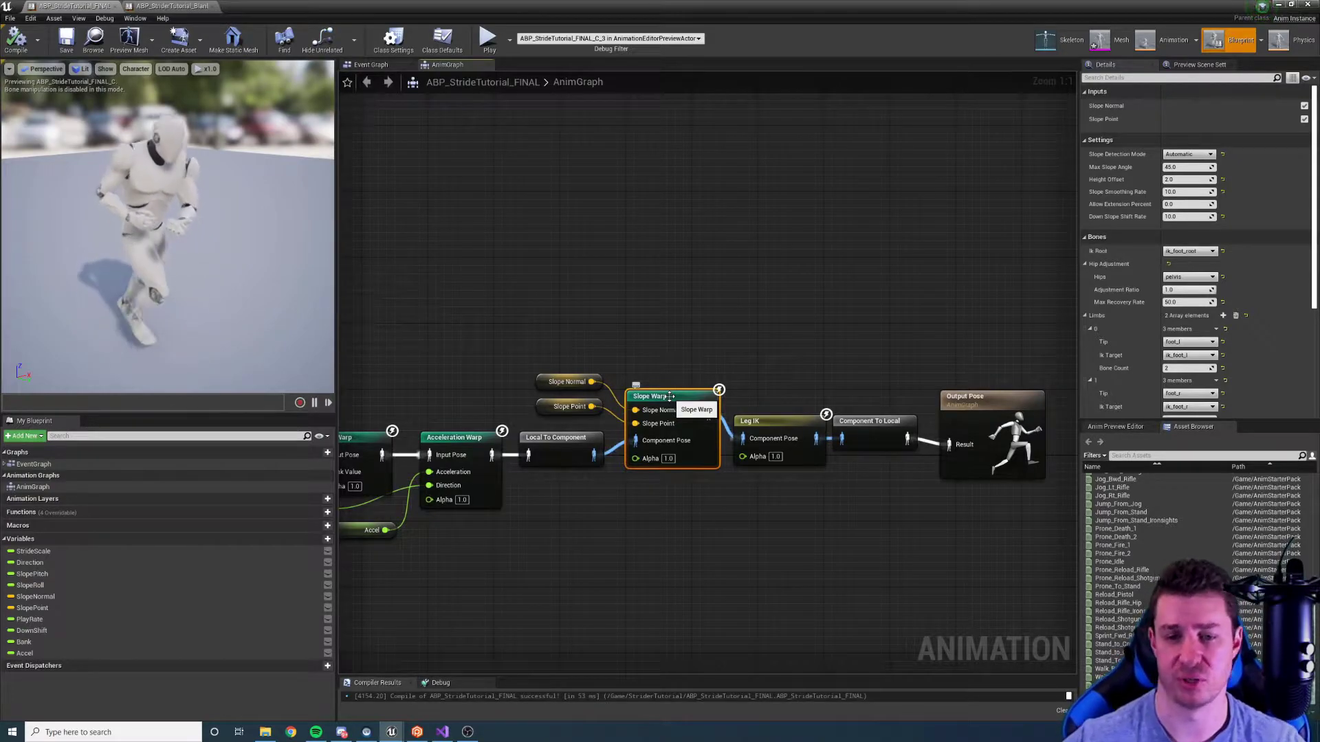
pyautogui.scroll(-1, 629, 403)
pyautogui.scroll(1, 615, 423)
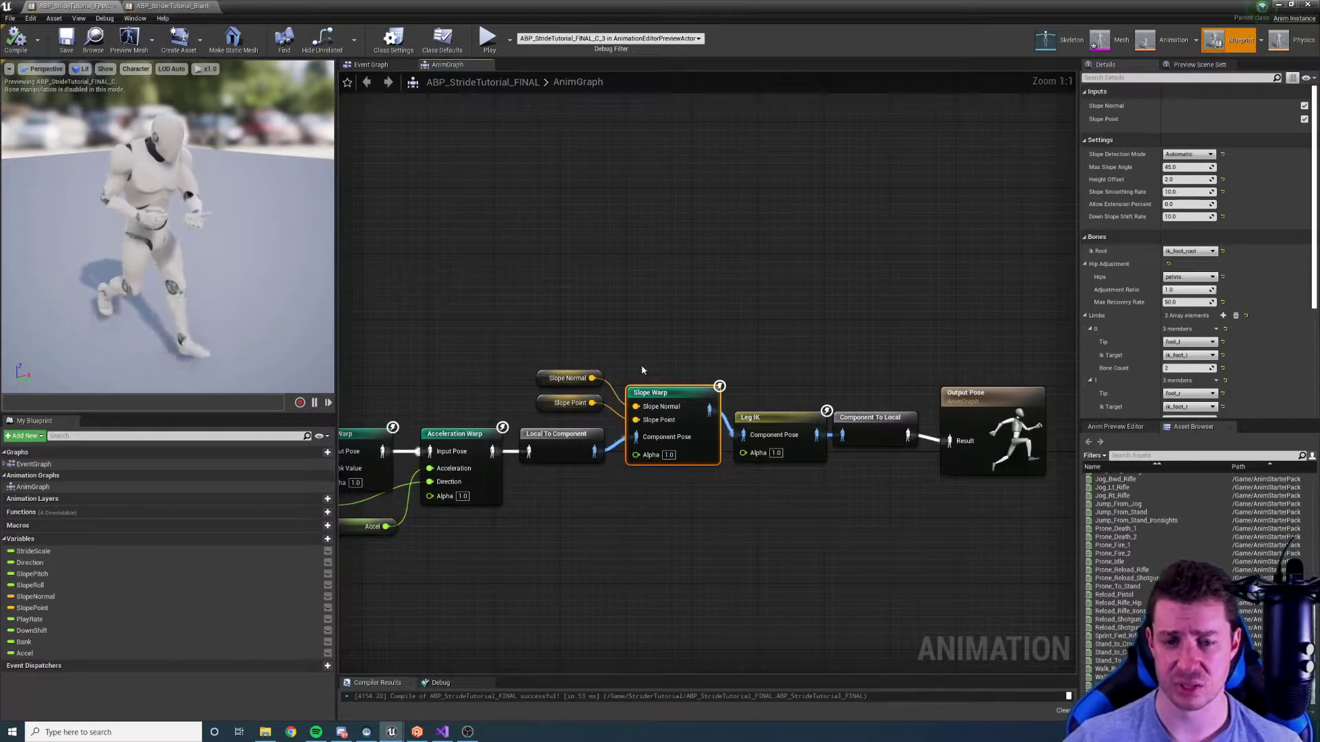
pyautogui.click(1116, 428)
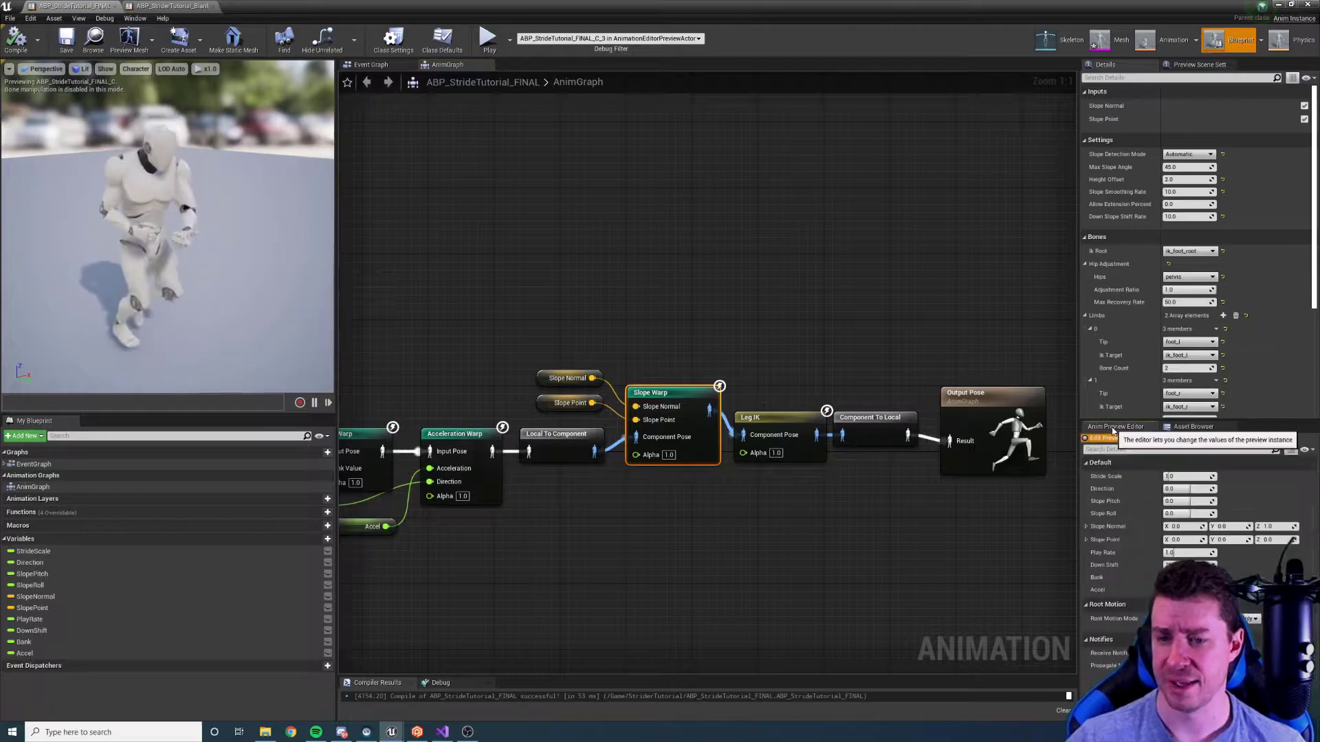
# Step: Examine the Slope Normal and Slope Point inputs feeding Slope Warp and its available Slope Detection Mode options
pyautogui.click(545, 404)
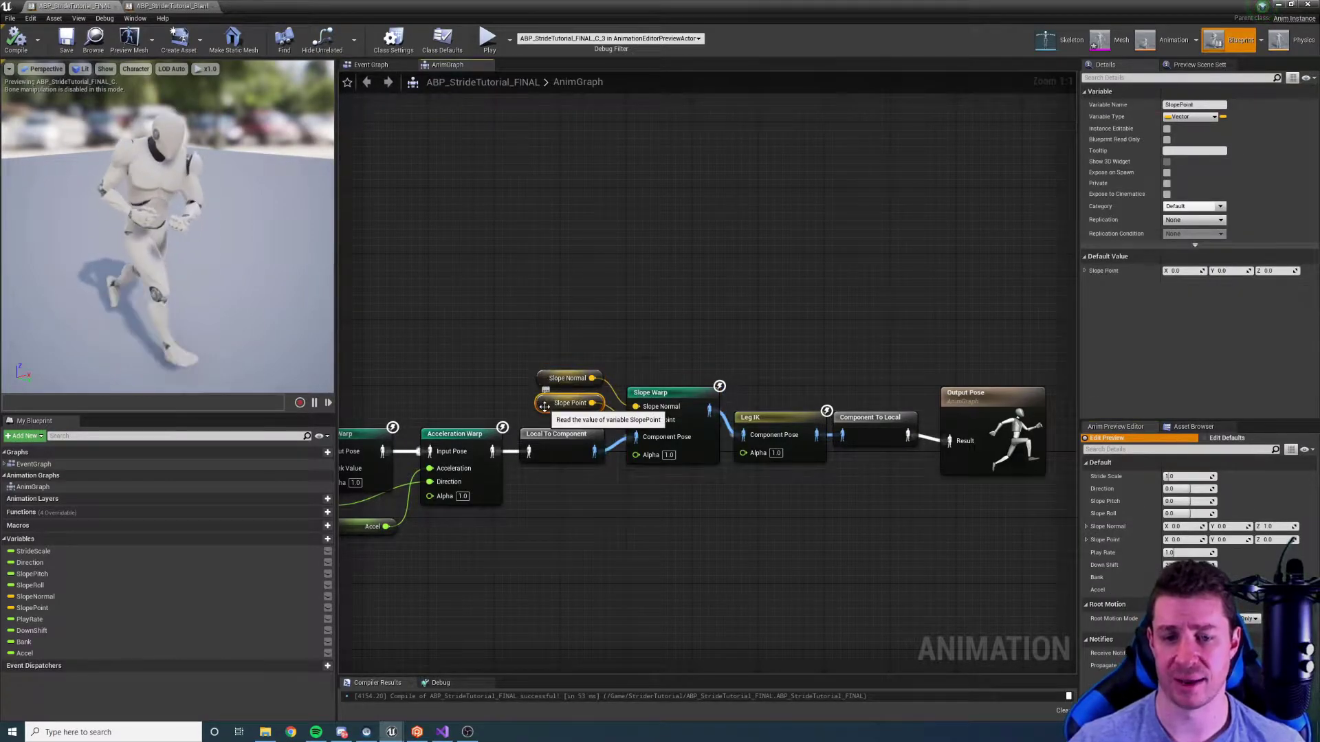
pyautogui.moveTo(514, 344); pyautogui.dragTo(573, 407)
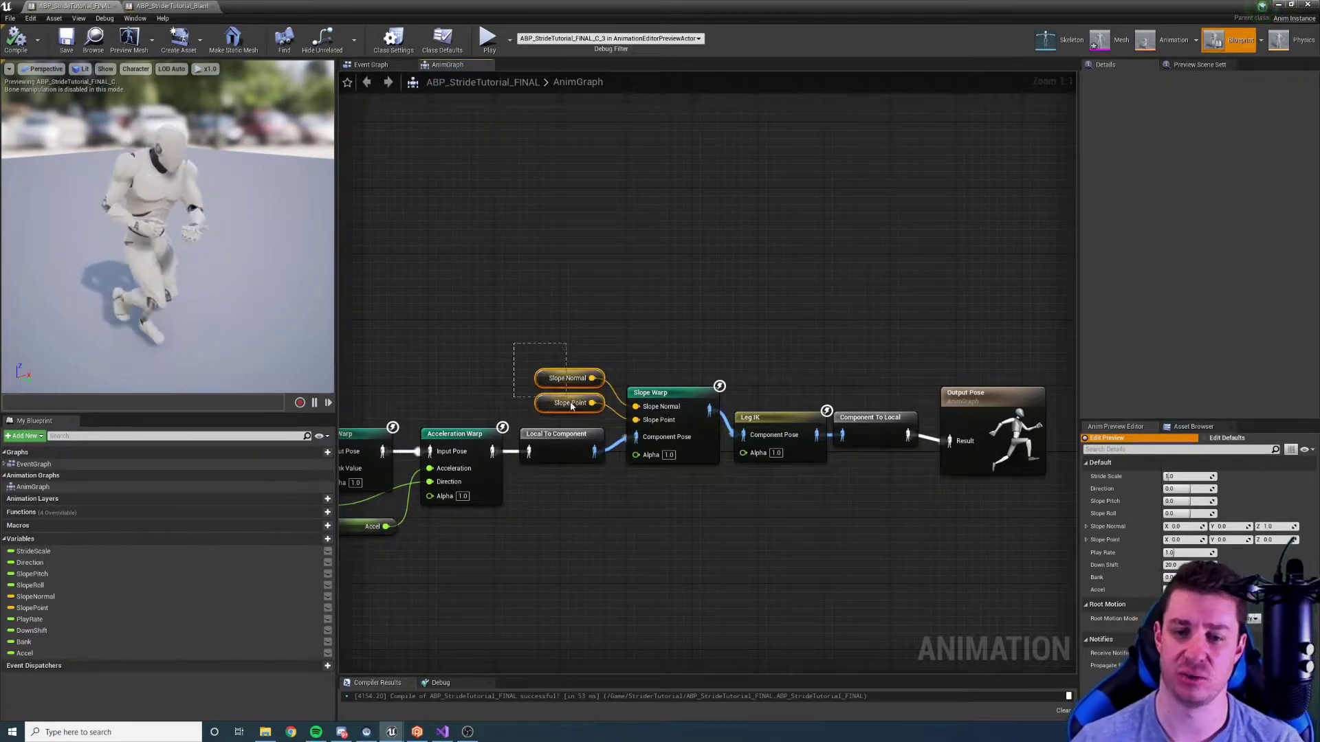
pyautogui.click(670, 400)
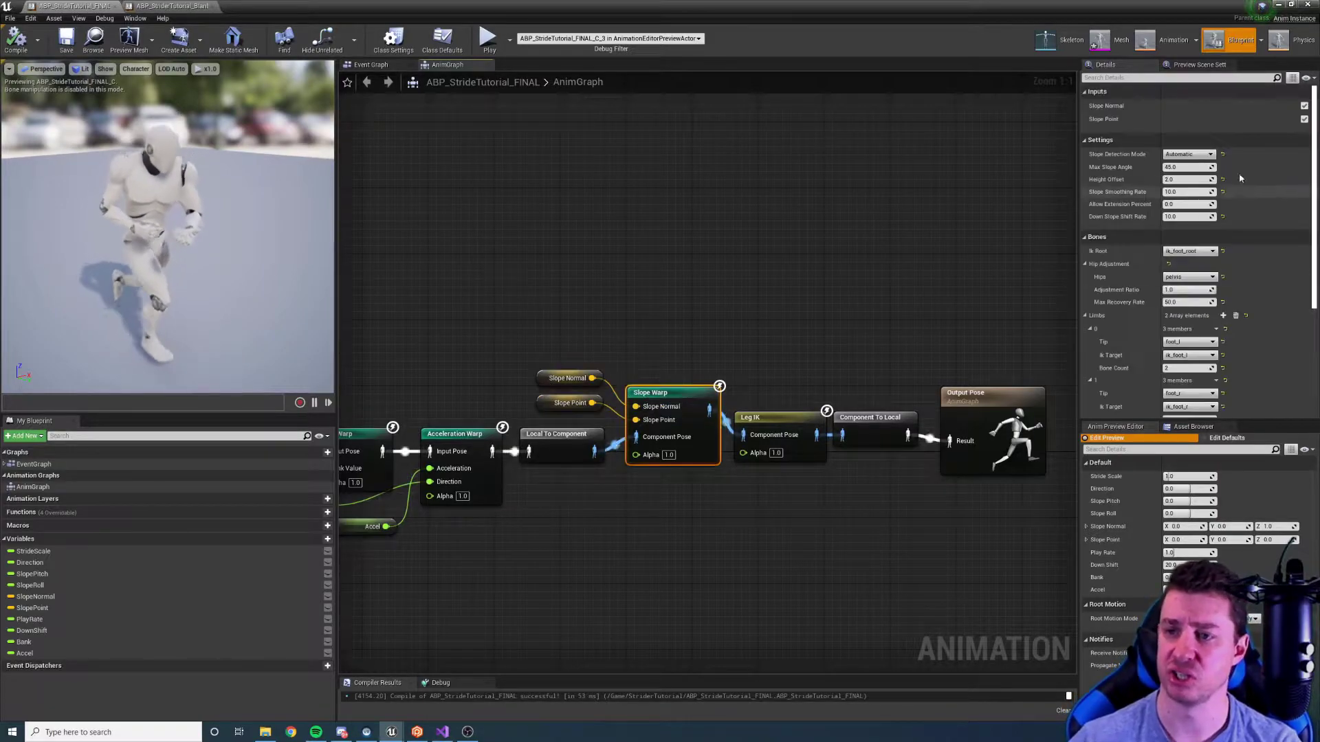
pyautogui.click(1177, 156)
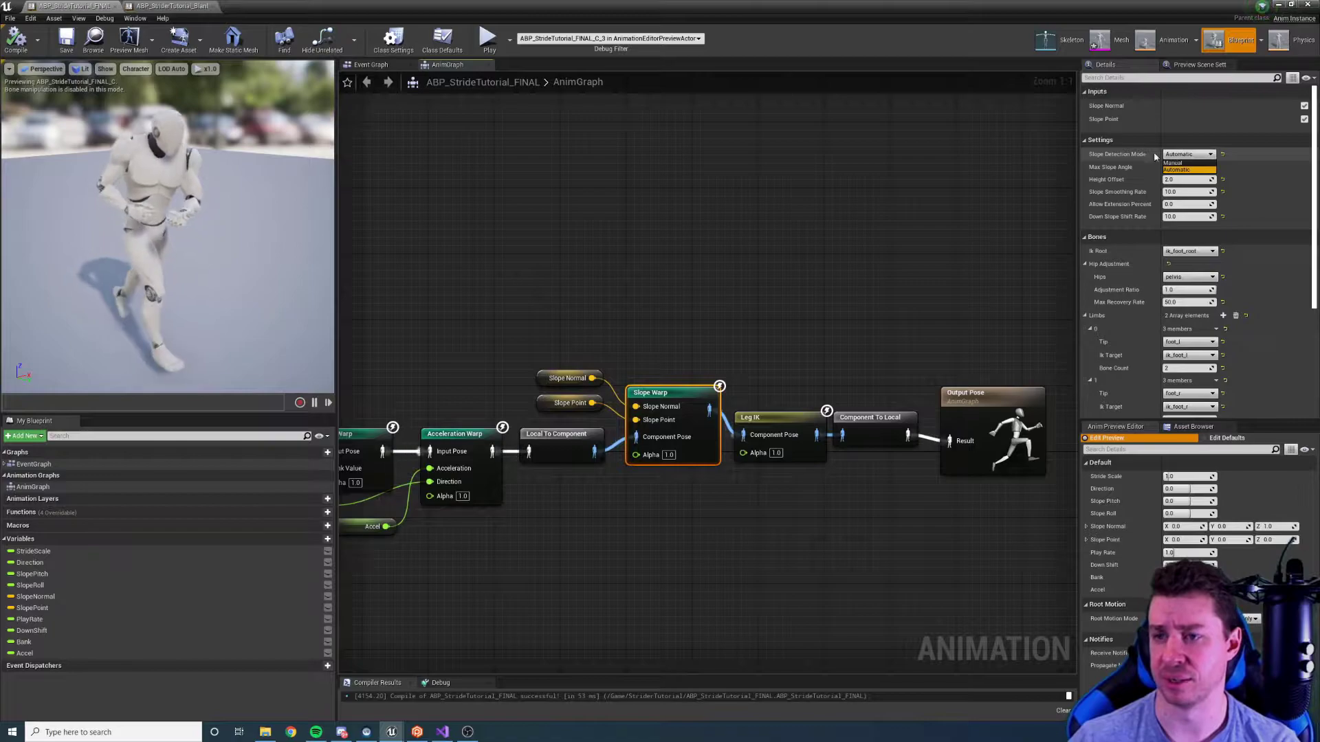
pyautogui.click(1149, 157)
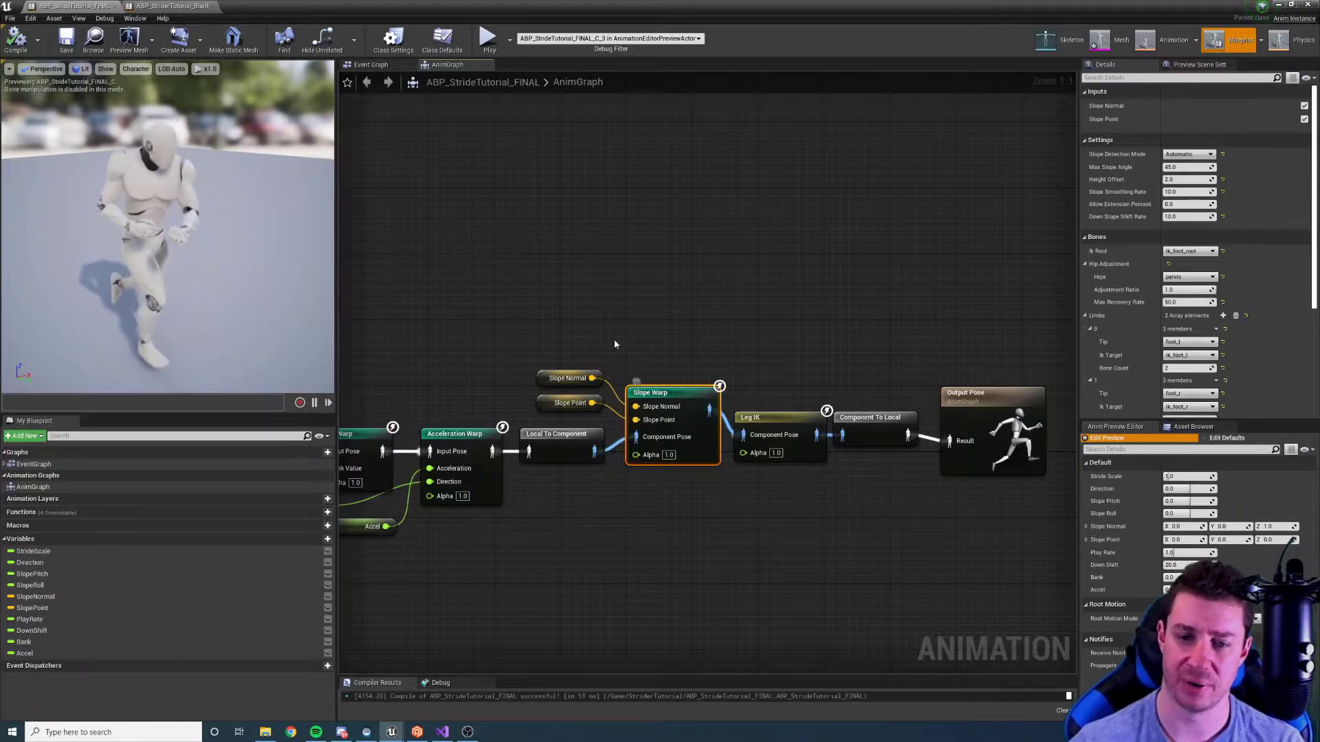
pyautogui.click(551, 337)
pyautogui.moveTo(574, 411); pyautogui.dragTo(574, 412)
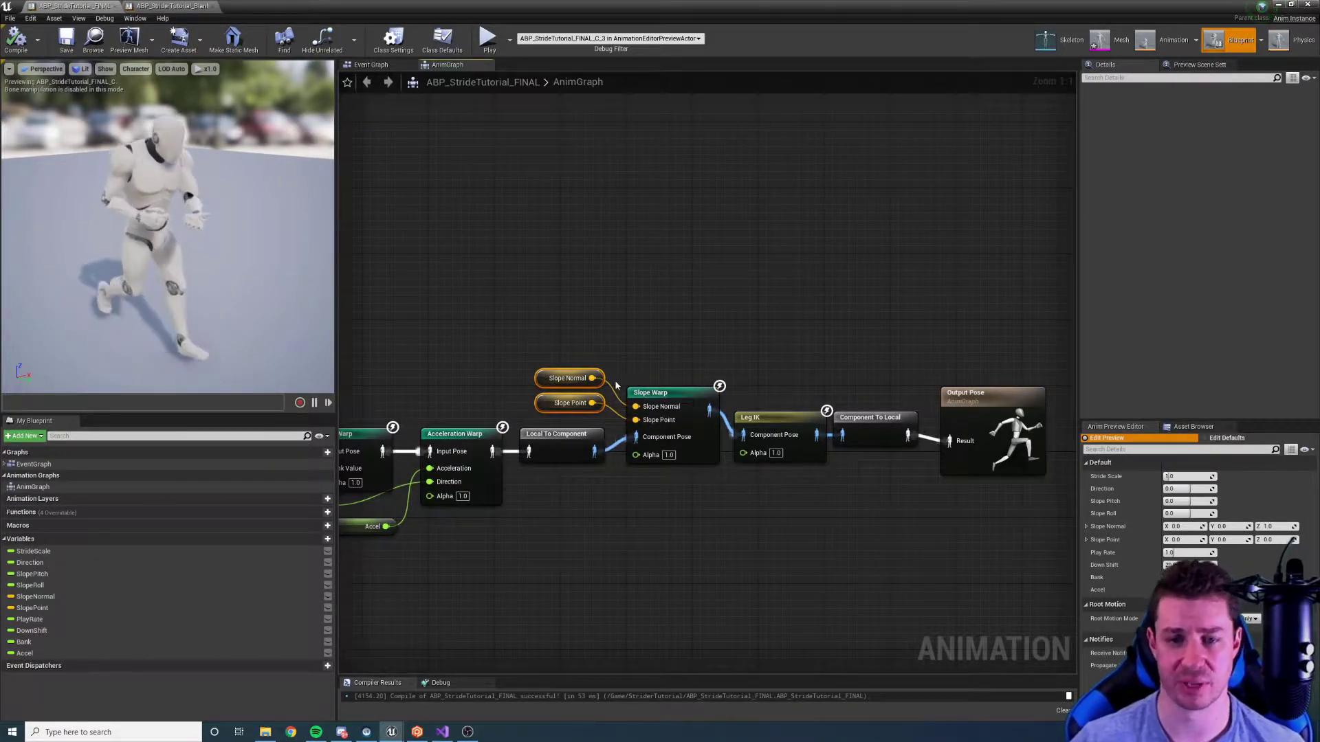
pyautogui.moveTo(636, 339); pyautogui.dragTo(636, 333, button='right')
# Step: Toggle the slope warp debug drawing with the console command a.AnimNode.Warp.Slope.Debug
pyautogui.scroll(-3, 168, 227)
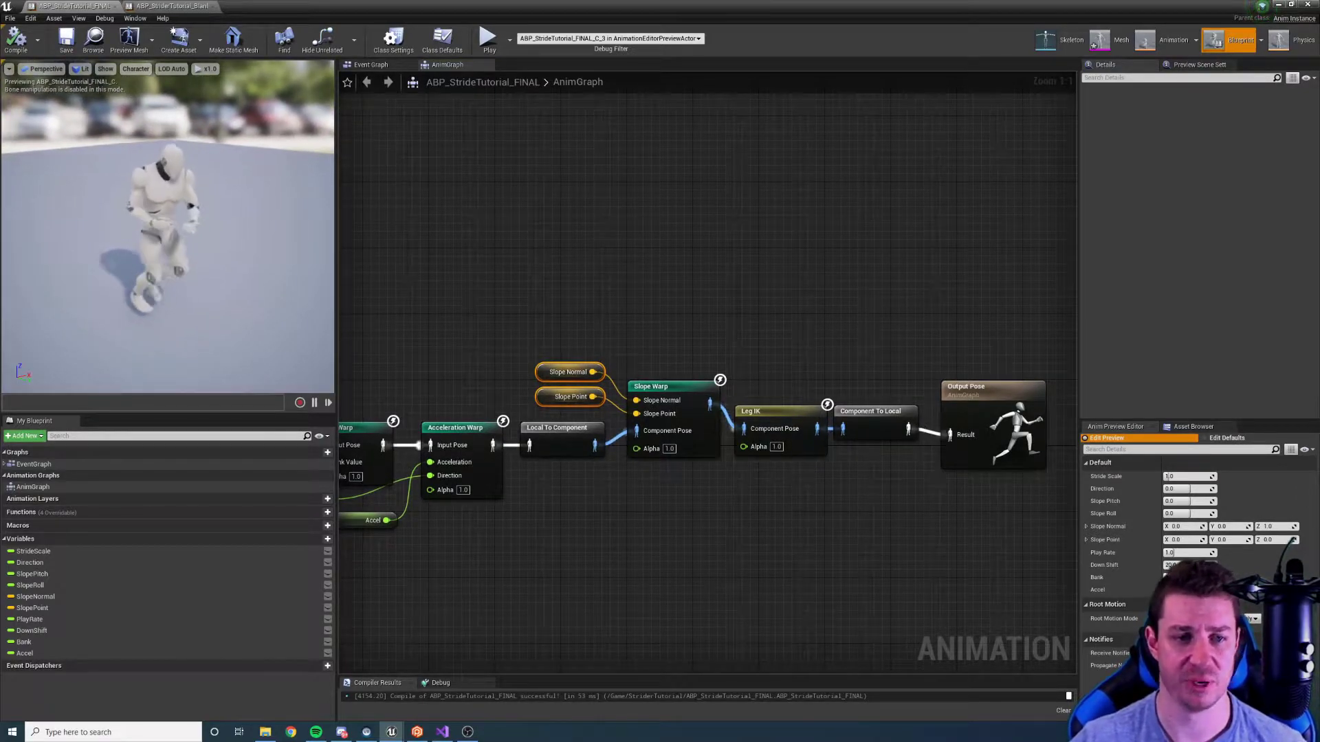
pyautogui.click(671, 306)
pyautogui.press('`')
pyautogui.write('a.Ani')
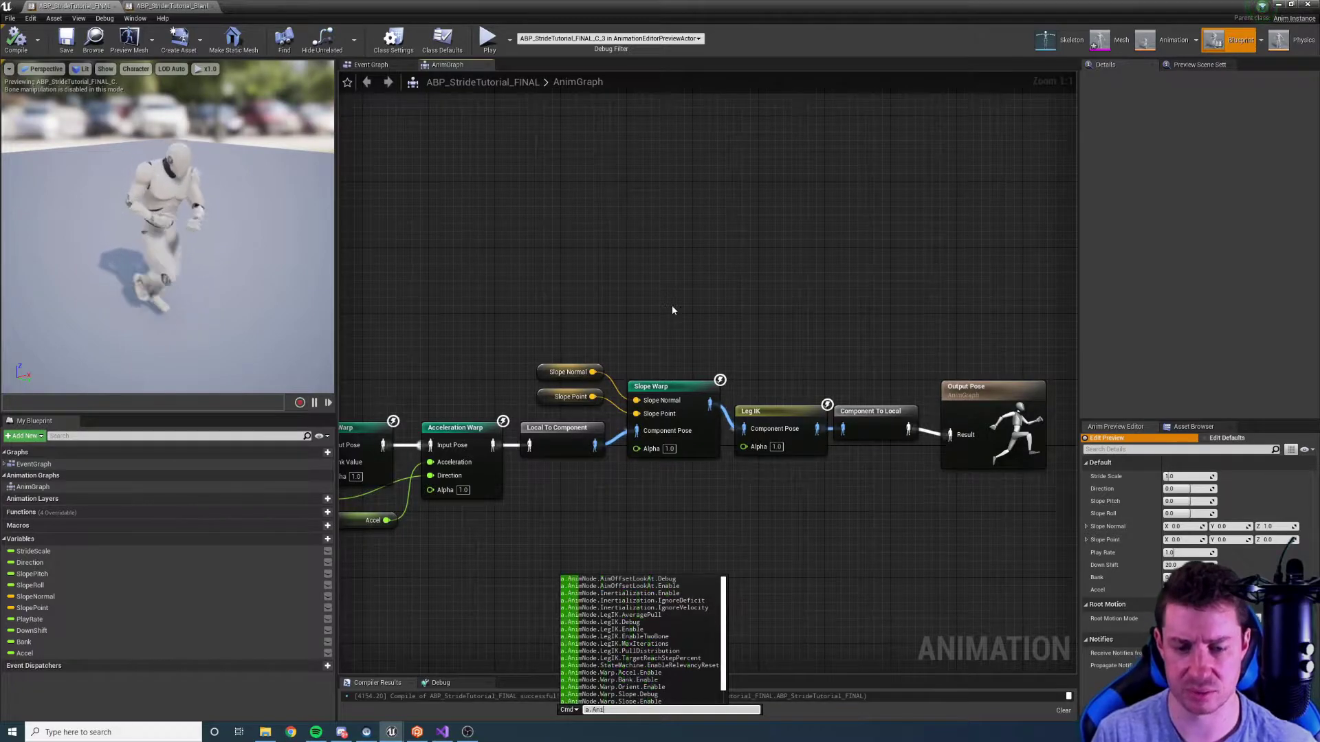
pyautogui.write('mNode.Warp.')
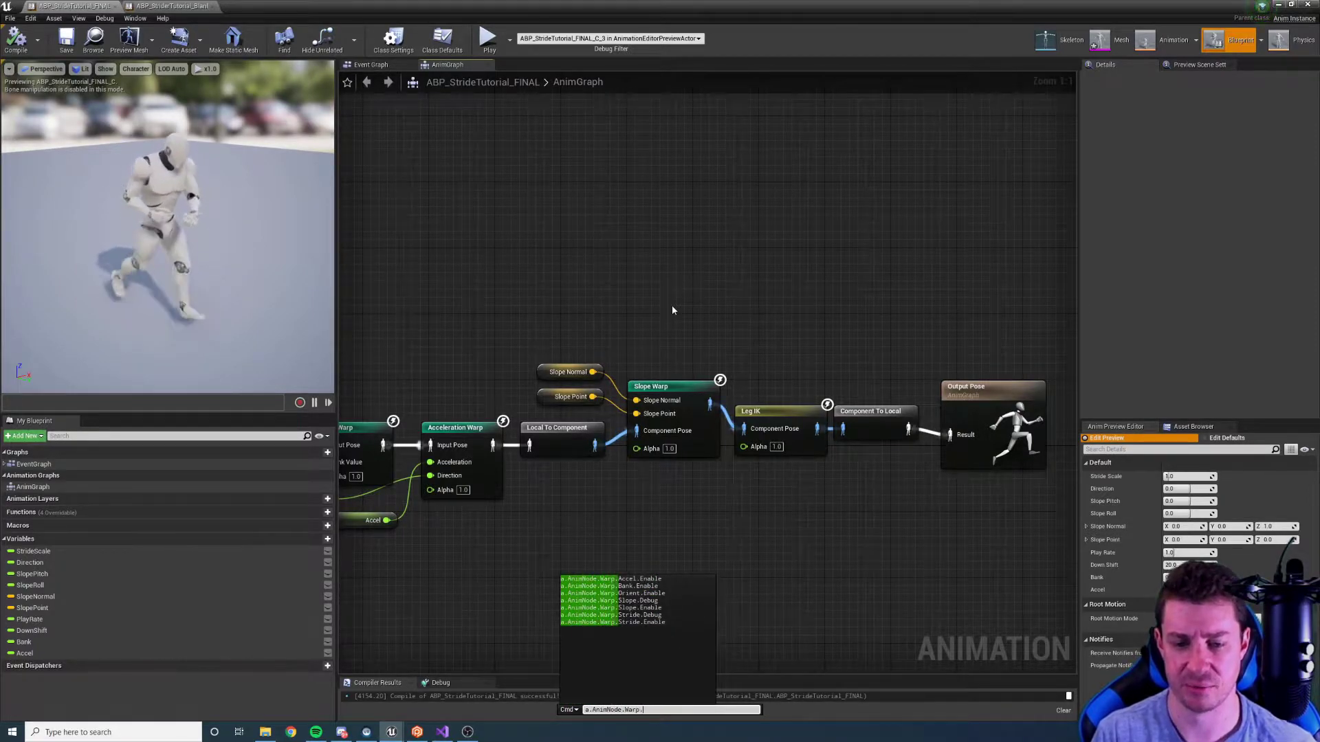
pyautogui.write('Slope.')
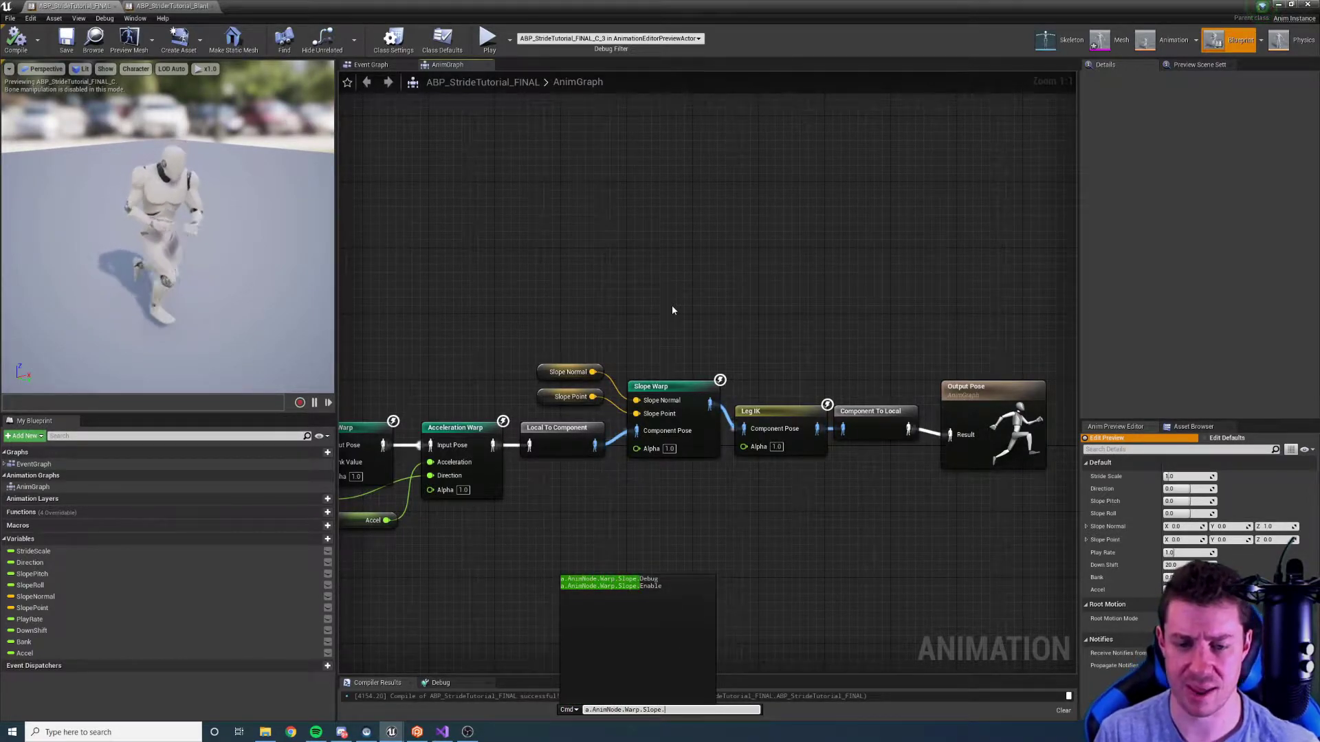
pyautogui.write('Debug')
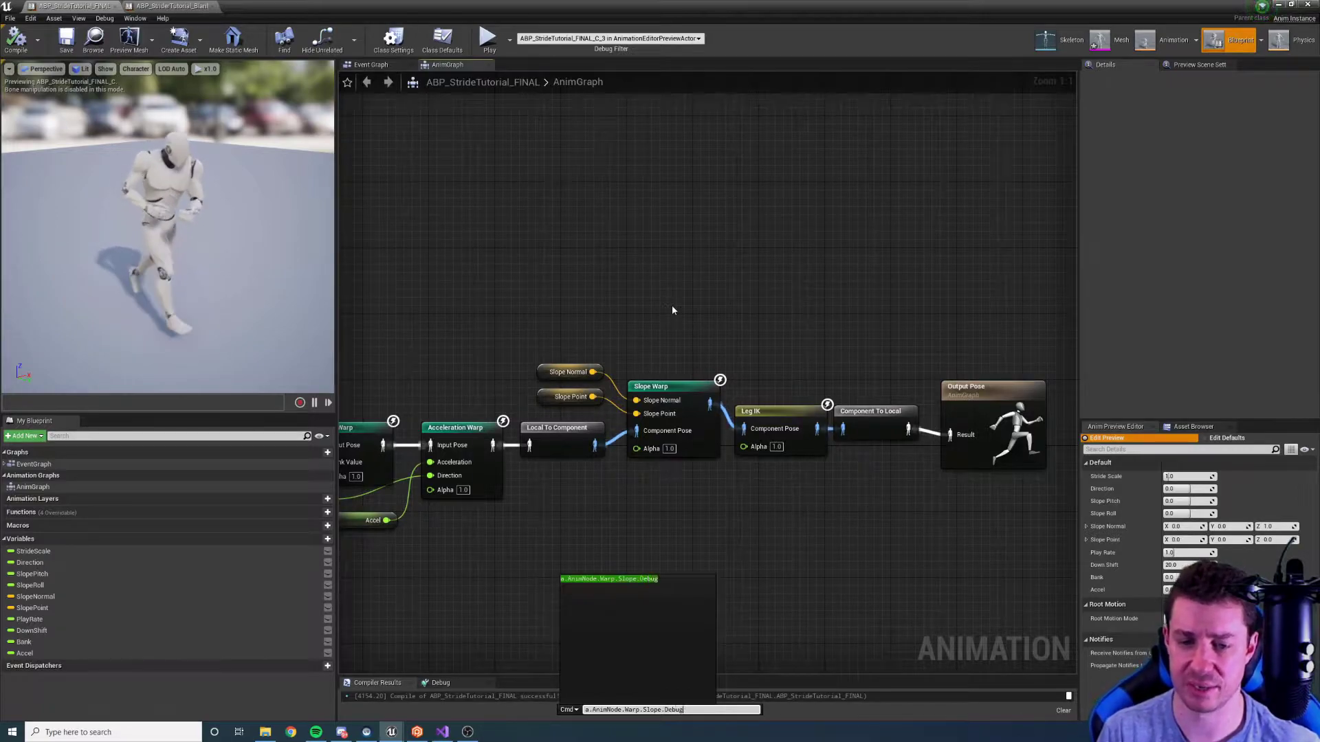
pyautogui.press('Return')
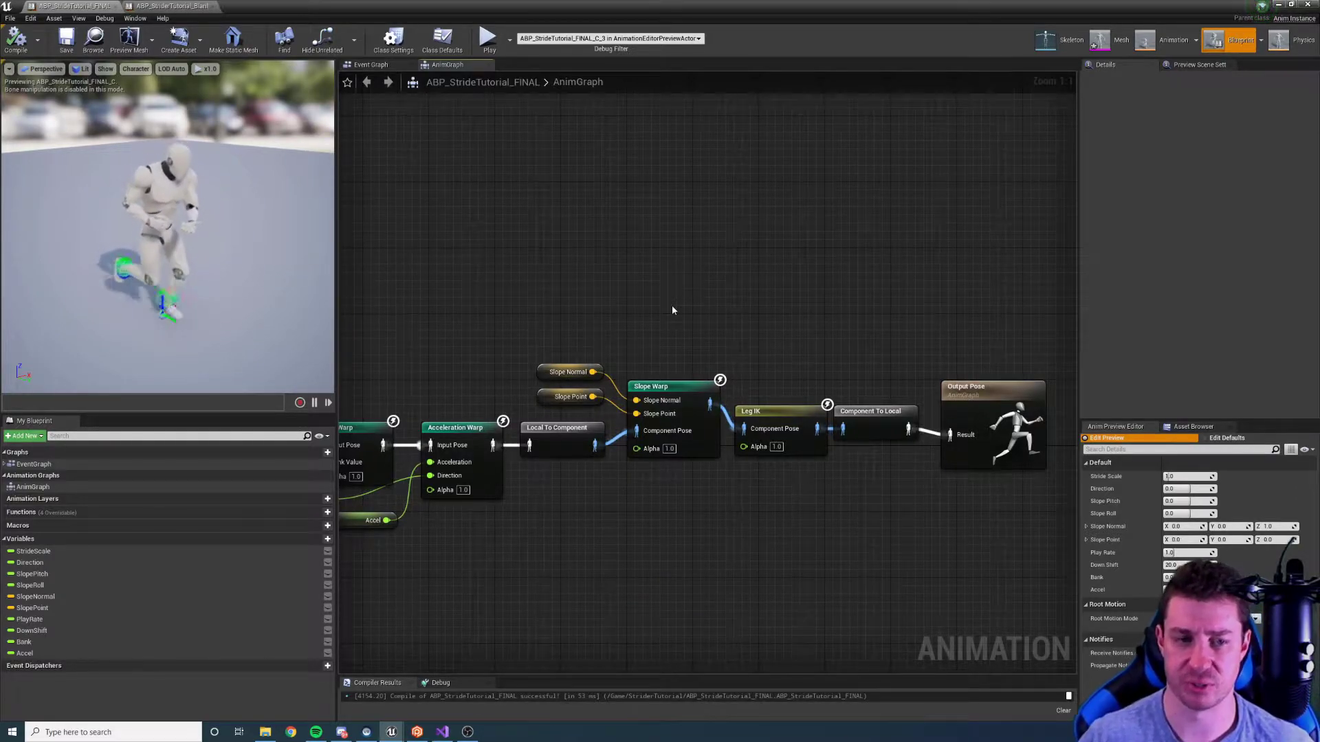
# Step: Inspect the slope debug shapes around the running character's feet from several angles in the preview
pyautogui.moveTo(167, 206); pyautogui.dragTo(196, 234, button='right')
pyautogui.moveTo(232, 308); pyautogui.dragTo(253, 270, button='right')
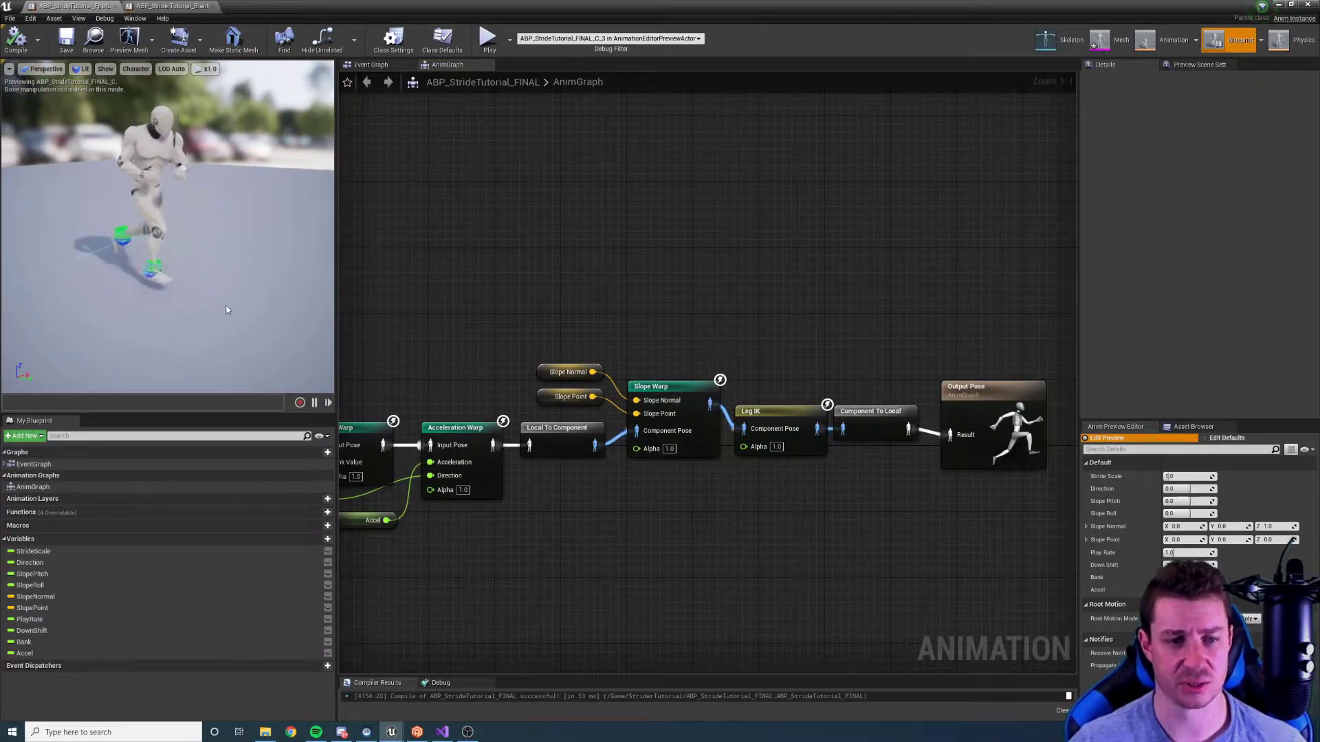
pyautogui.moveTo(262, 321); pyautogui.dragTo(189, 299, button='right')
pyautogui.scroll(4, 198, 289)
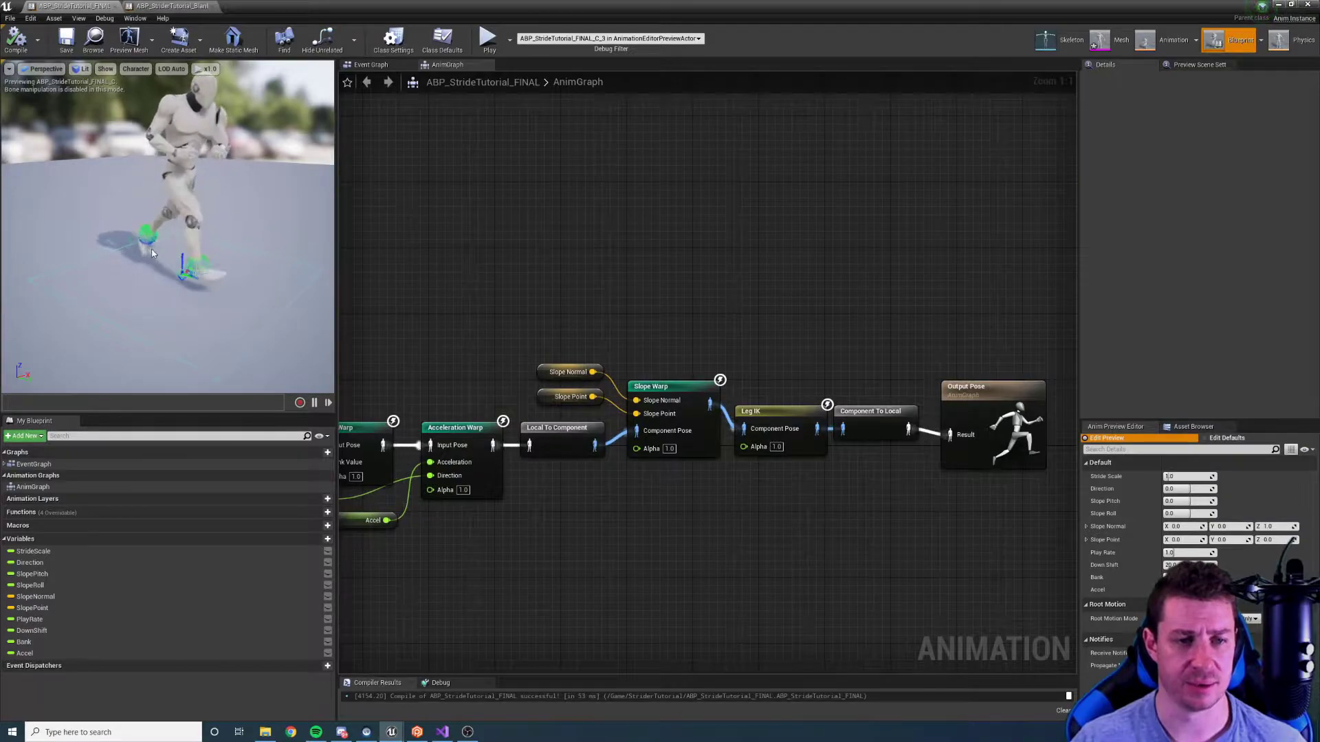
pyautogui.keyDown('alt'); pyautogui.moveTo(184, 254); pyautogui.dragTo(262, 257); pyautogui.keyUp('alt')
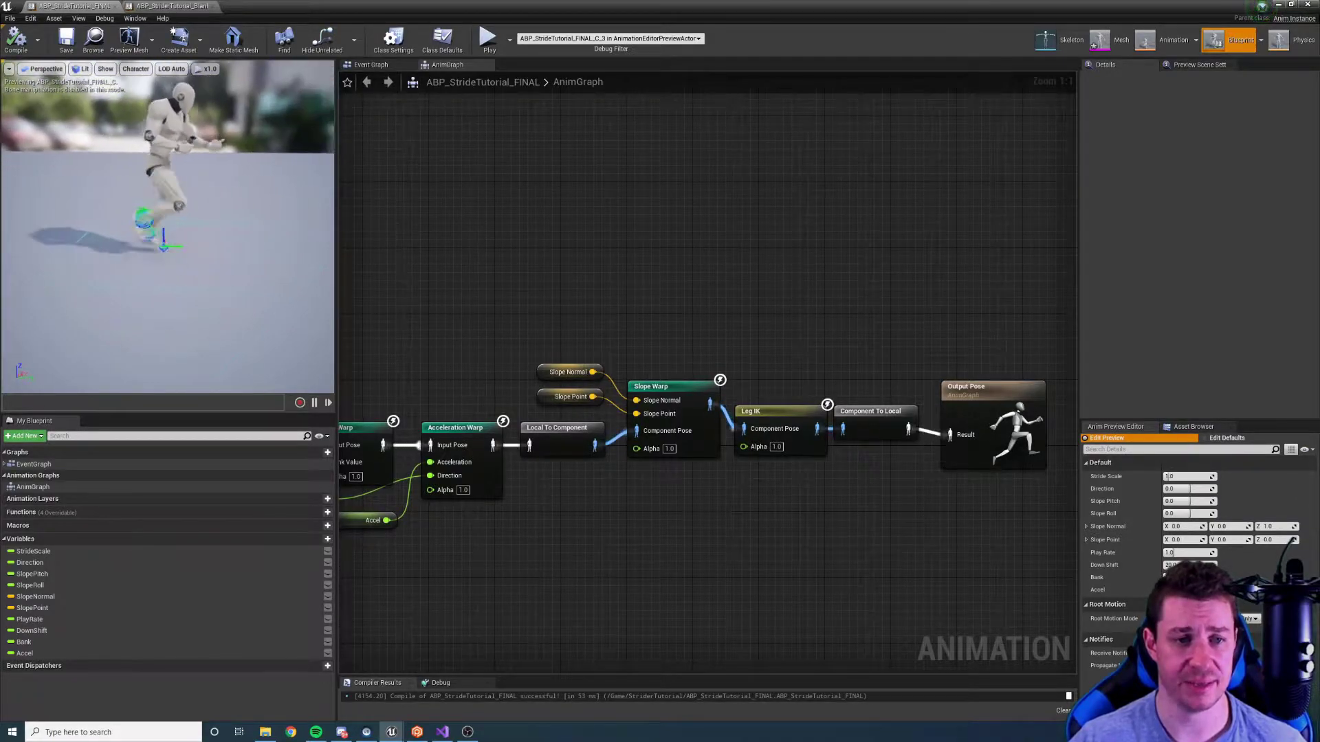
pyautogui.keyDown('alt'); pyautogui.moveTo(184, 254); pyautogui.dragTo(206, 281, button='right'); pyautogui.keyUp('alt')
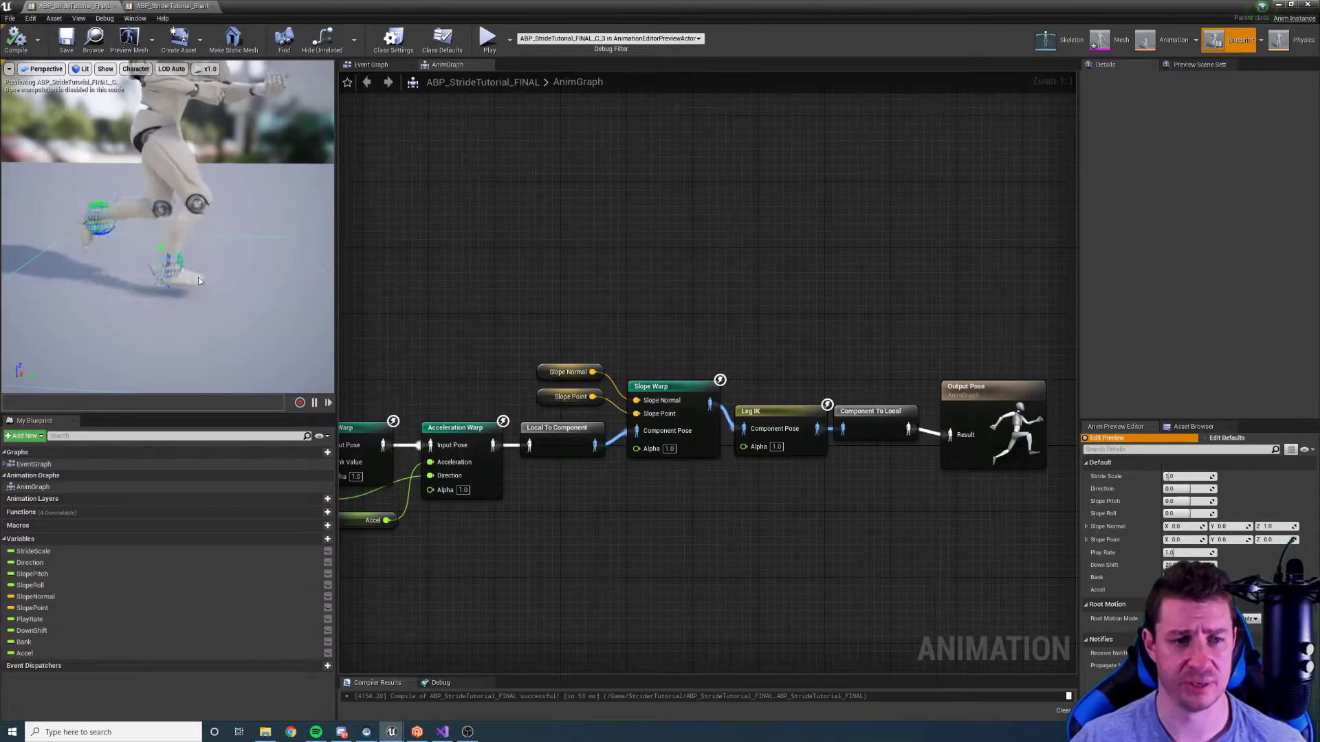
# Step: Check the debug shapes in Brush Wireframe view mode up close, and return the preview to Lit
pyautogui.click(80, 68)
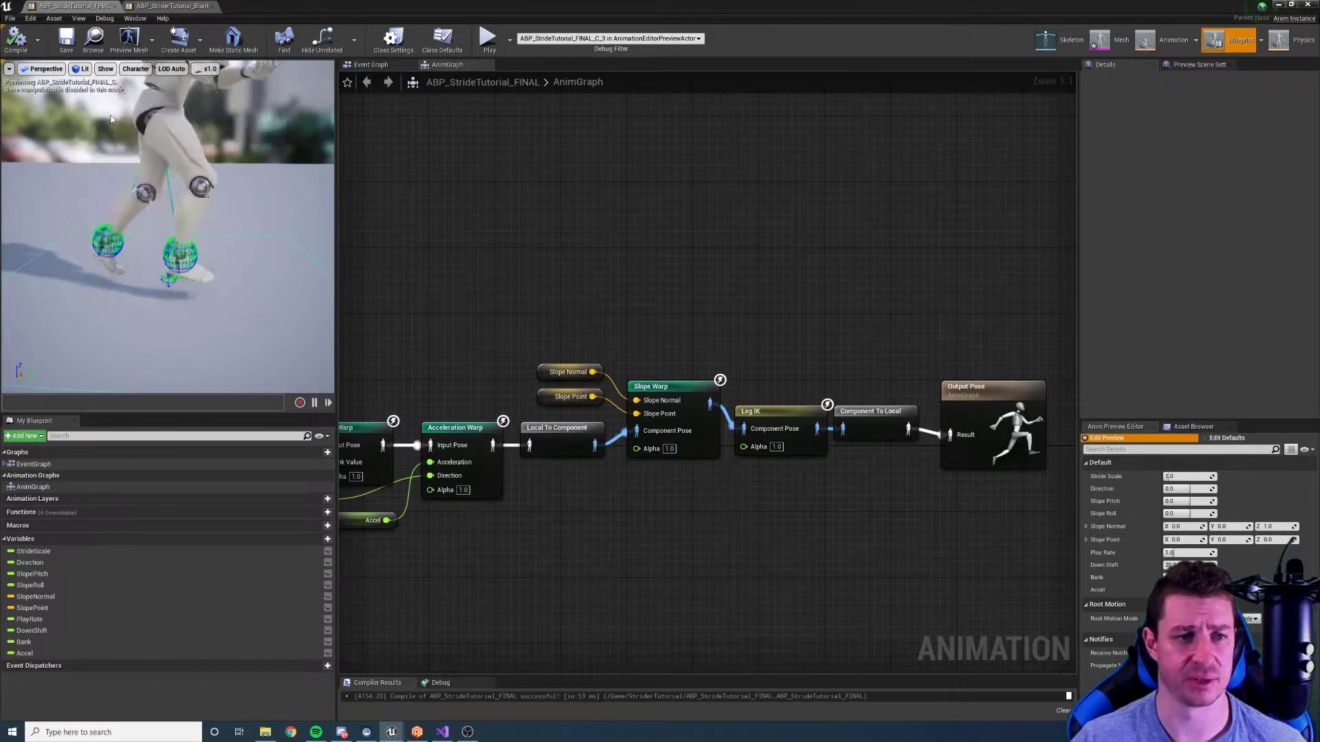
pyautogui.click(114, 126)
pyautogui.moveTo(184, 232); pyautogui.dragTo(184, 163, button='middle')
pyautogui.scroll(5, 184, 232)
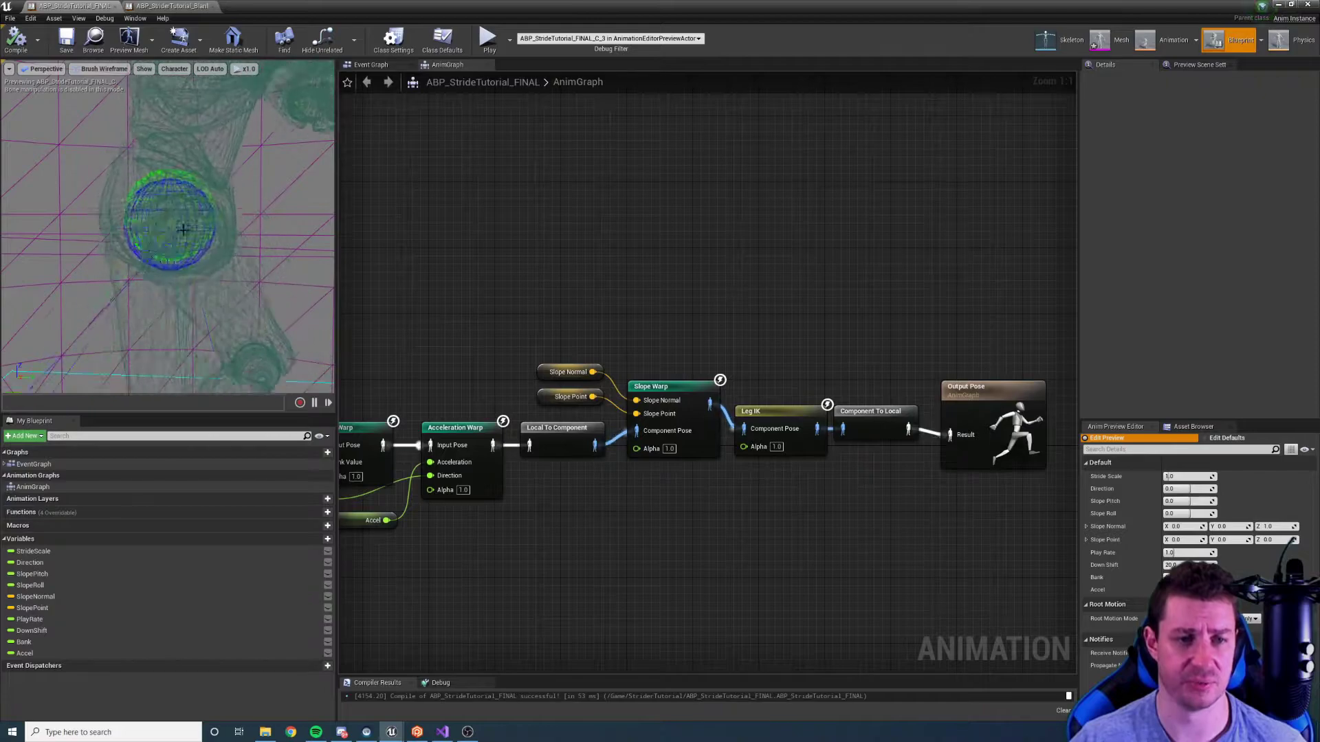
pyautogui.scroll(10, 184, 232)
pyautogui.click(104, 69)
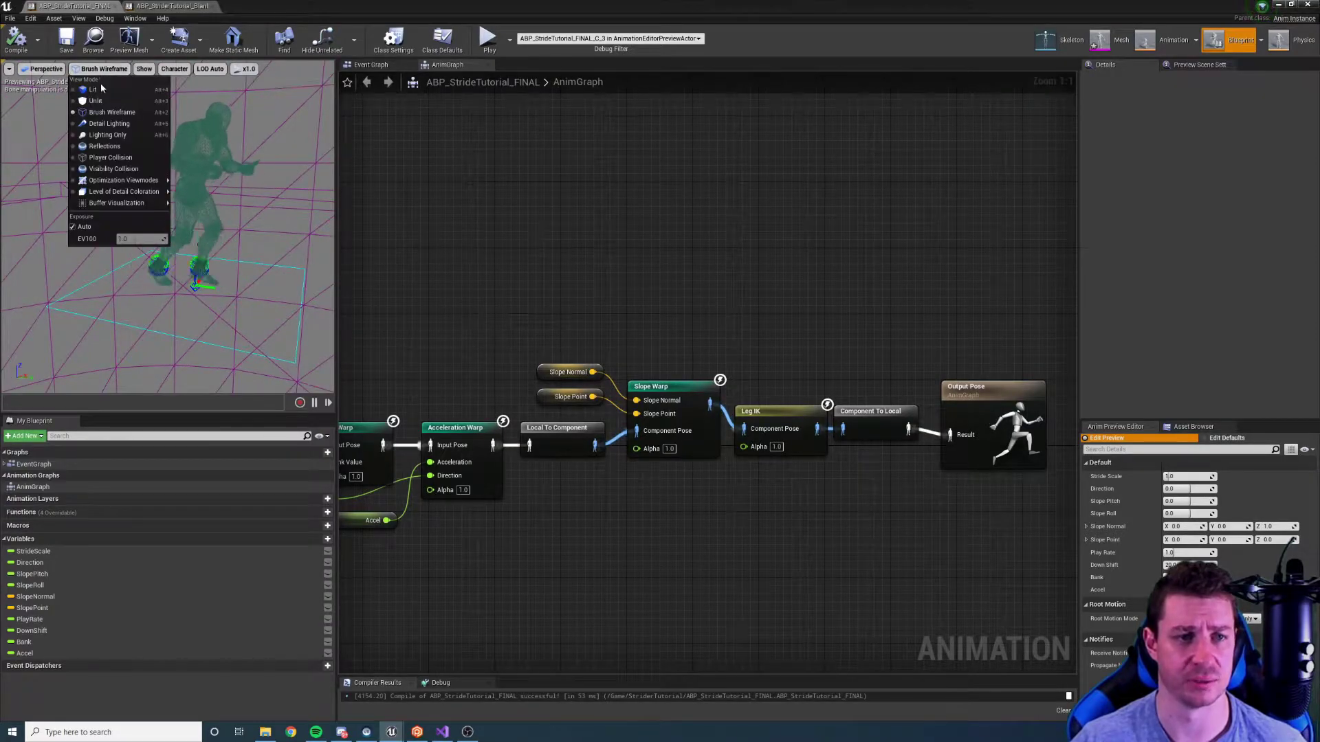
pyautogui.click(99, 89)
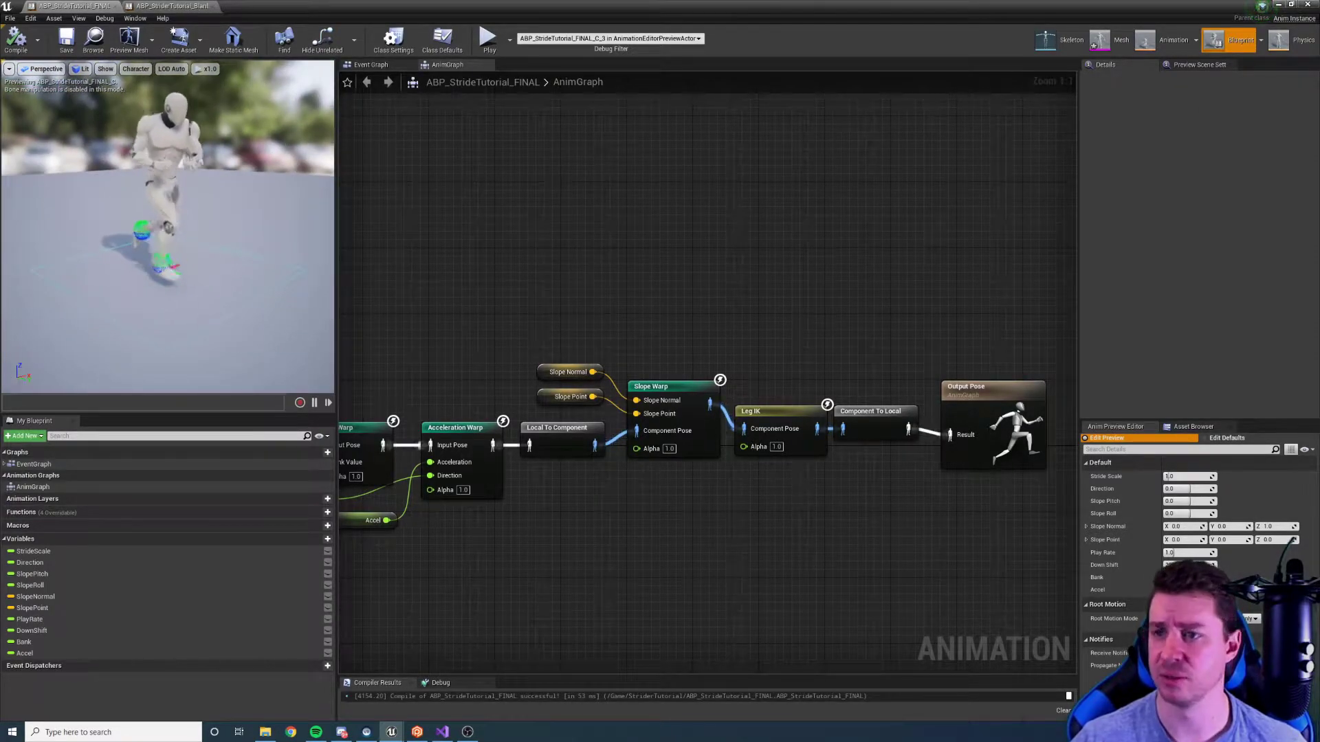
# Step: Tilt the preview slope by raising Slope Normal Y to about 0.4, and set the Floor Height Offset to -200
pyautogui.click(1200, 65)
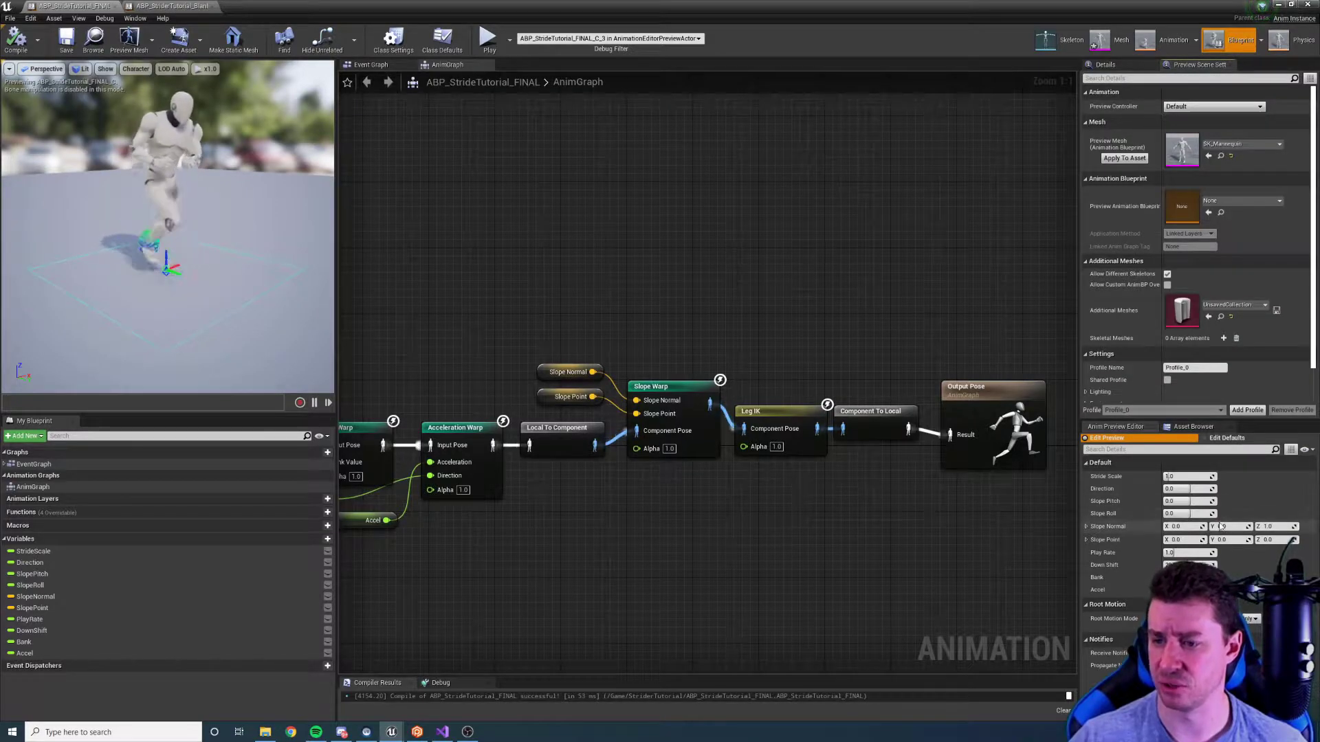
pyautogui.moveTo(1221, 526); pyautogui.dragTo(1251, 527)
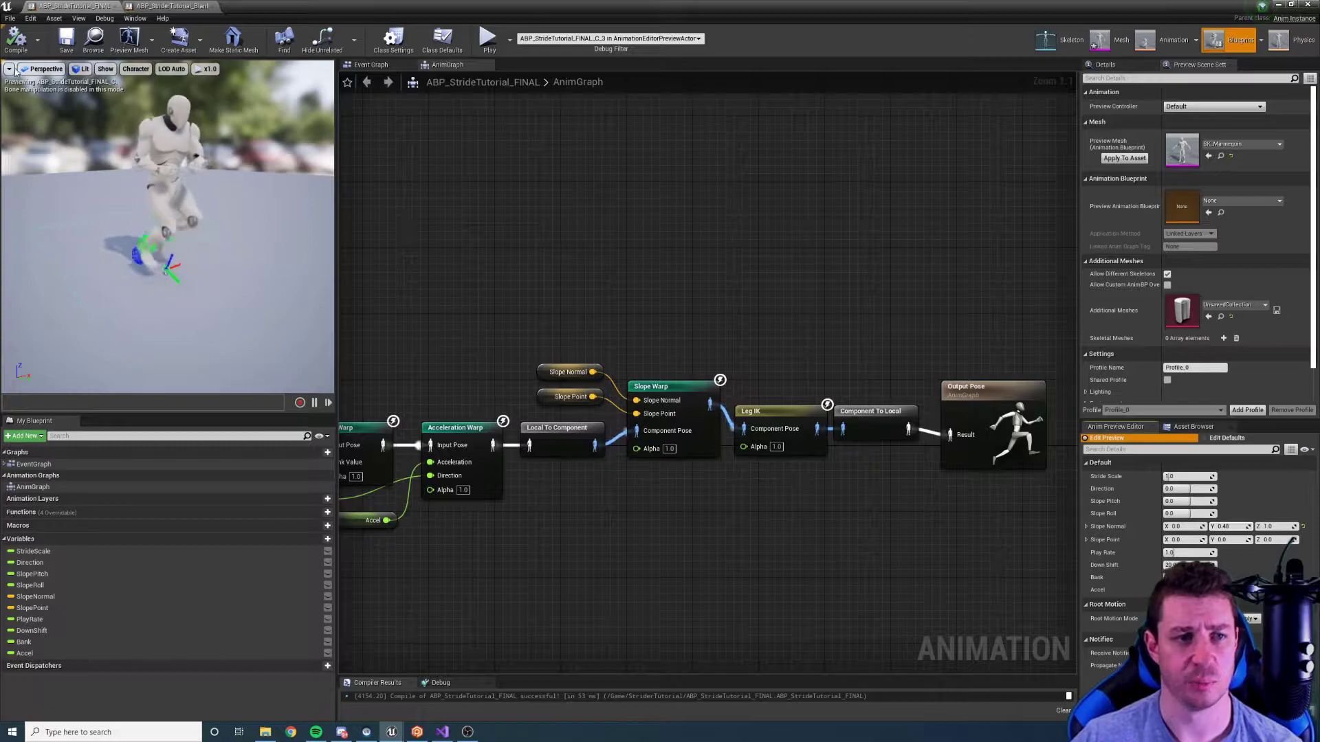
pyautogui.click(9, 69)
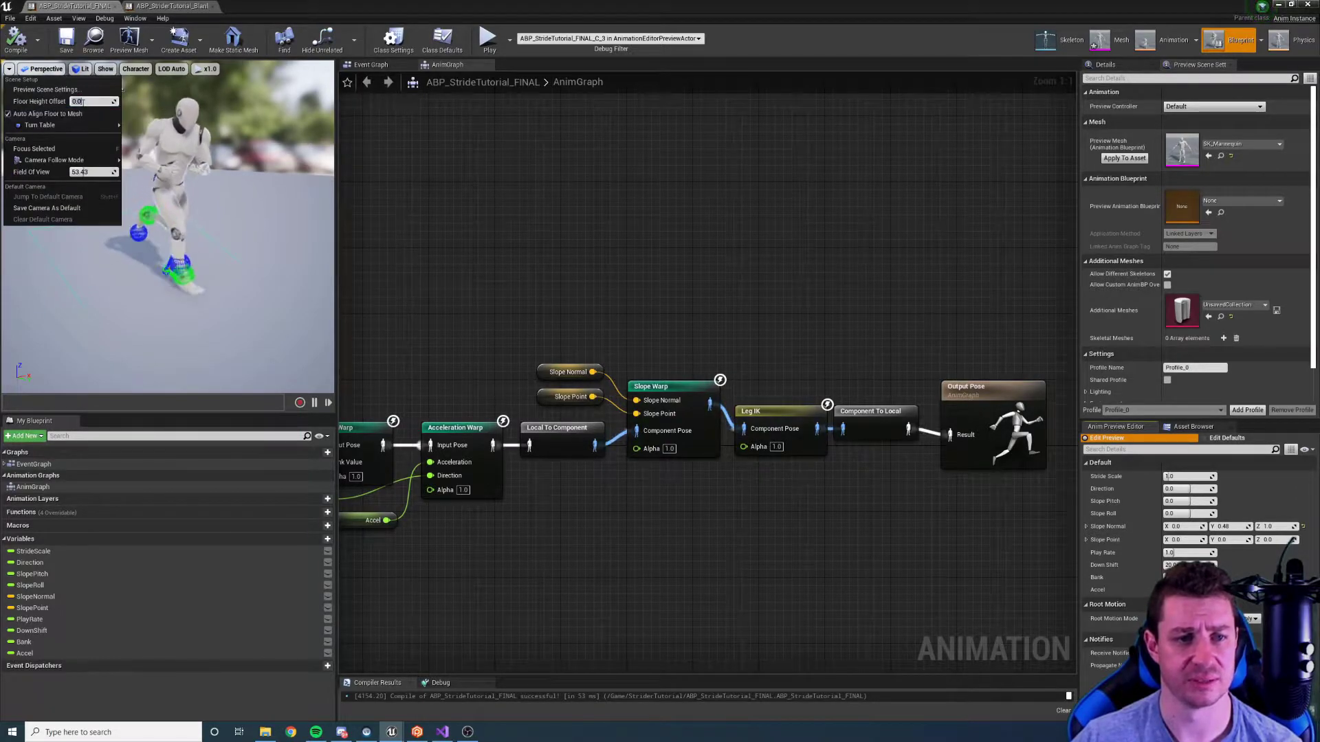
pyautogui.write('-200')
pyautogui.press('Return')
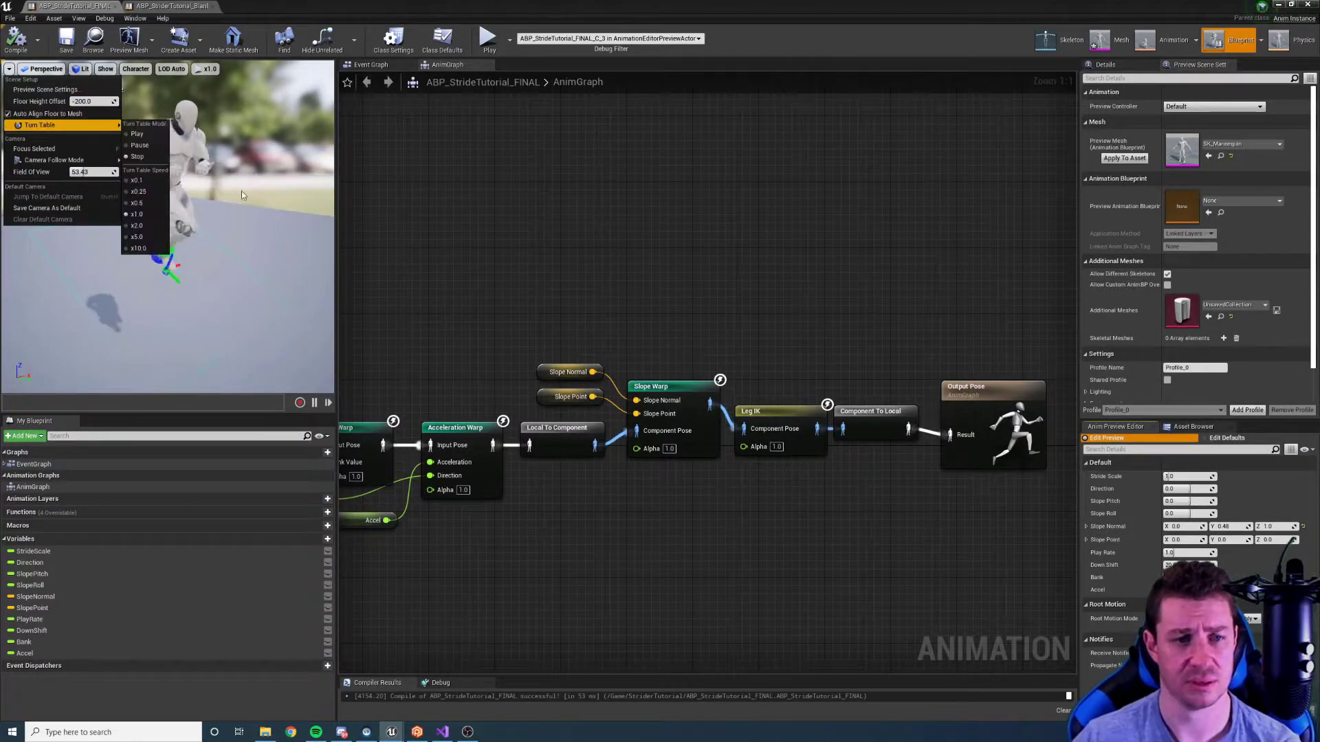
# Step: Set the preview Slope Normal to X -0.3 and Y -0.61, and inspect the leg adaptation from different sides
pyautogui.moveTo(245, 192)
pyautogui.mouseDown(button='right')
pyautogui.moveTo(313, 185)
pyautogui.moveTo(272, 196)
pyautogui.mouseUp(button='right')
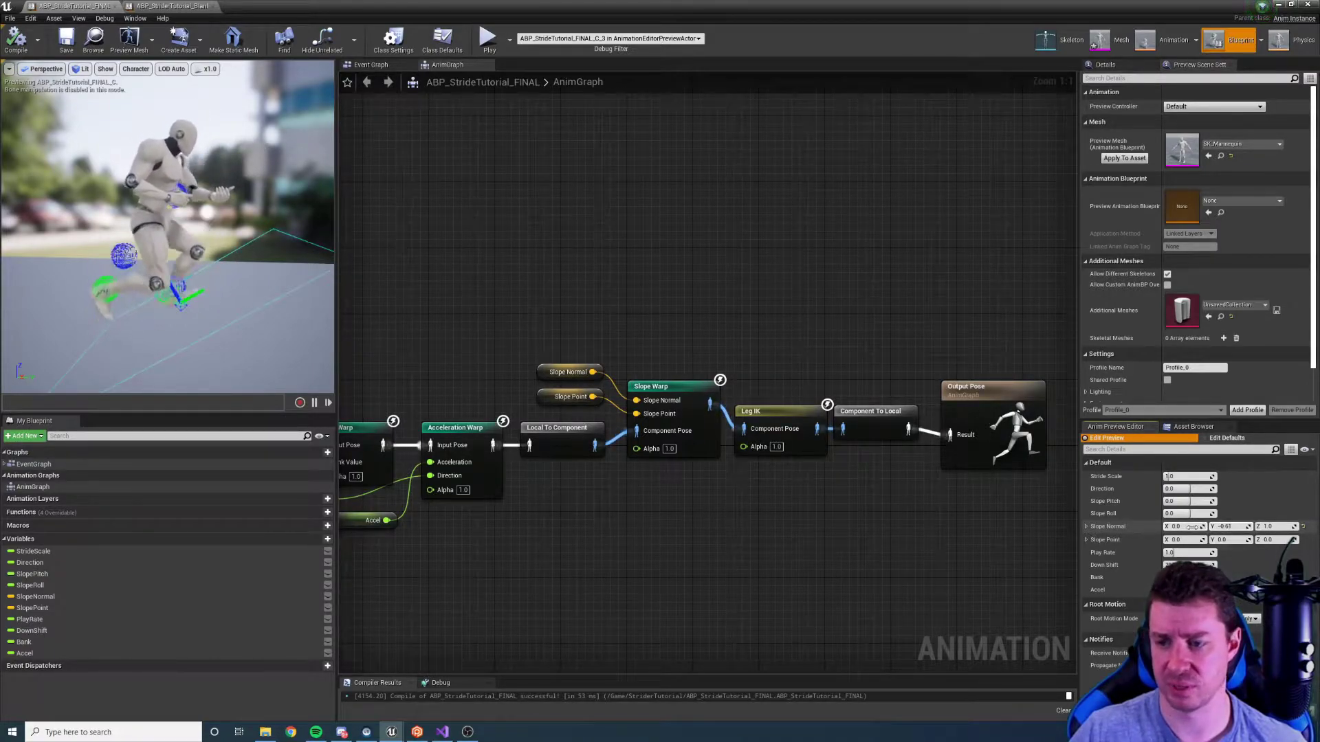
pyautogui.moveTo(1192, 528); pyautogui.dragTo(1171, 528)
pyautogui.moveTo(261, 206); pyautogui.dragTo(206, 207, button='right')
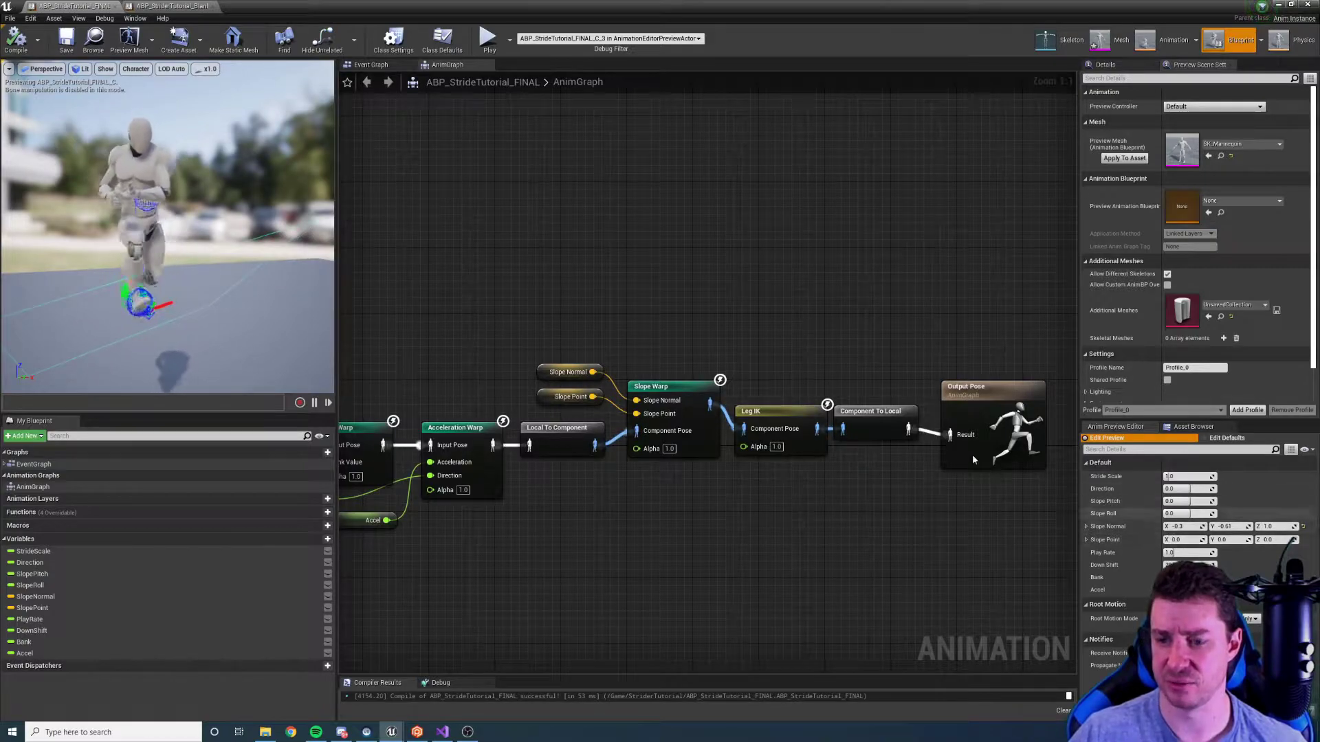
pyautogui.keyDown('alt'); pyautogui.moveTo(167, 227); pyautogui.dragTo(275, 227); pyautogui.keyUp('alt')
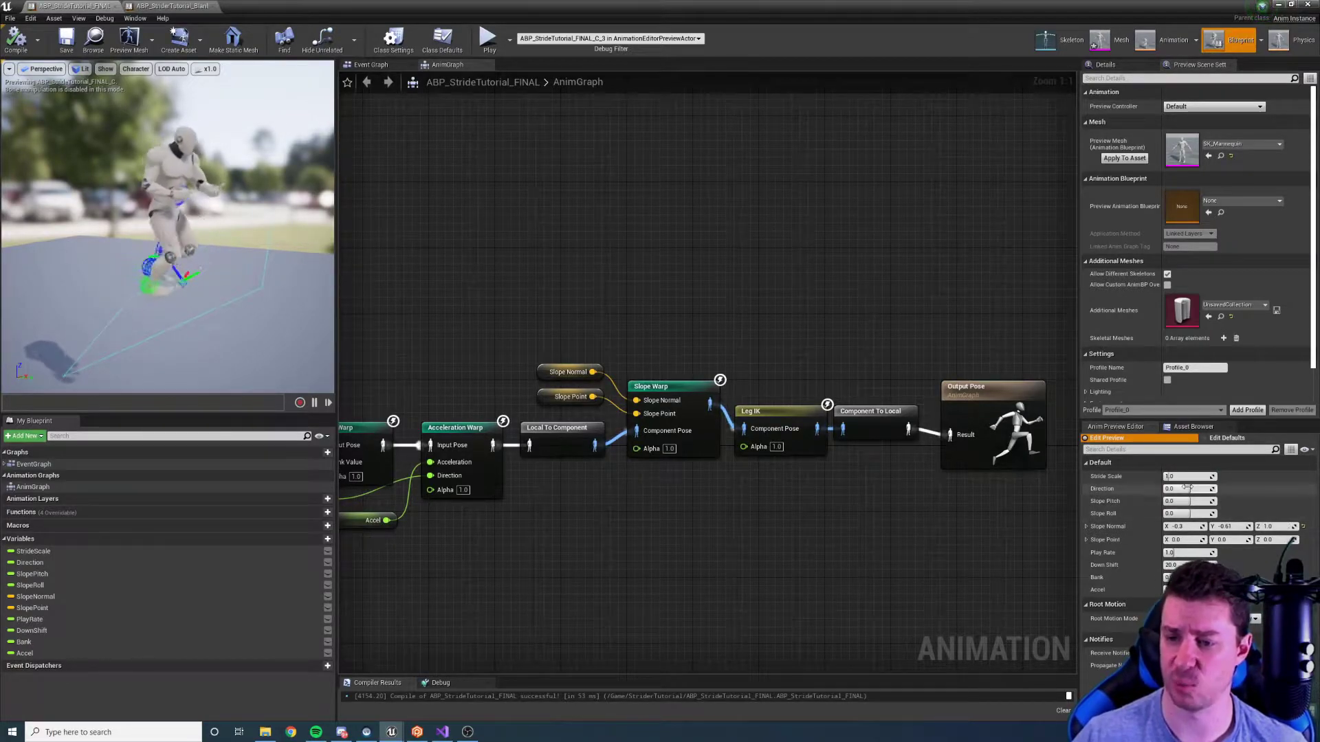
# Step: Try a Stride Scale of about 2.1 with a changed Direction on the slope, and set both values to 0
pyautogui.moveTo(1183, 476); pyautogui.dragTo(1210, 477)
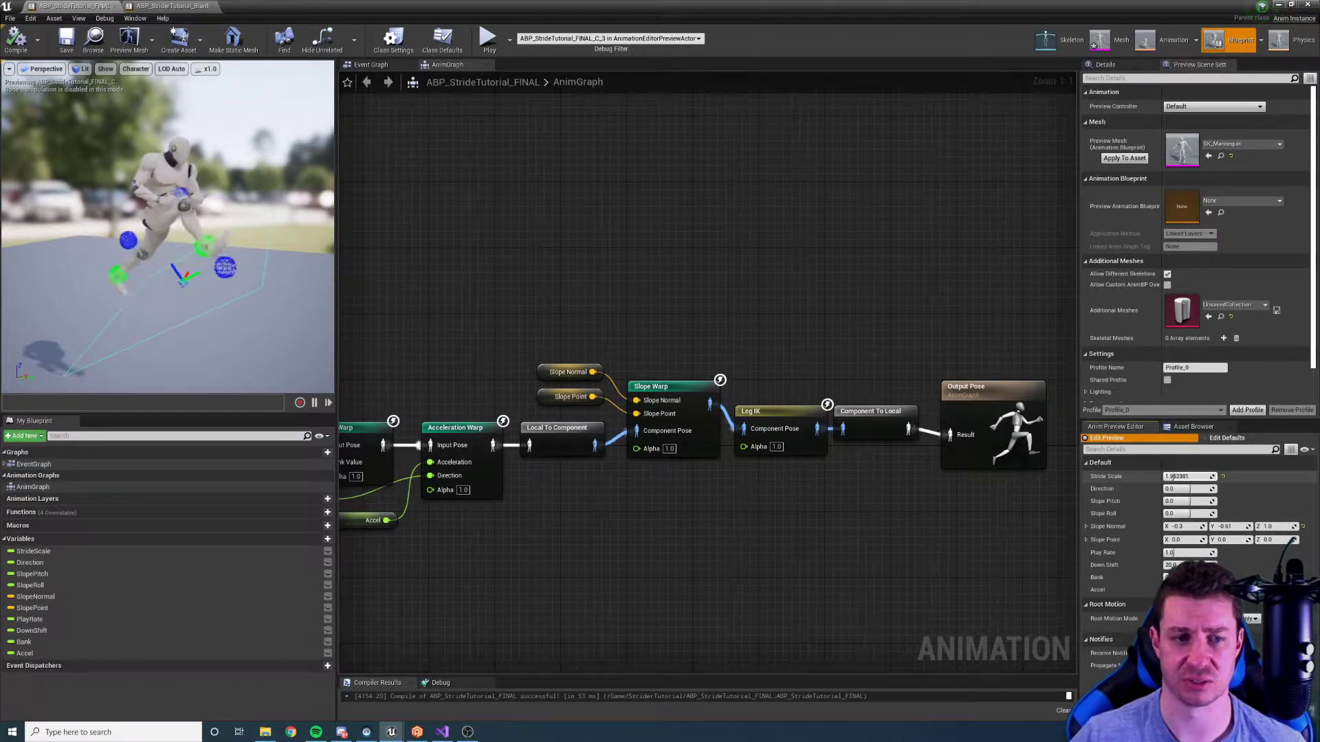
pyautogui.moveTo(1173, 478)
pyautogui.mouseDown()
pyautogui.moveTo(1201, 489)
pyautogui.moveTo(1175, 488)
pyautogui.mouseUp()
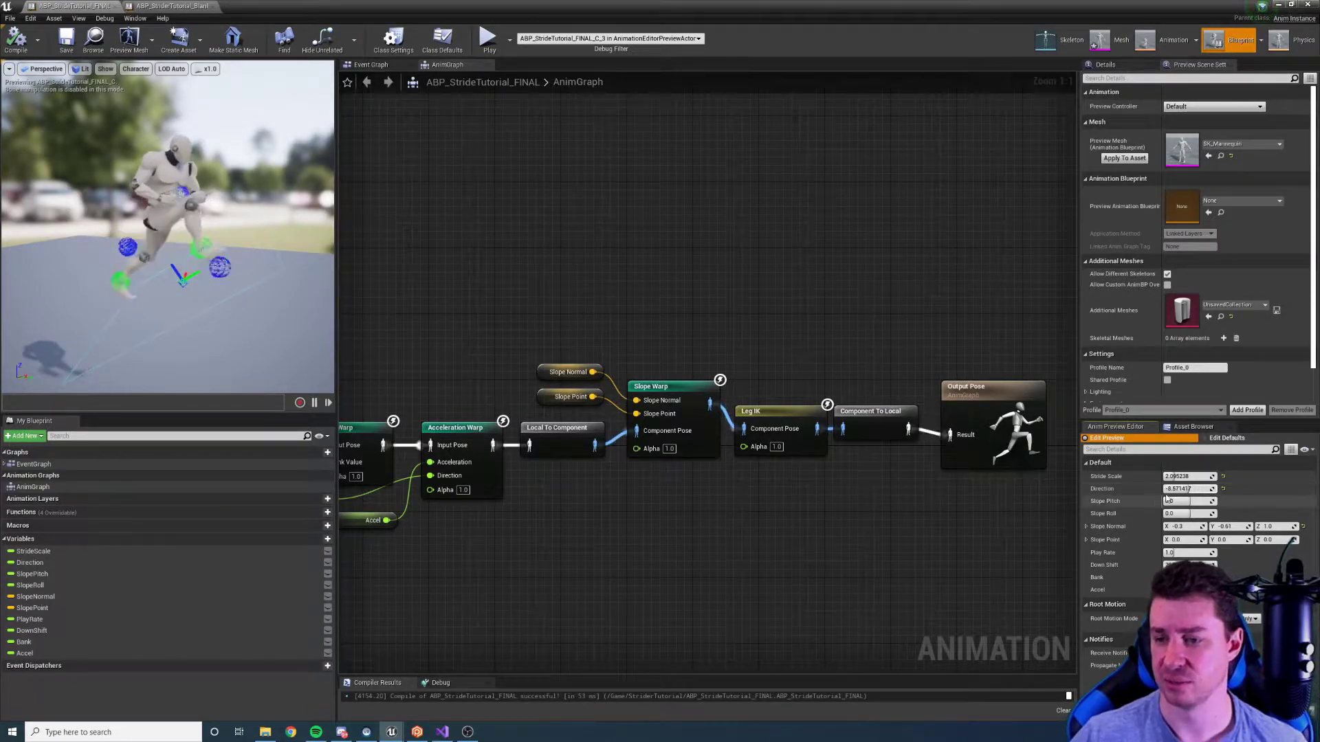
pyautogui.click(1184, 489)
pyautogui.write('0')
pyautogui.click(1180, 477)
pyautogui.write('0')
pyautogui.press('Return')
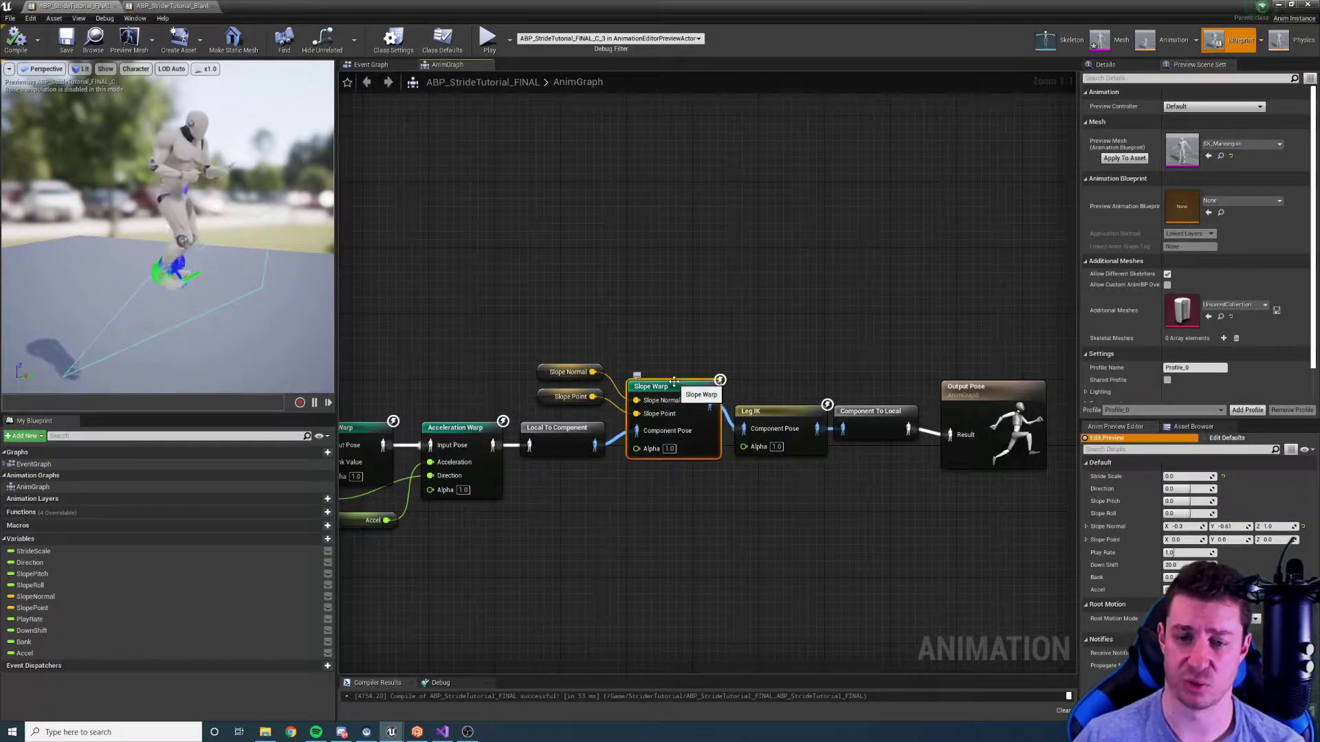
# Step: Switch to the AnimGraph of the ABP_StriderTutorial_Blank animation blueprint
pyautogui.moveTo(750, 315); pyautogui.dragTo(769, 354, button='right')
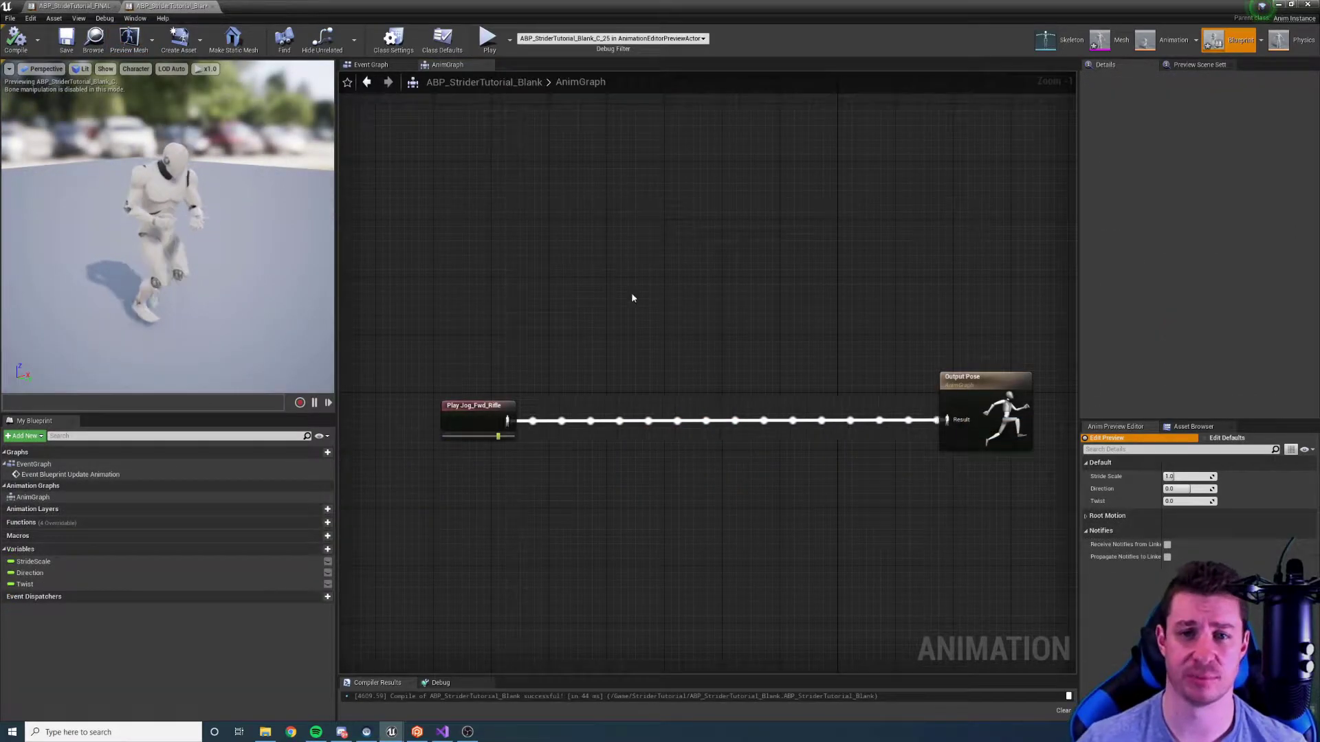
# Step: Bring the Local To Component, Leg IK and Component To Local nodes together in front of the Output Pose
pyautogui.moveTo(680, 295); pyautogui.dragTo(669, 293, button='right')
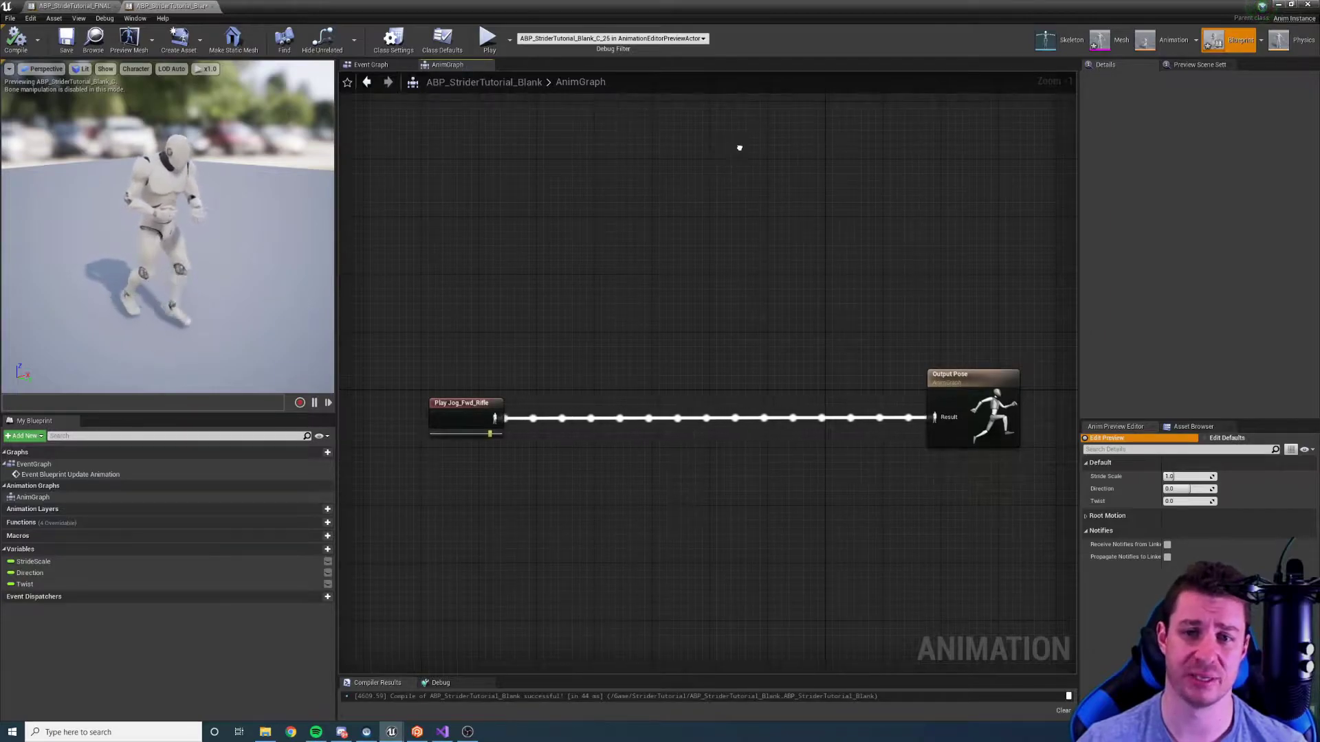
pyautogui.moveTo(739, 148); pyautogui.dragTo(682, 379, button='right')
pyautogui.scroll(-2, 686, 393)
pyautogui.moveTo(551, 272); pyautogui.dragTo(576, 209, button='right')
pyautogui.moveTo(576, 210); pyautogui.dragTo(813, 481)
pyautogui.scroll(4, 847, 531)
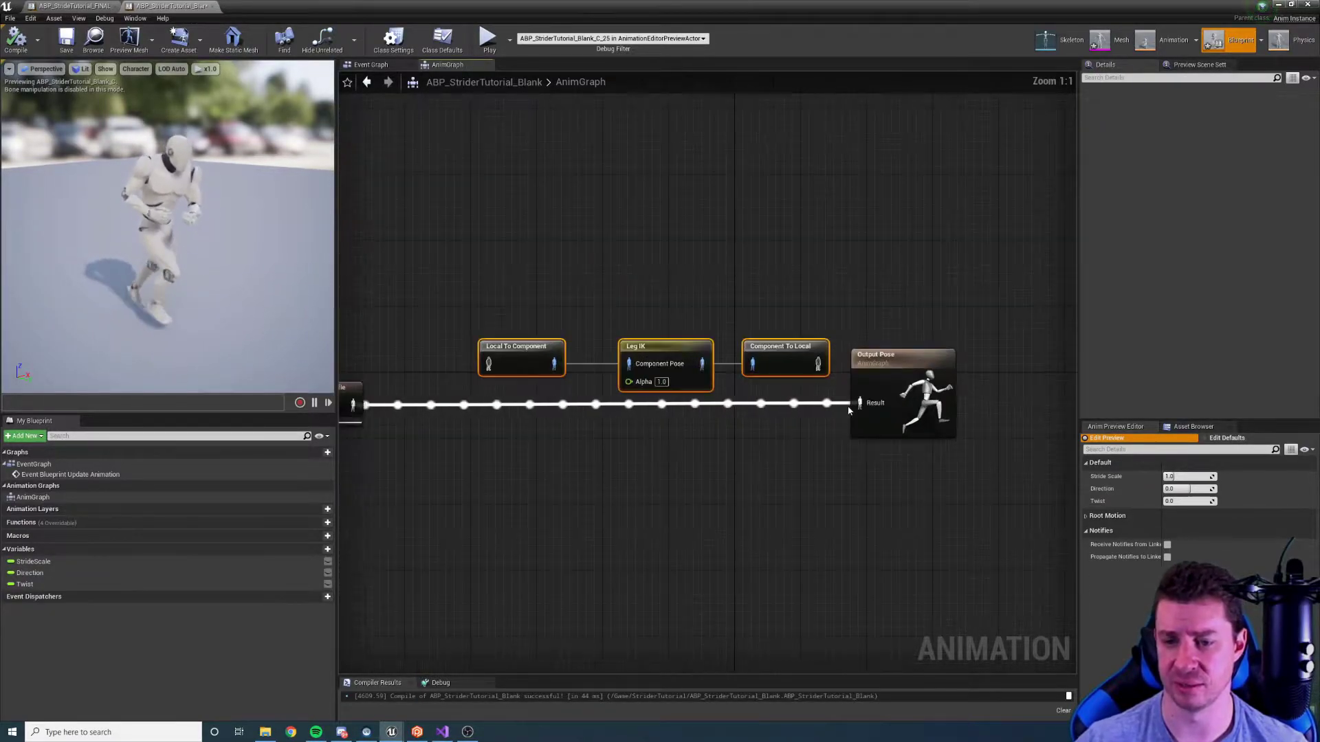
# Step: Wire the Leg IK chain between Play Jog_Fwd_Rifle and the Output Pose, align its nodes with the wire, and compile
pyautogui.moveTo(818, 364); pyautogui.dragTo(855, 407)
pyautogui.click(801, 399)
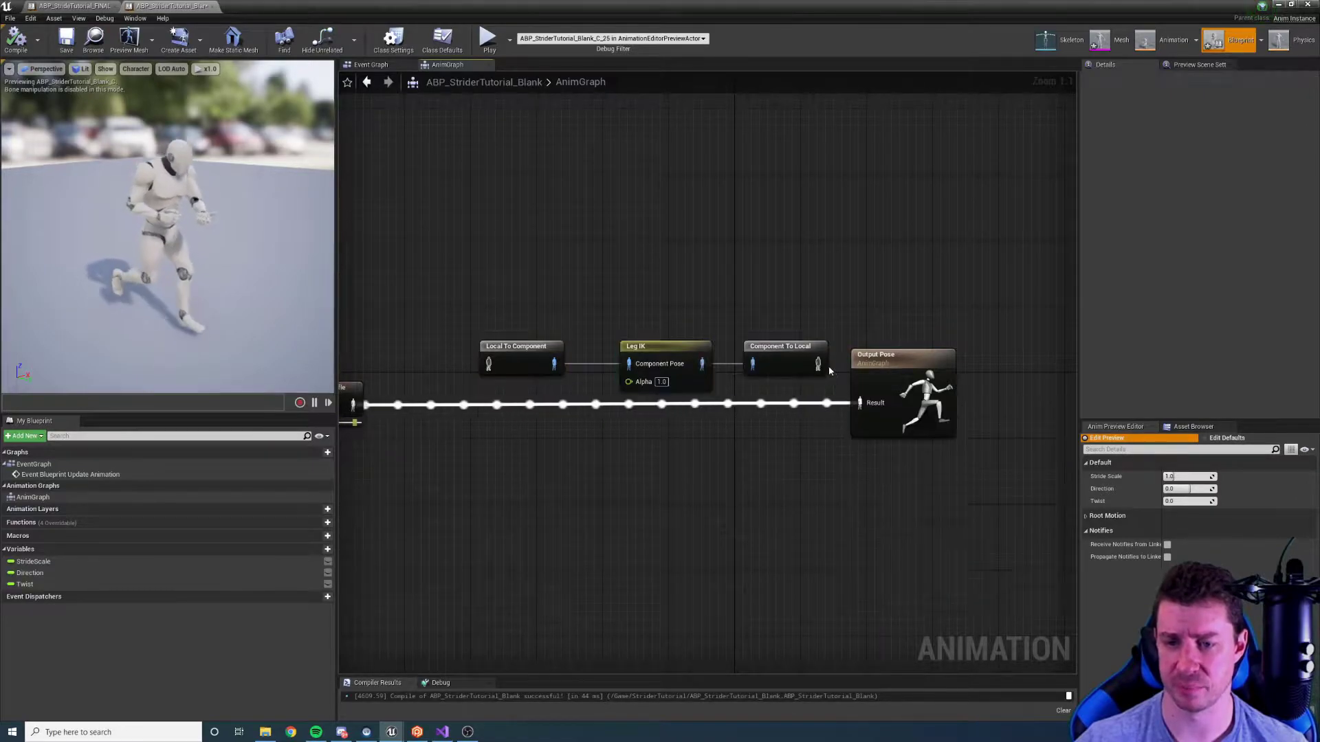
pyautogui.moveTo(820, 364); pyautogui.dragTo(861, 403)
pyautogui.moveTo(692, 417); pyautogui.dragTo(855, 416, button='right')
pyautogui.moveTo(602, 260); pyautogui.dragTo(939, 407)
pyautogui.moveTo(937, 348); pyautogui.dragTo(928, 390)
pyautogui.moveTo(515, 404); pyautogui.dragTo(643, 404)
pyautogui.click(311, 382)
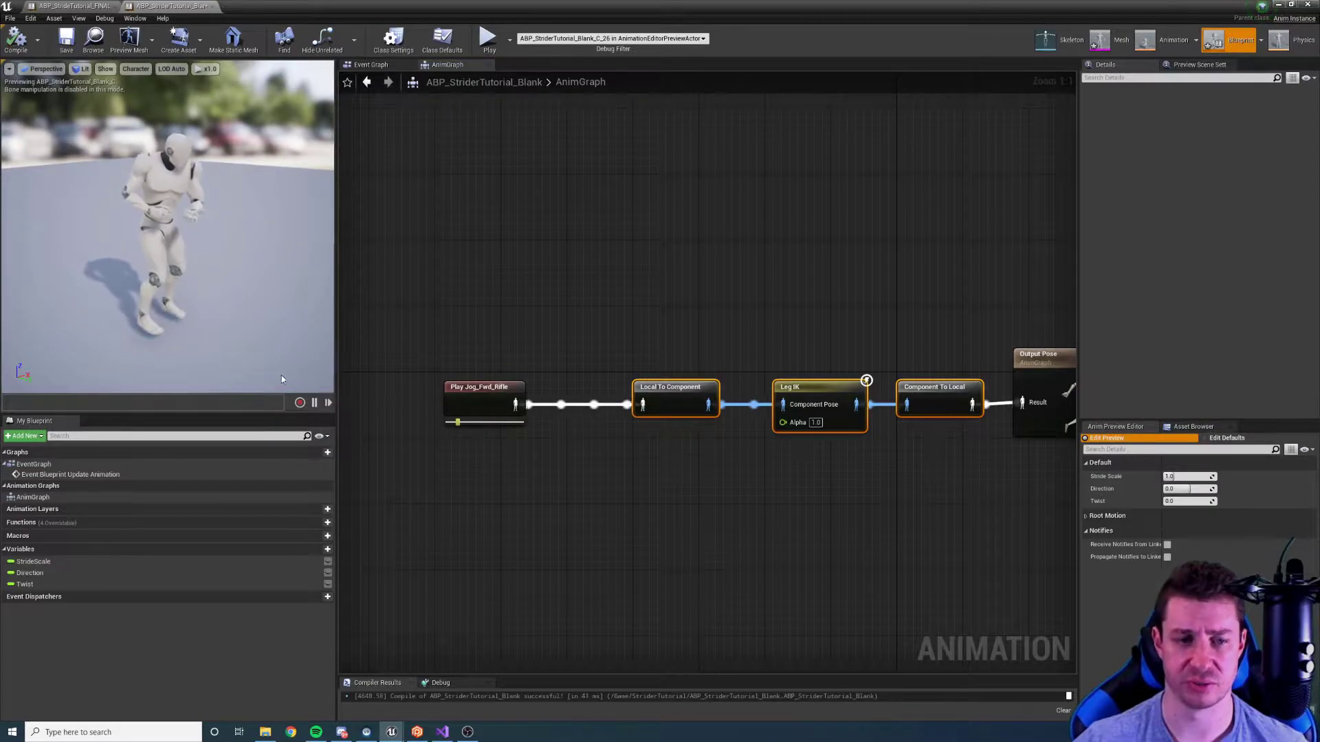
# Step: Frame the preview character's legs and set bone drawing to All Hierarchy
pyautogui.moveTo(185, 315); pyautogui.dragTo(184, 255, button='right')
pyautogui.click(135, 69)
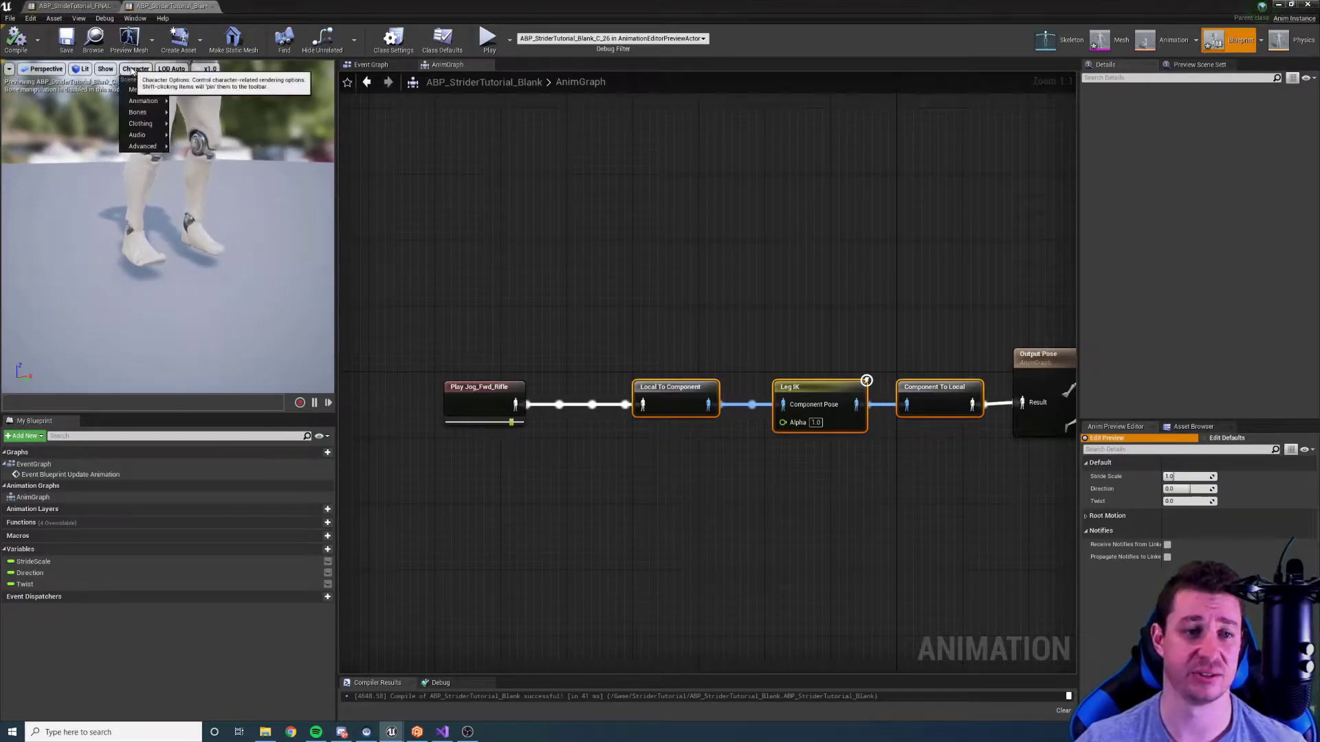
pyautogui.moveTo(157, 103)
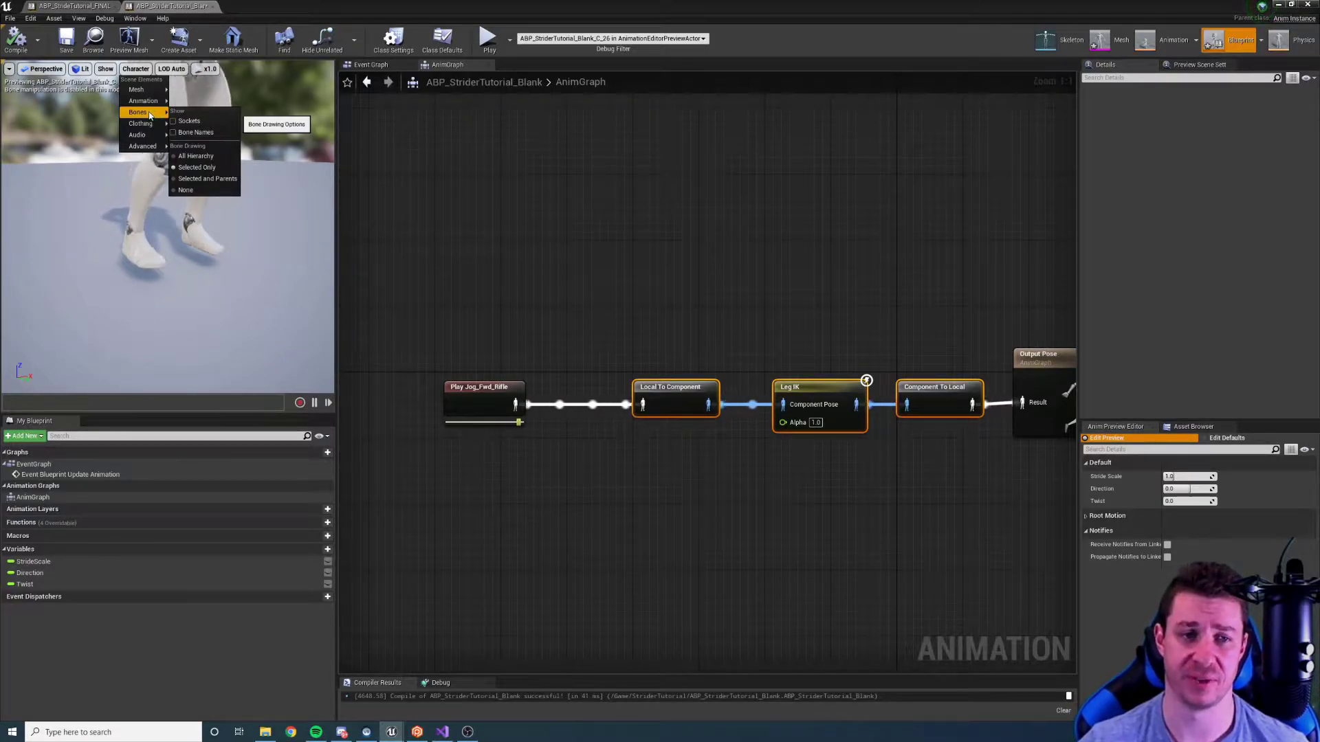
pyautogui.click(194, 158)
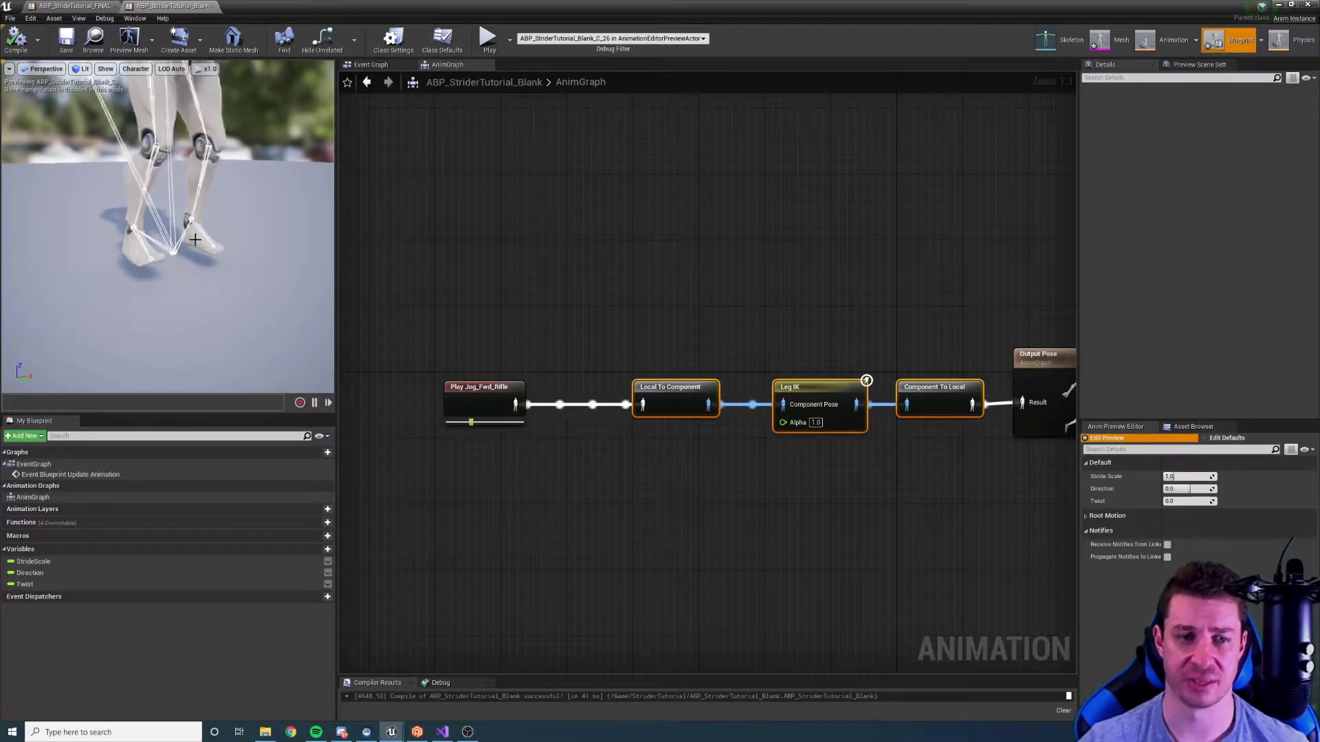
# Step: Move the Play Jog_Fwd_Rifle node away from the Leg IK chain to make room for more nodes
pyautogui.moveTo(559, 284); pyautogui.dragTo(737, 293, button='right')
pyautogui.moveTo(643, 400); pyautogui.dragTo(490, 400)
pyautogui.moveTo(370, 395); pyautogui.dragTo(552, 393, button='right')
pyautogui.scroll(-4, 617, 271)
pyautogui.moveTo(559, 319); pyautogui.dragTo(569, 329, button='right')
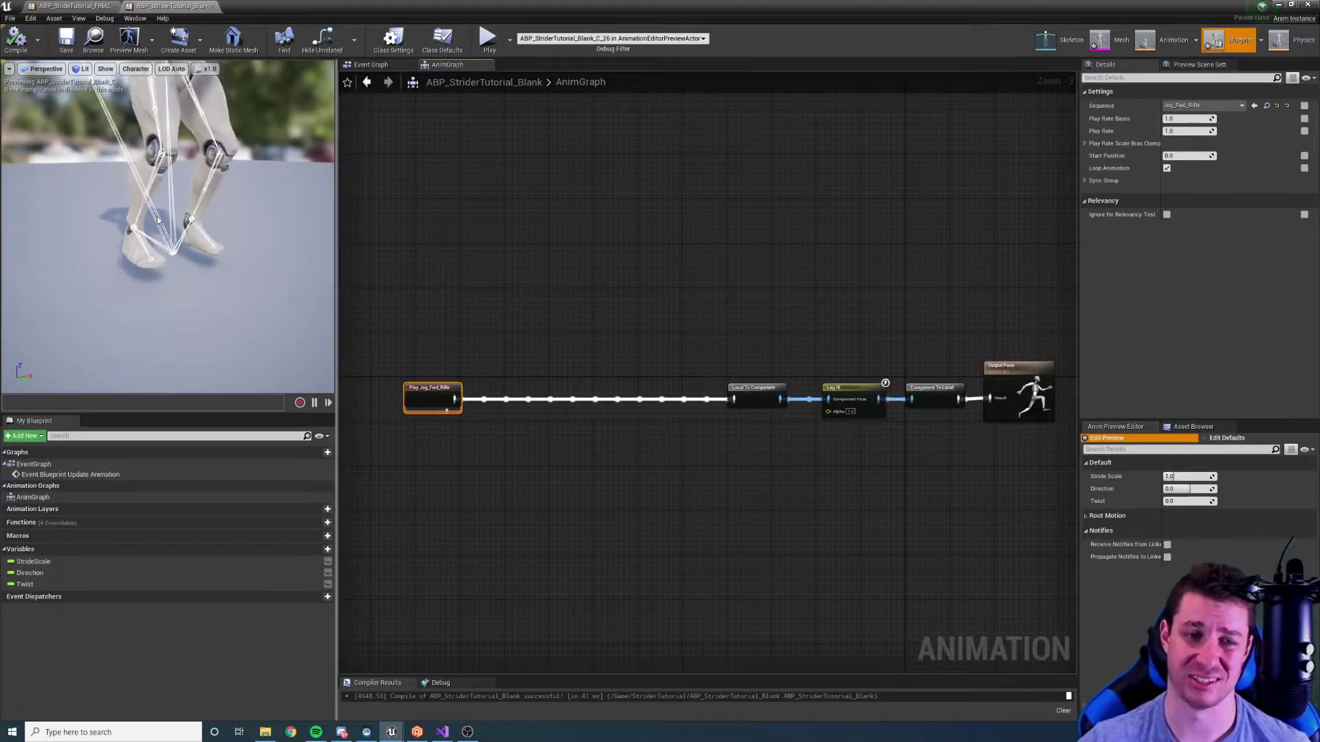
pyautogui.moveTo(556, 209); pyautogui.dragTo(581, 228, button='right')
pyautogui.moveTo(550, 180); pyautogui.dragTo(498, 152, button='right')
pyautogui.click(371, 65)
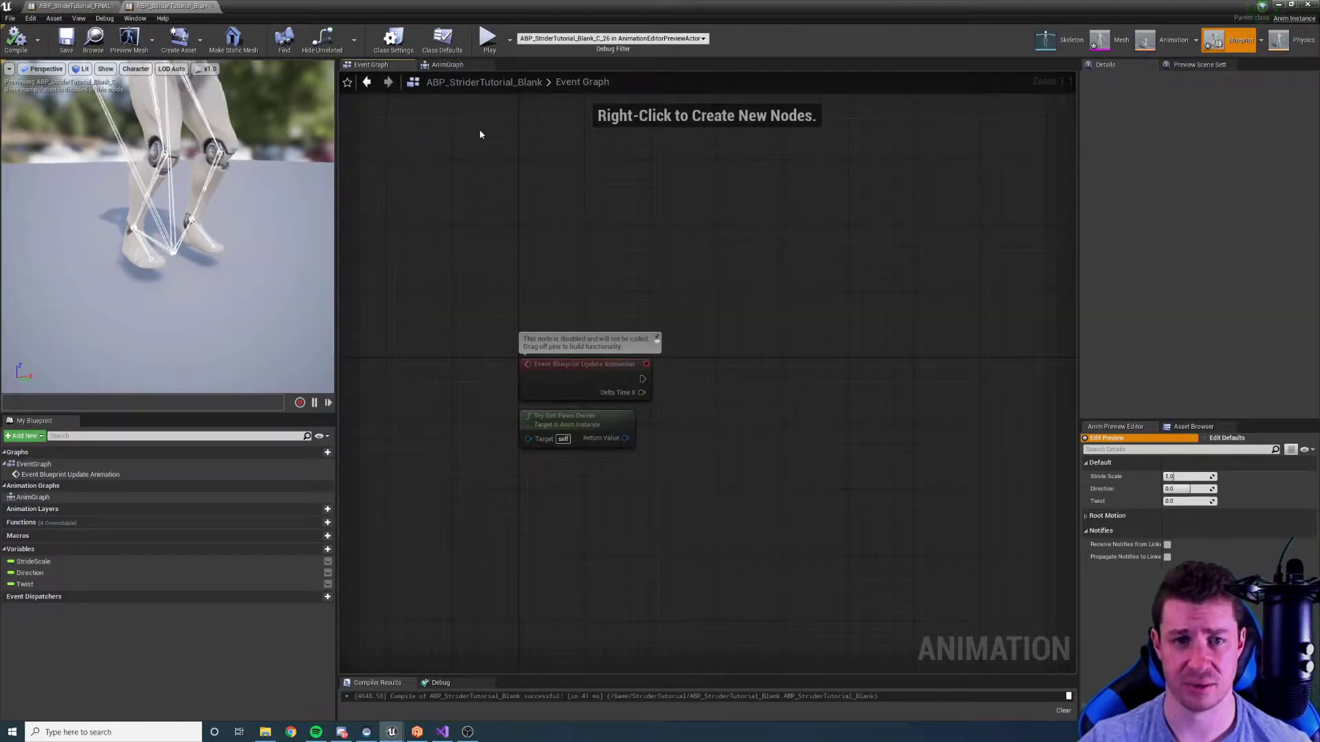
pyautogui.click(448, 64)
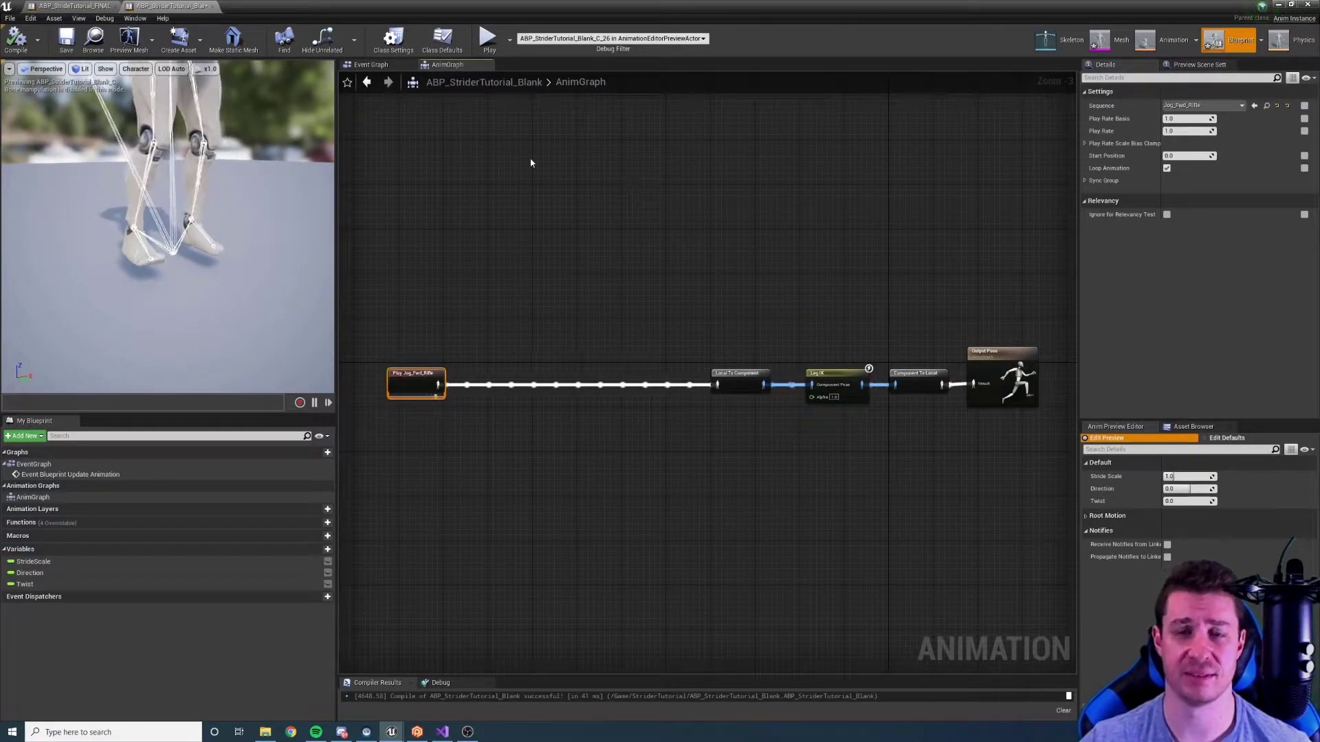
pyautogui.moveTo(369, 134); pyautogui.dragTo(422, 135, button='right')
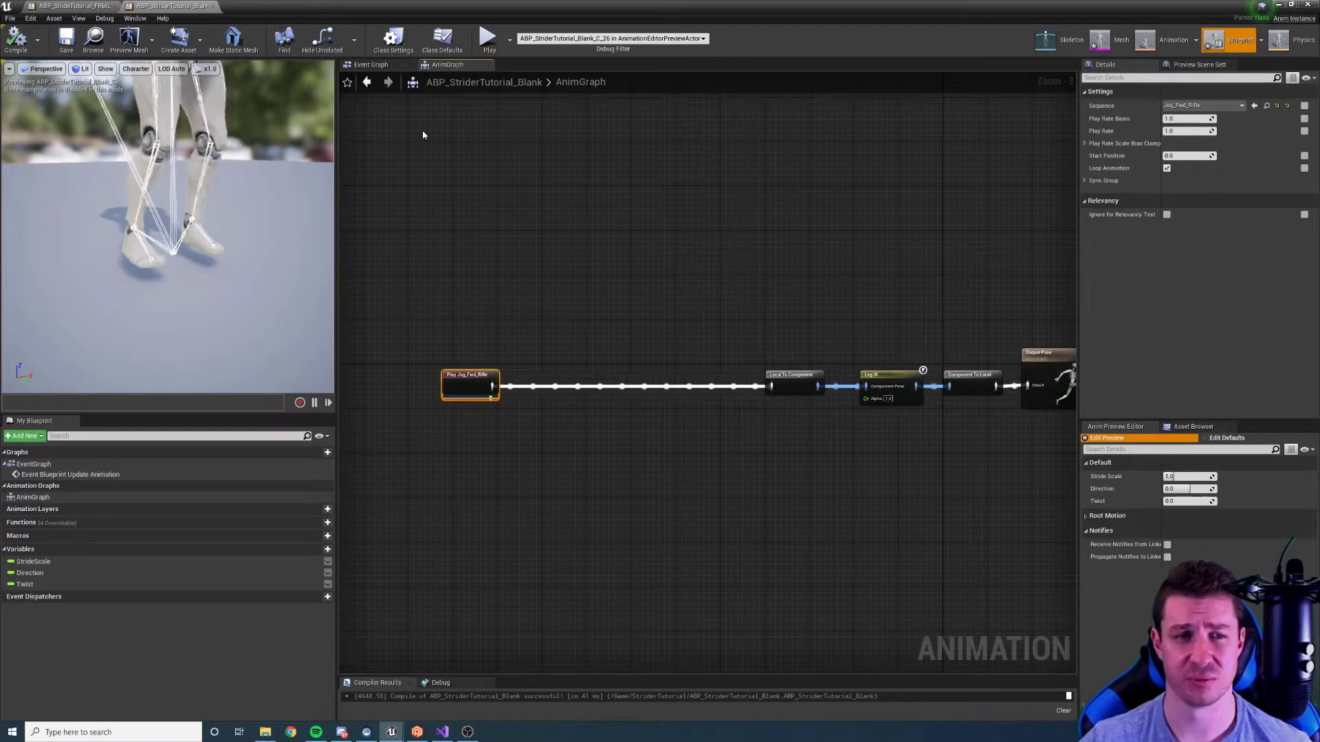
# Step: Copy the Stride Scale and Stride Warp nodes from the ABP_StrideTutorial_FINAL AnimGraph into the blank blueprint's AnimGraph
pyautogui.click(70, 7)
pyautogui.moveTo(698, 294); pyautogui.dragTo(617, 280, button='right')
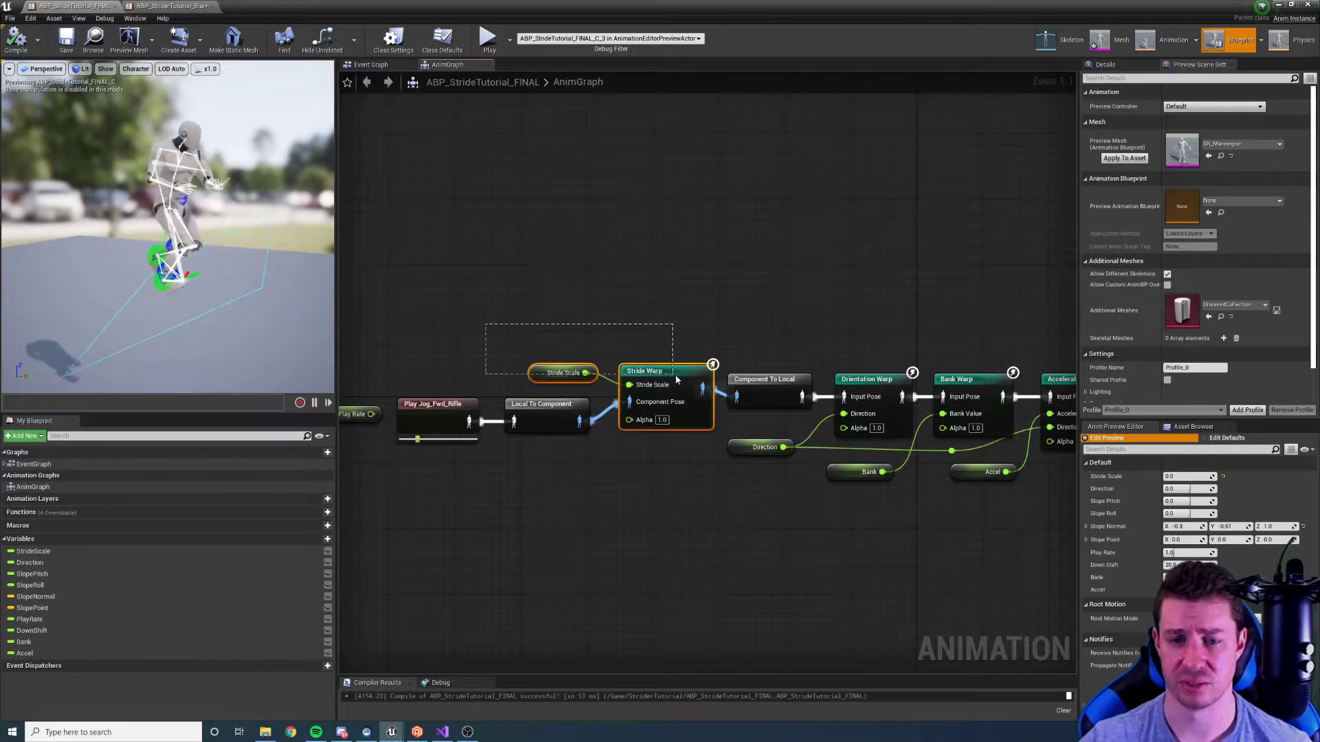
pyautogui.click(365, 66)
pyautogui.click(140, 6)
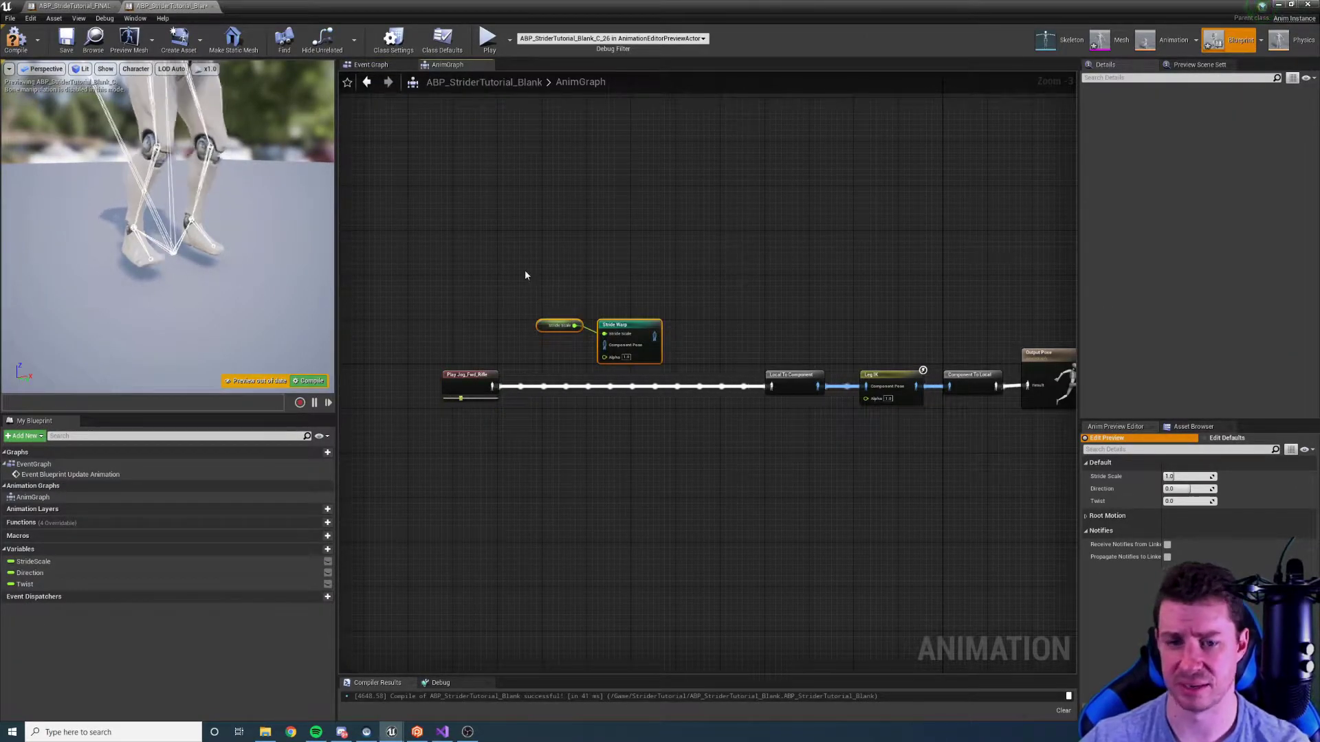
# Step: Connect Play Jog_Fwd_Rifle through Stride Warp into Leg IK, and delete the redundant Local To Component node
pyautogui.moveTo(641, 341); pyautogui.dragTo(616, 371)
pyautogui.moveTo(491, 386); pyautogui.dragTo(601, 391)
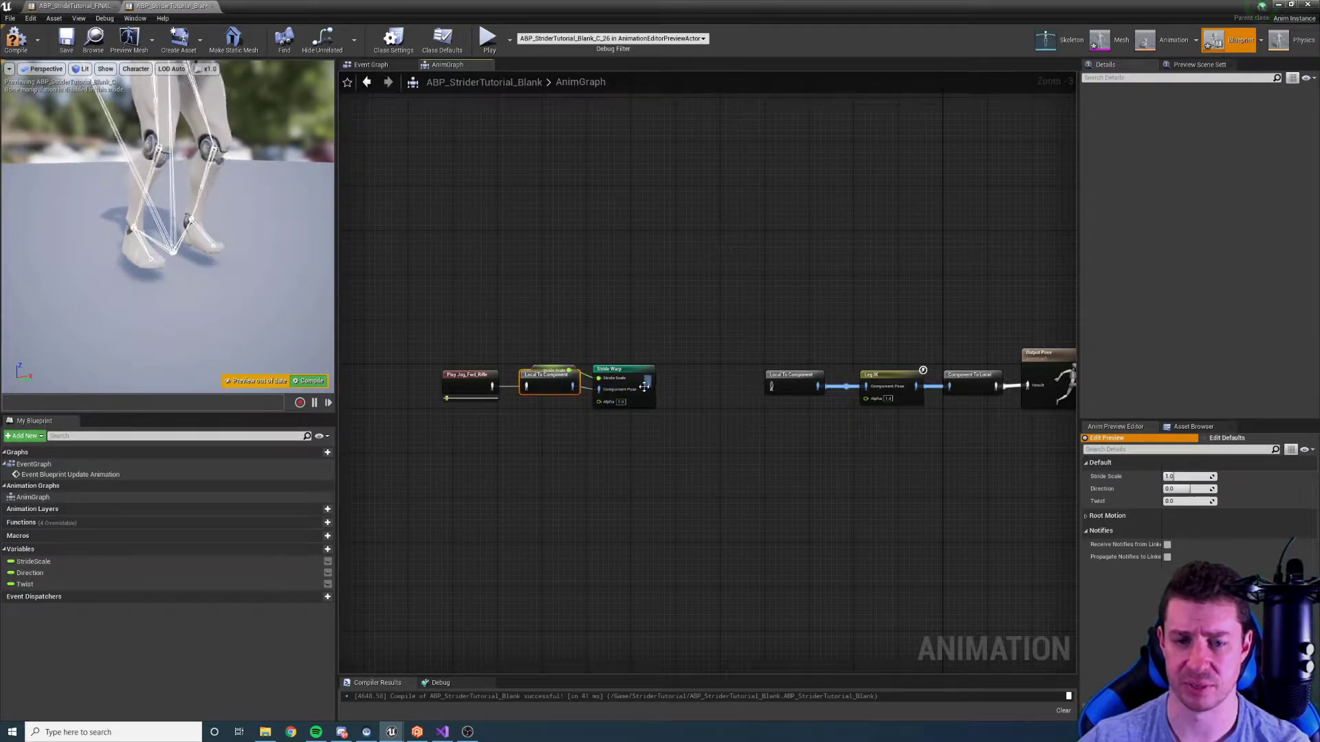
pyautogui.click(776, 378)
pyautogui.press('Delete')
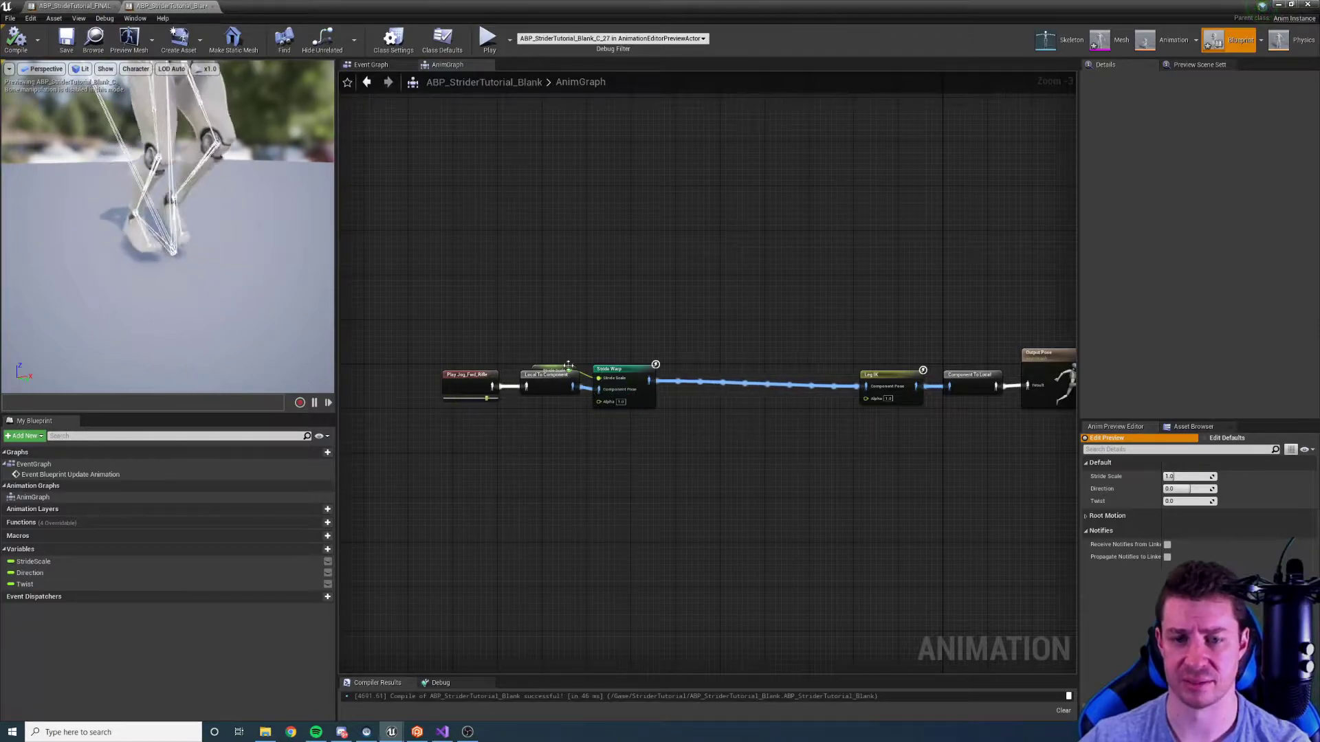
# Step: Place the Stride Scale variable above Local To Component and adjust the position of the whole Stride Warp group
pyautogui.moveTo(547, 365); pyautogui.dragTo(549, 353)
pyautogui.click(595, 301)
pyautogui.moveTo(663, 331); pyautogui.dragTo(626, 301, button='right')
pyautogui.moveTo(611, 233); pyautogui.dragTo(465, 398)
pyautogui.moveTo(584, 339); pyautogui.dragTo(579, 346)
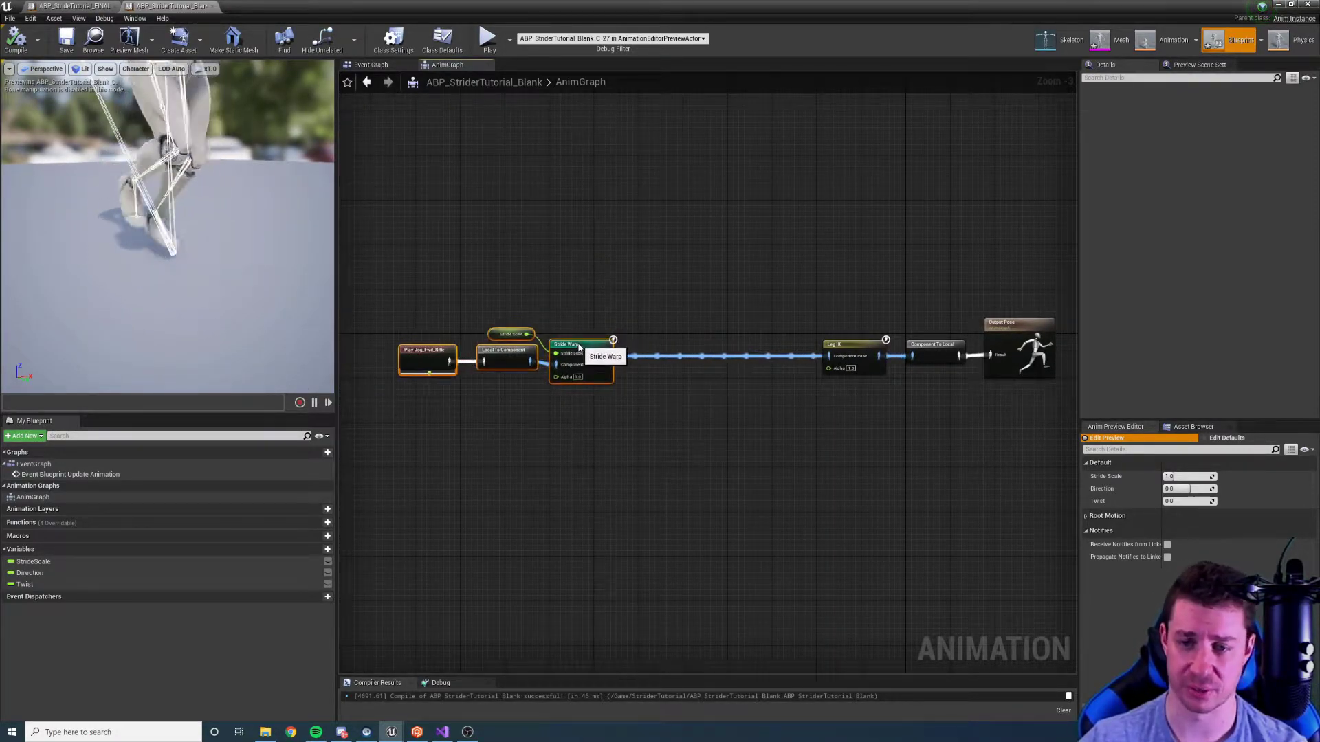
# Step: Add a Slope Warp node, wire it between Stride Warp and Leg IK, and align it next to Leg IK
pyautogui.rightClick(712, 334)
pyautogui.write('slope')
pyautogui.click(764, 358)
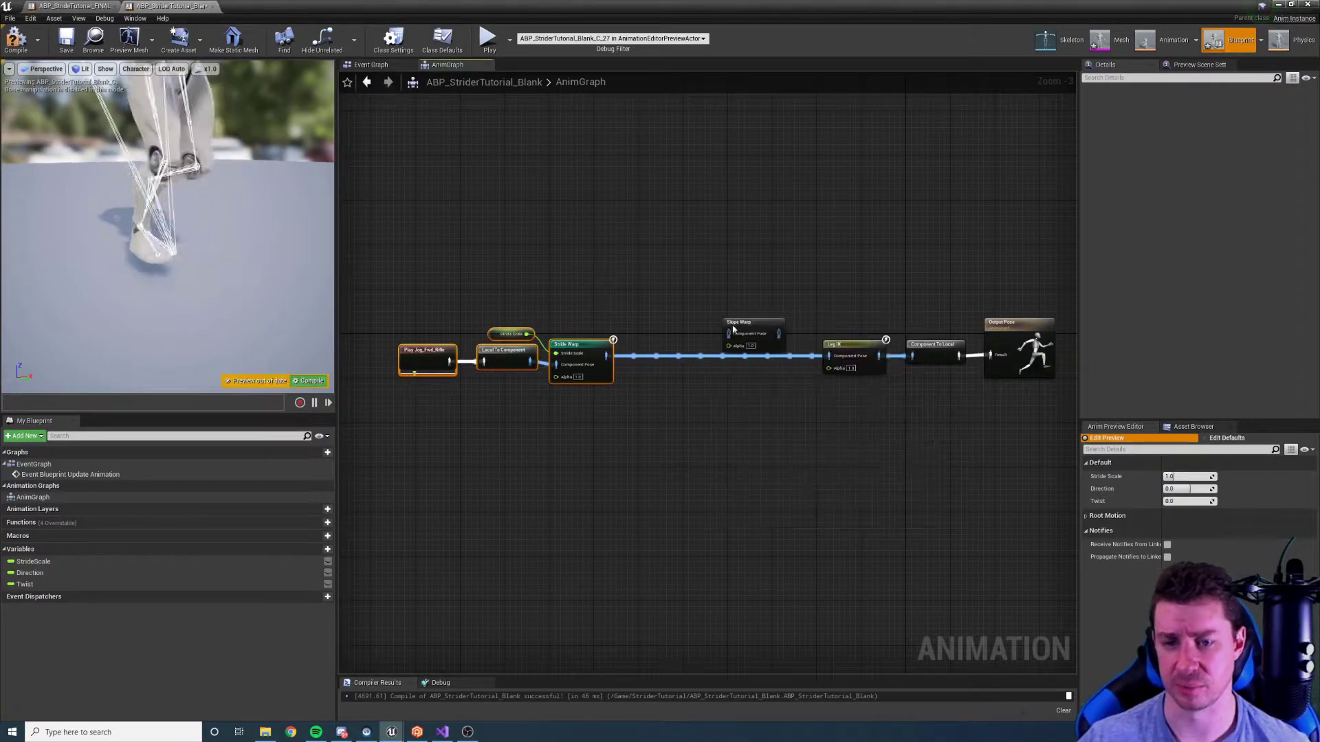
pyautogui.moveTo(760, 324); pyautogui.dragTo(732, 341)
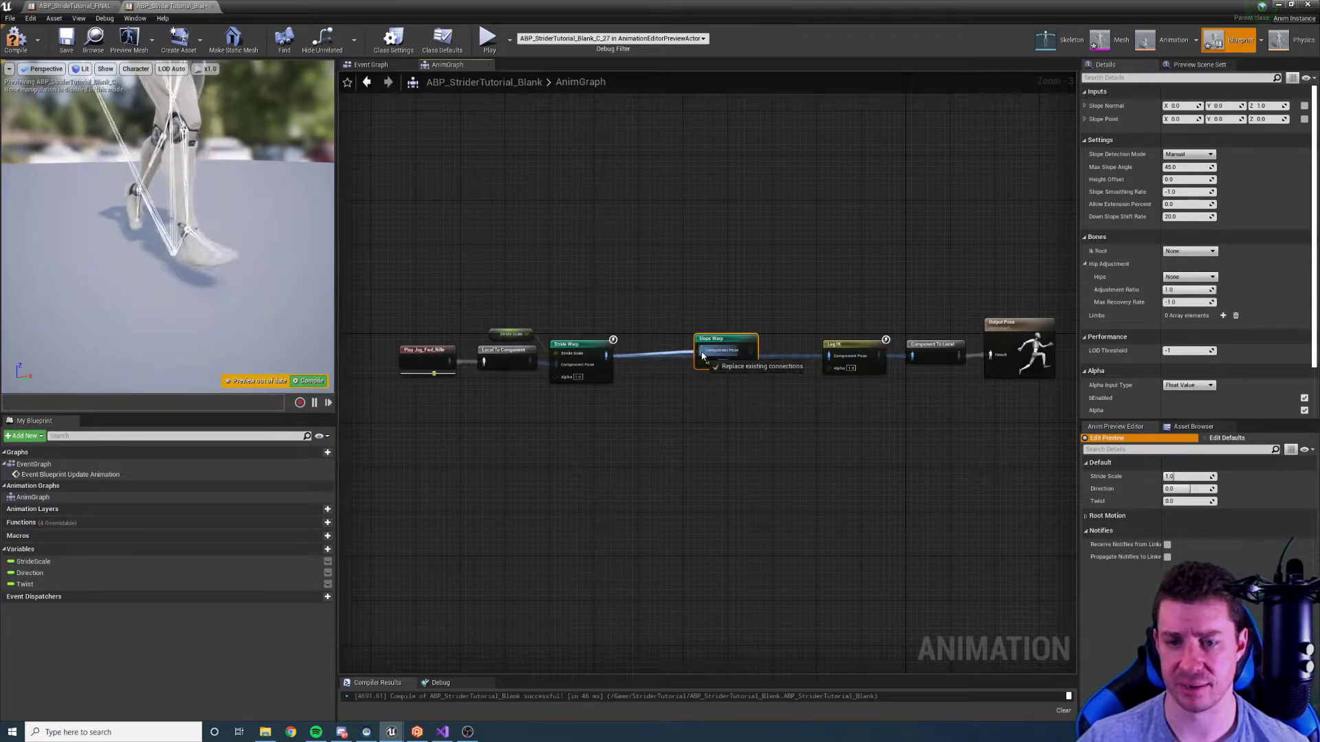
pyautogui.moveTo(787, 370); pyautogui.dragTo(695, 400, button='right')
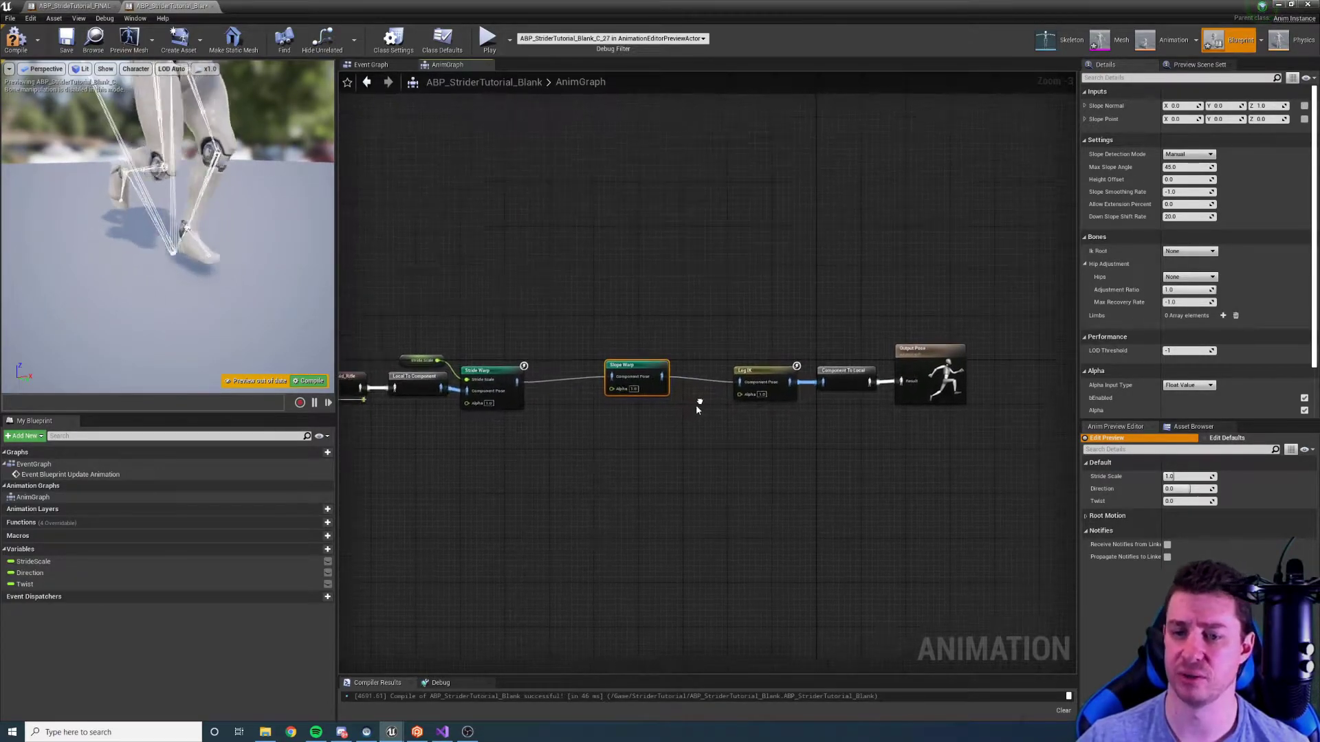
pyautogui.scroll(3, 693, 399)
pyautogui.moveTo(628, 354); pyautogui.dragTo(686, 362)
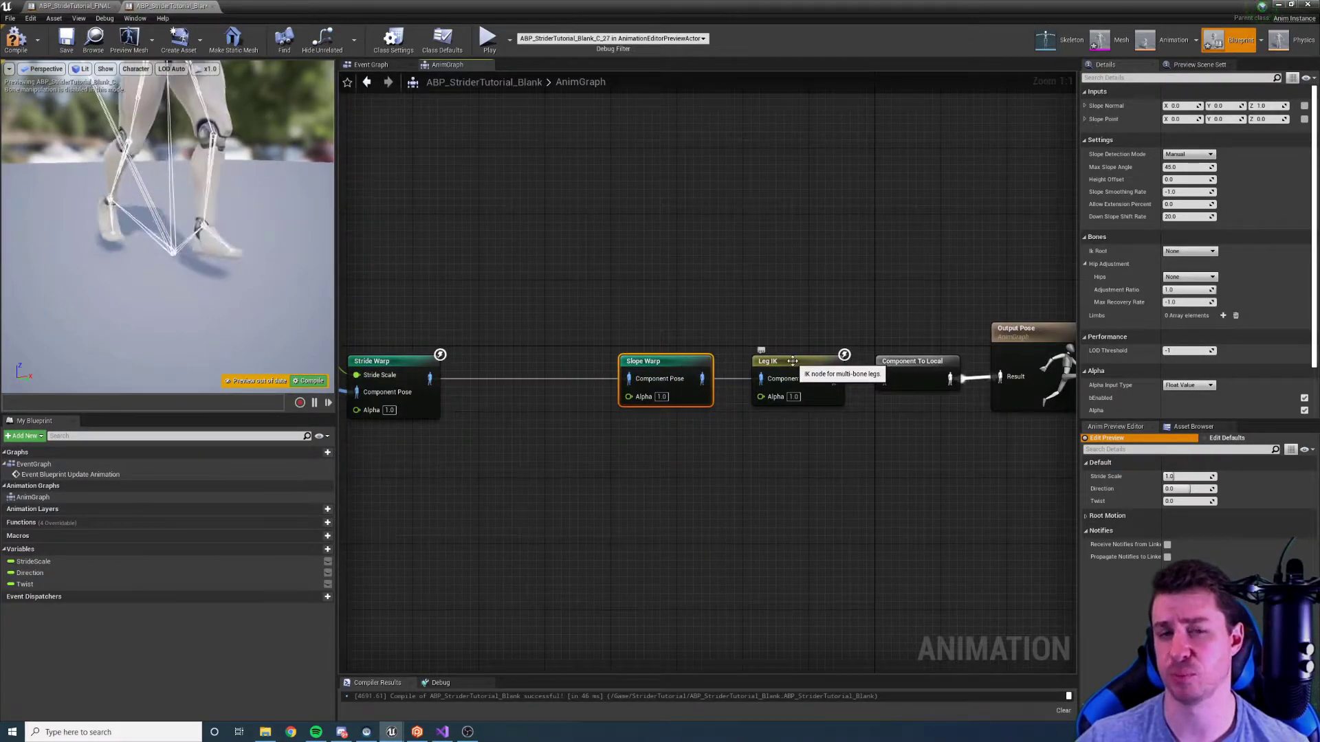
# Step: Move the jog animation and Stride Warp nodes closer to Slope Warp, and compile the blueprint
pyautogui.click(793, 361)
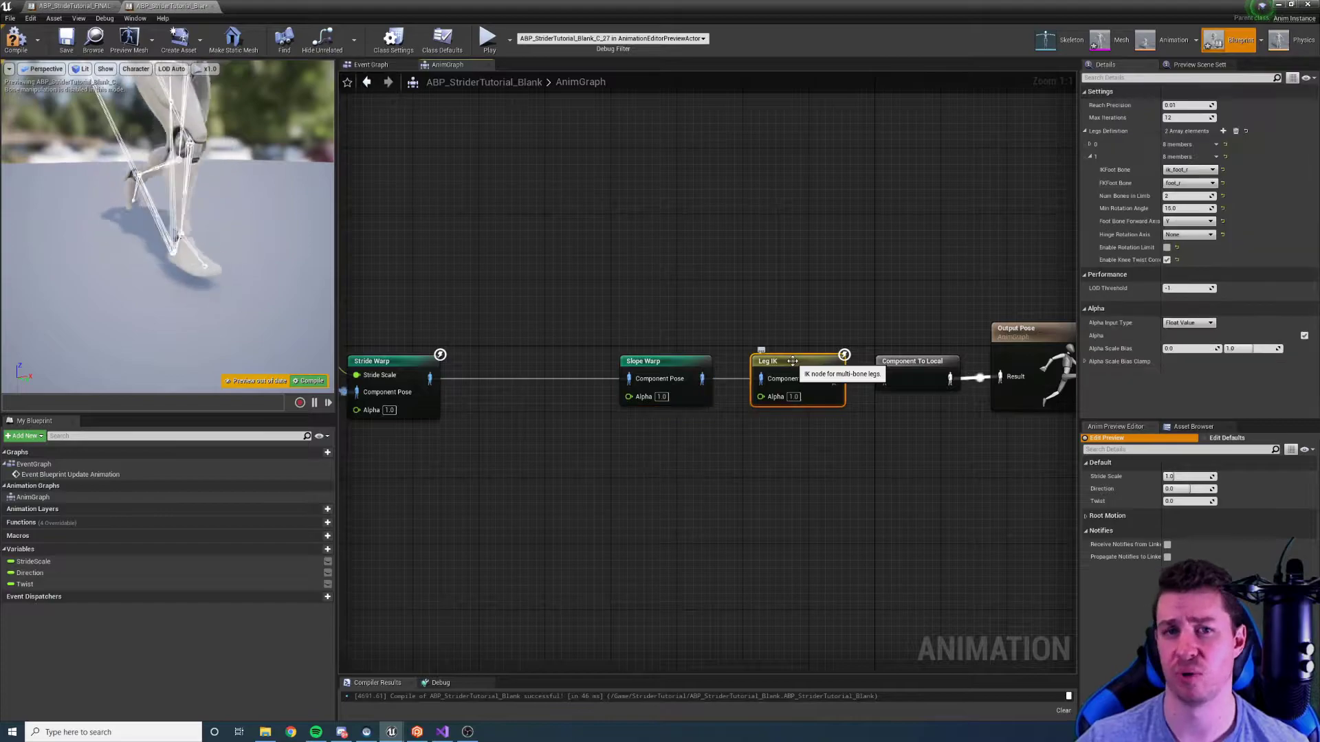
pyautogui.click(631, 334)
pyautogui.moveTo(574, 320); pyautogui.dragTo(733, 306, button='right')
pyautogui.moveTo(598, 283); pyautogui.dragTo(752, 263, button='right')
pyautogui.moveTo(477, 255); pyautogui.dragTo(761, 415)
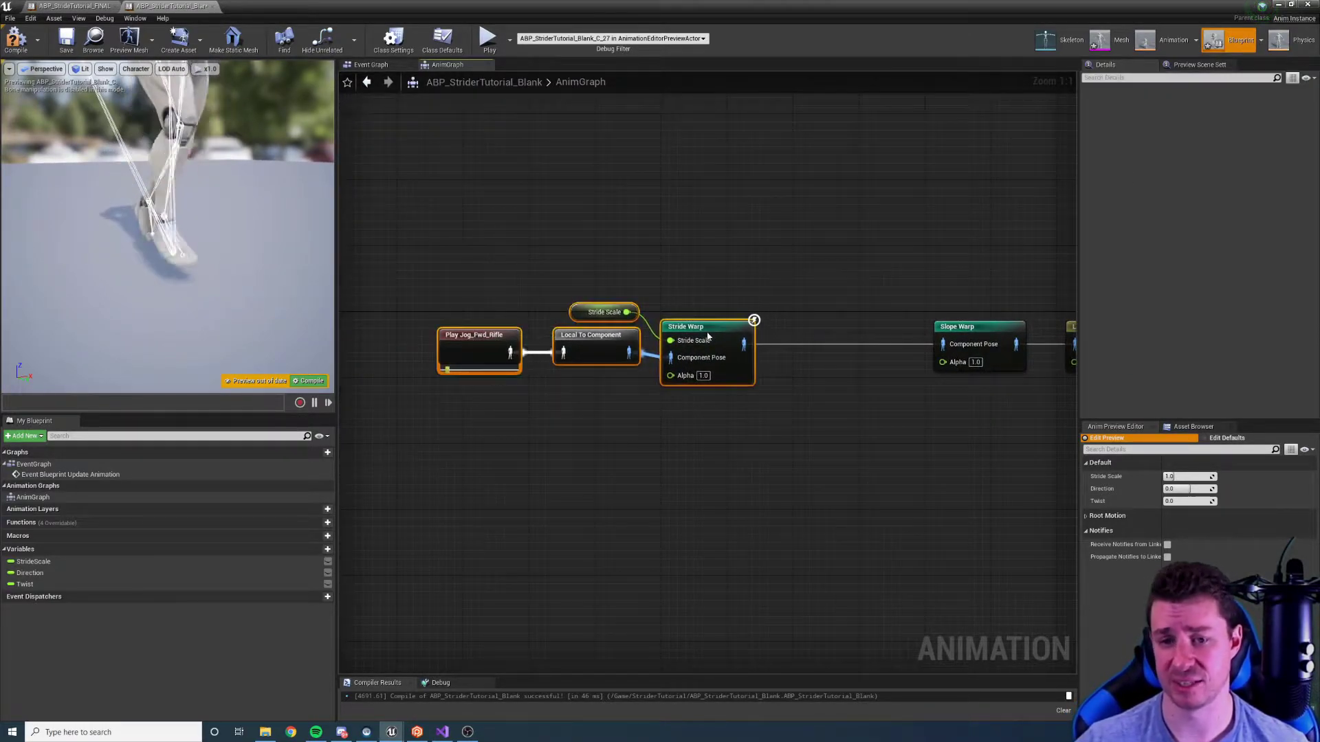
pyautogui.moveTo(701, 327); pyautogui.dragTo(774, 329)
pyautogui.moveTo(771, 254); pyautogui.dragTo(413, 314, button='right')
pyautogui.click(314, 382)
# Step: Expose Slope Normal and Slope Point as input pins on the Slope Warp node
pyautogui.click(561, 363)
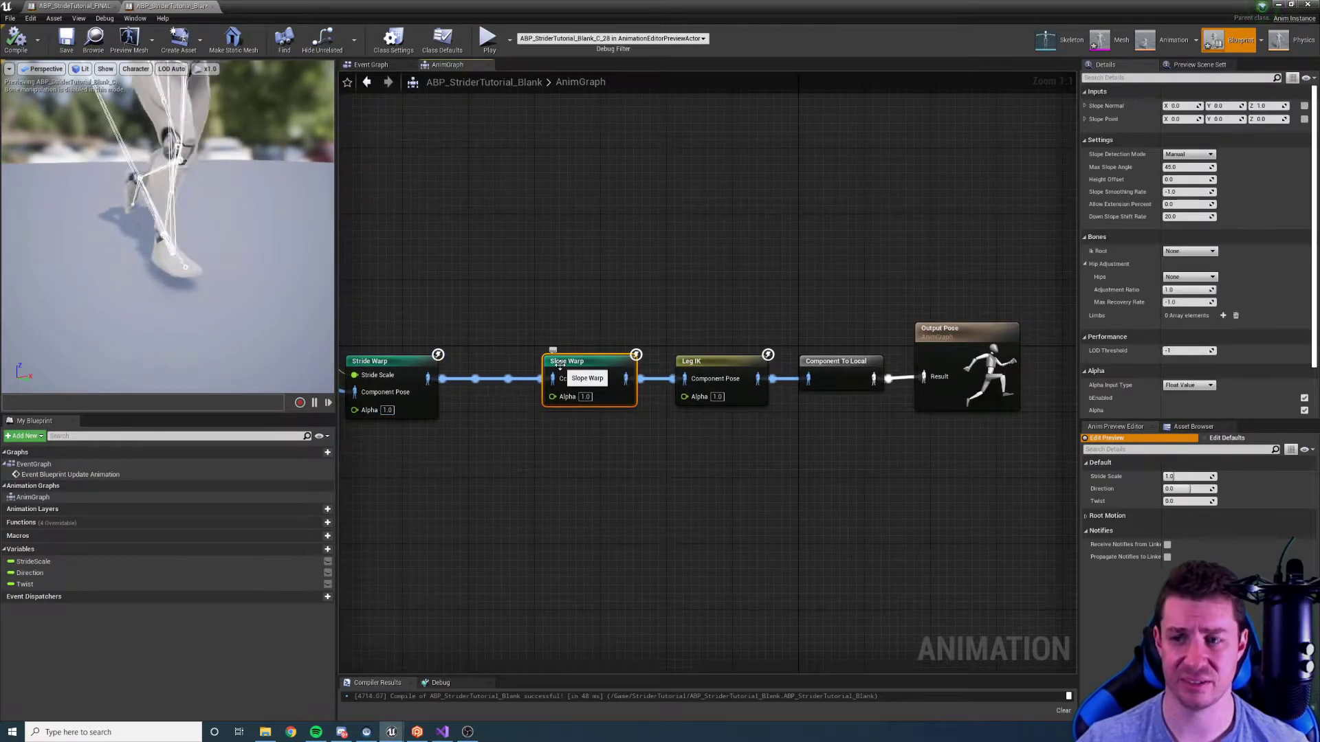
pyautogui.click(1195, 156)
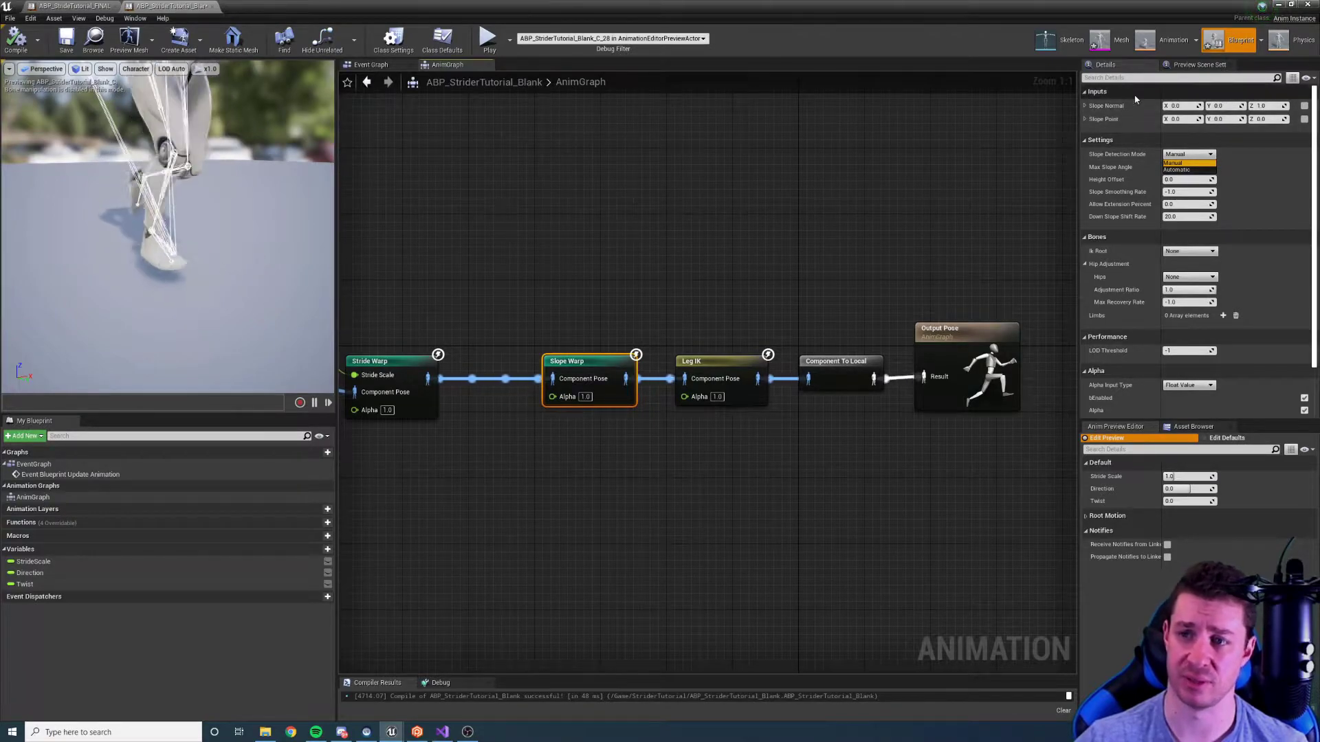
pyautogui.click(1304, 106)
pyautogui.click(1304, 120)
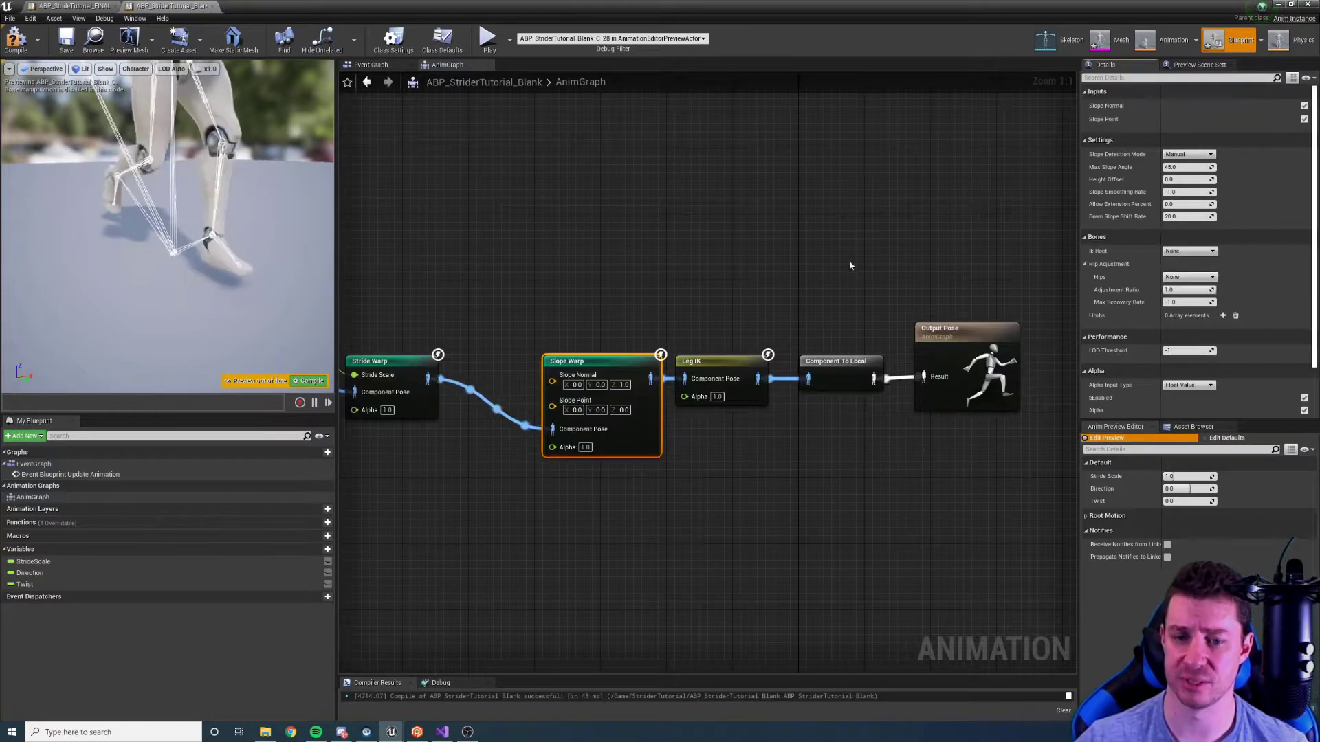
# Step: Raise the Slope Warp node and promote its Slope Normal and Slope Point pins to new variables
pyautogui.moveTo(607, 363); pyautogui.dragTo(592, 313)
pyautogui.moveTo(556, 245); pyautogui.dragTo(839, 254, button='right')
pyautogui.moveTo(819, 341); pyautogui.dragTo(687, 277)
pyautogui.click(752, 316)
pyautogui.moveTo(760, 316); pyautogui.dragTo(768, 275)
pyautogui.moveTo(819, 355); pyautogui.dragTo(763, 340)
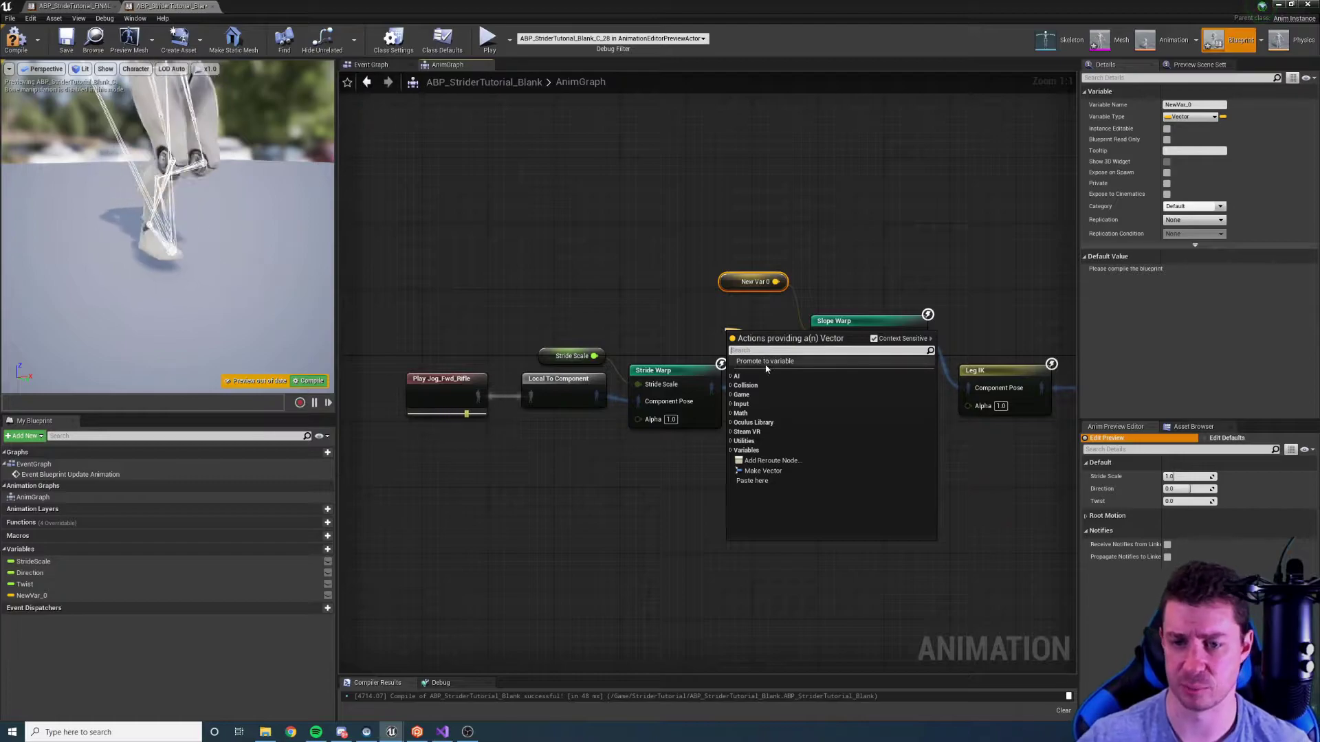
pyautogui.click(766, 365)
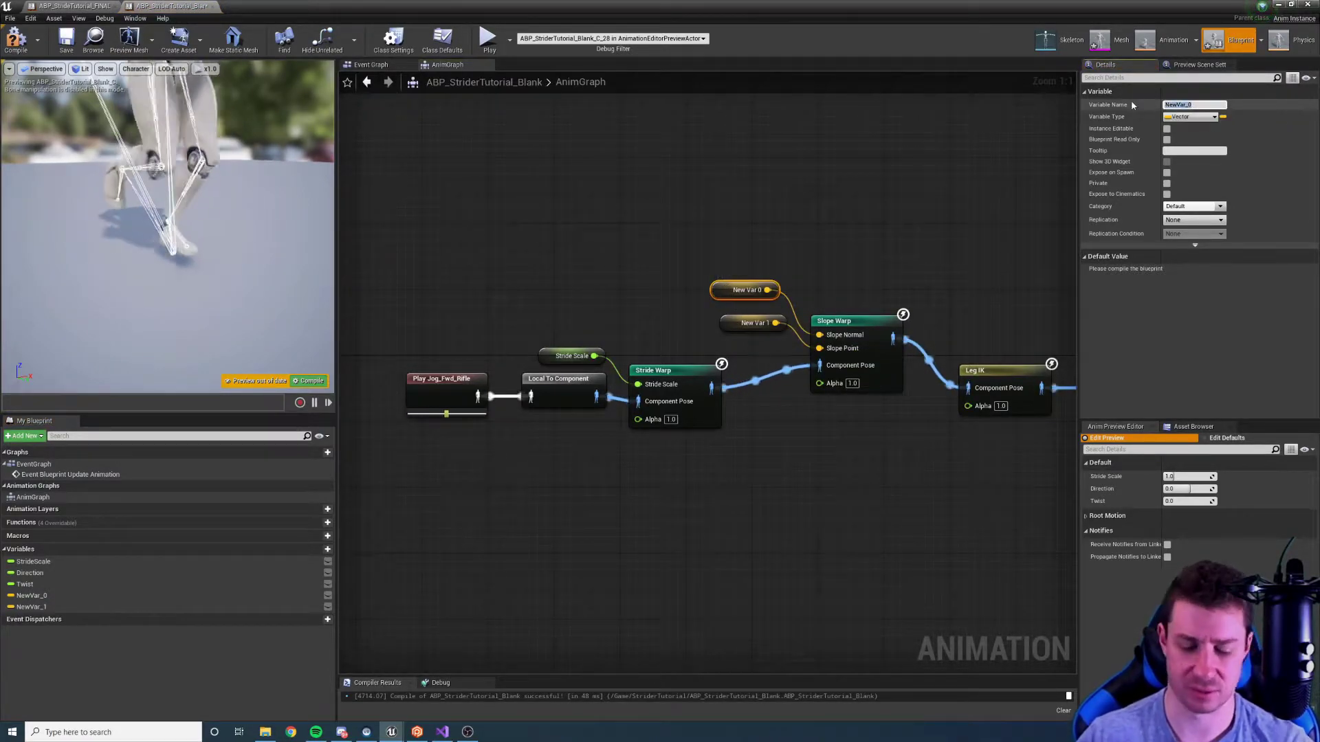
# Step: Rename the two new vector variables SlopeNormal and SlopePoint to match their Slope Warp pins
pyautogui.write('SlopeNormla')
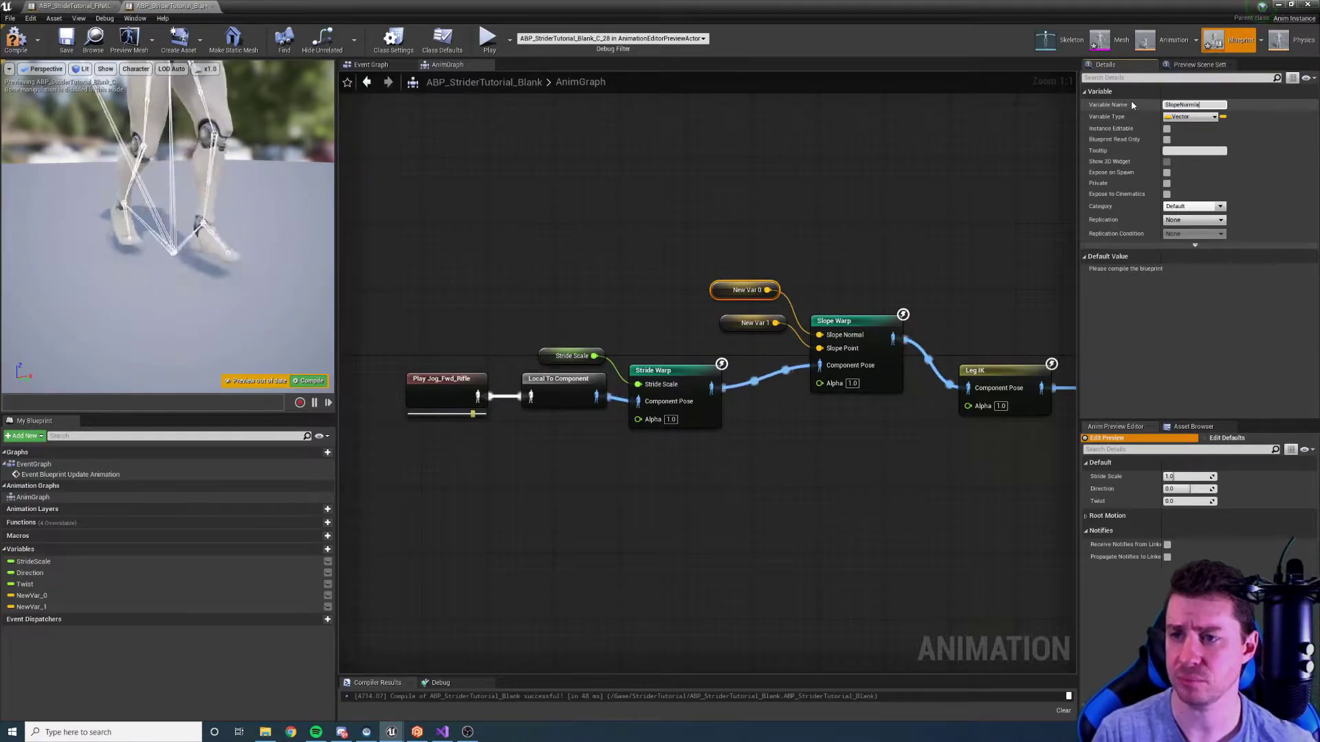
pyautogui.write('al')
pyautogui.press('Return')
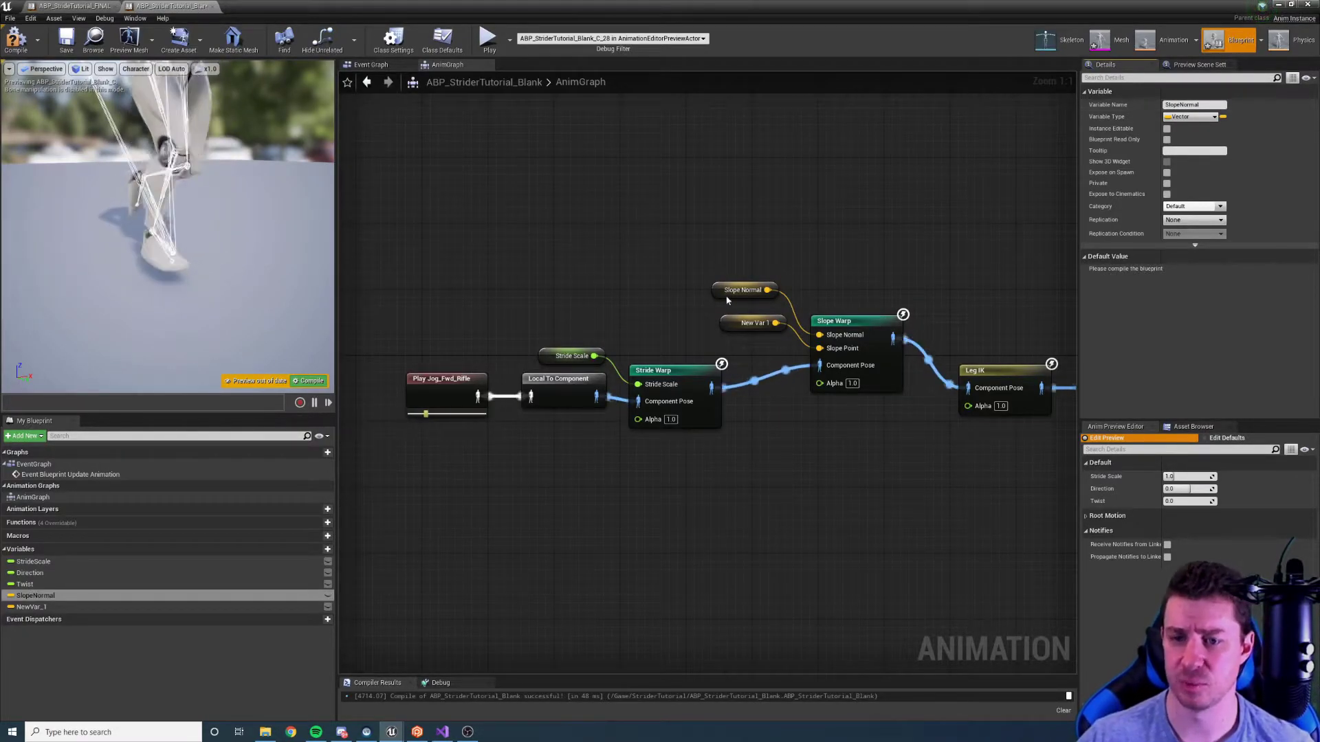
pyautogui.click(730, 323)
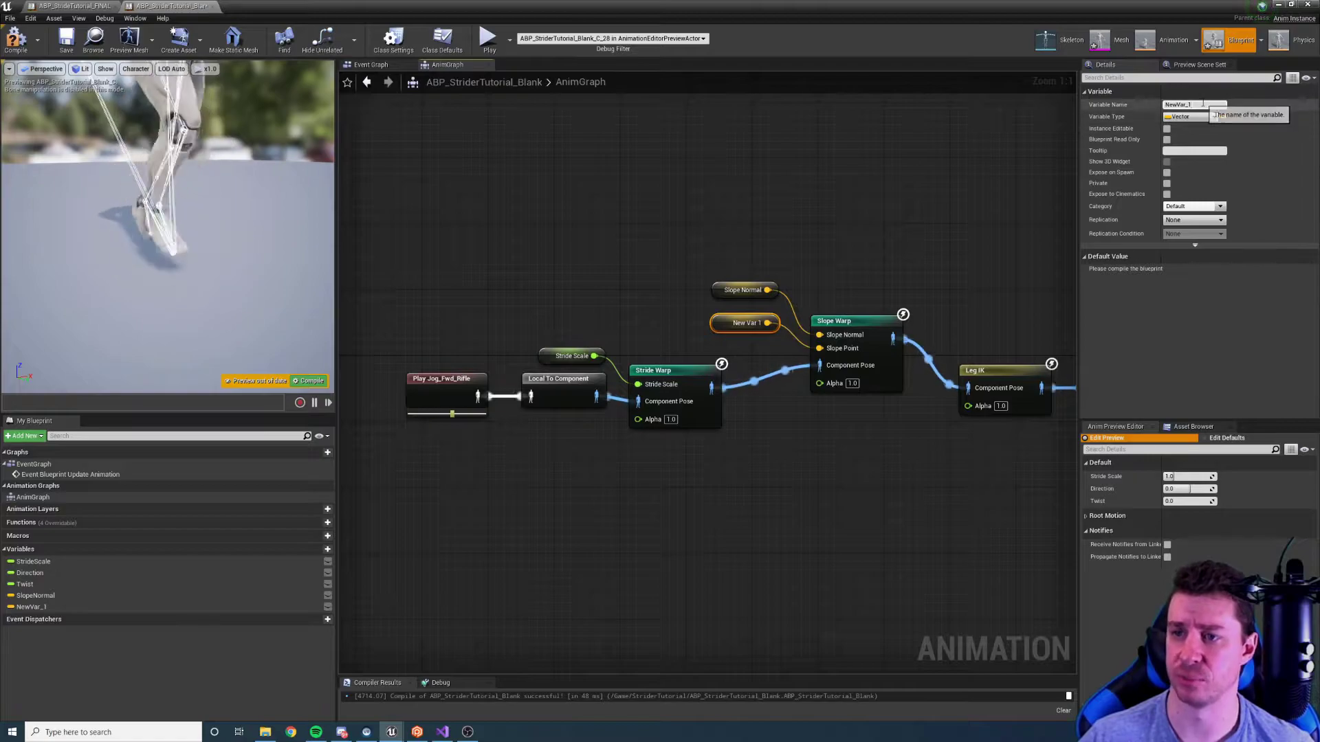
pyautogui.click(1159, 106)
pyautogui.write('SlopePoint')
pyautogui.press('Return')
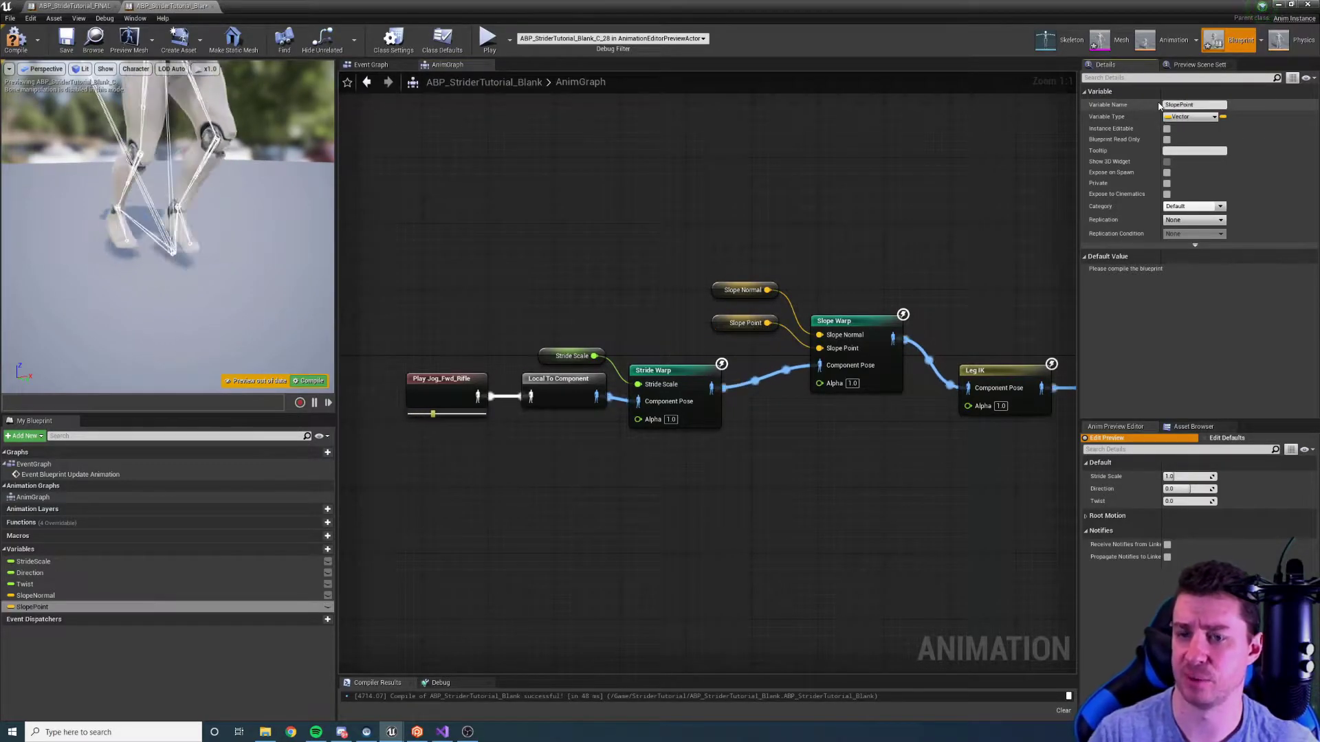
# Step: Compile the blueprint and lower the Slope Warp node with its two variables closer to the pose line
pyautogui.click(321, 381)
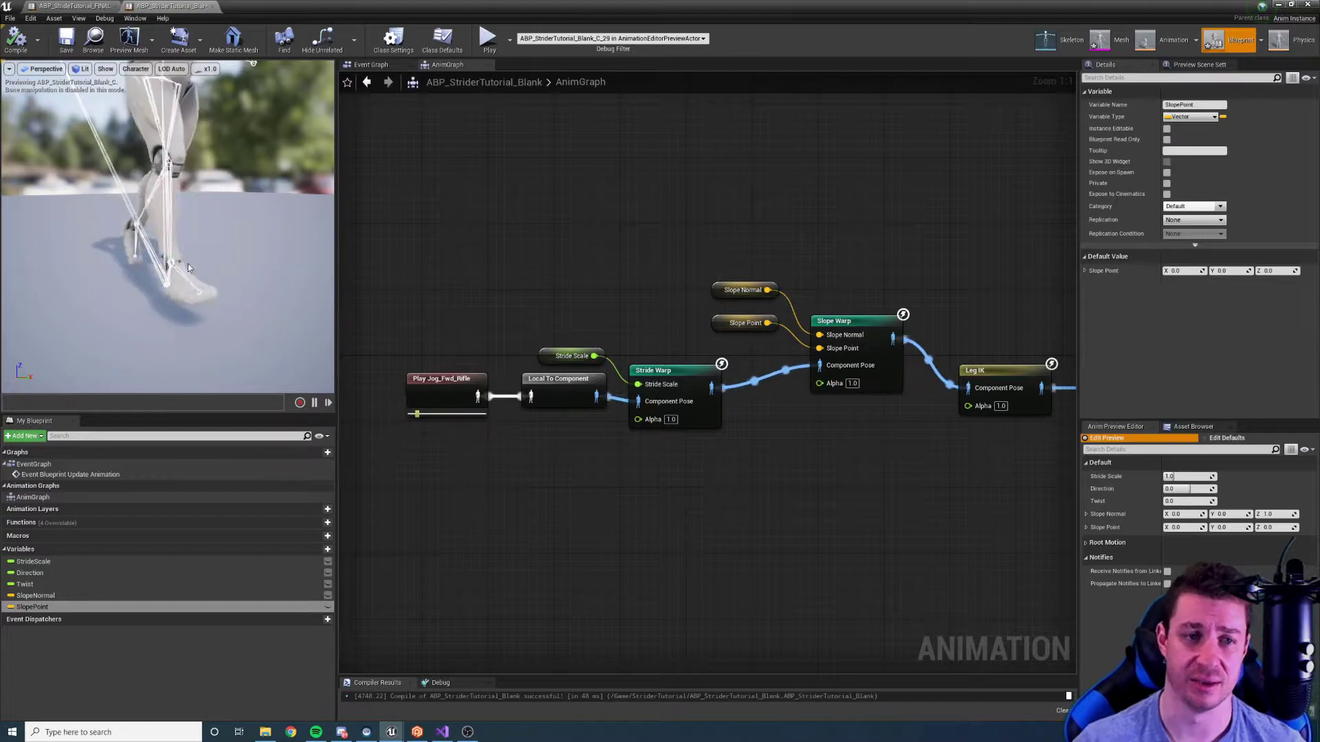
pyautogui.moveTo(769, 267); pyautogui.dragTo(844, 338)
pyautogui.click(542, 280)
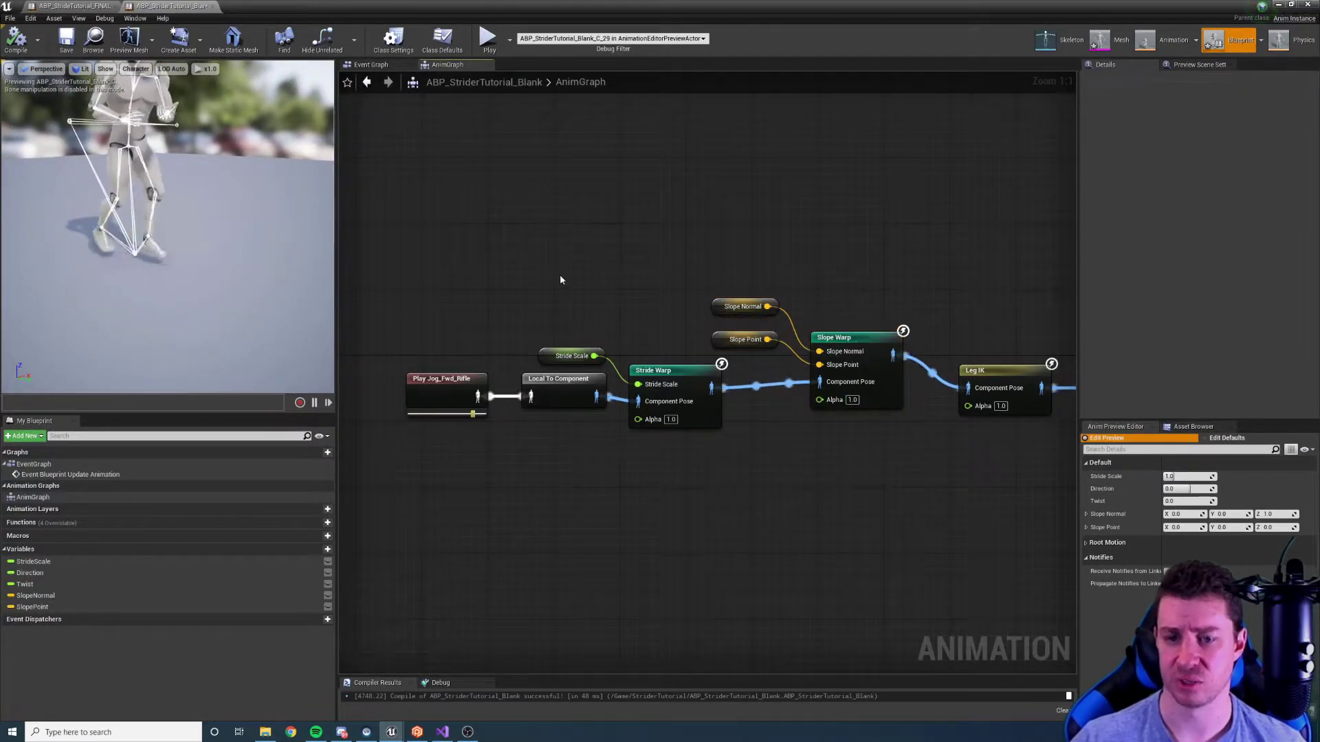
# Step: On the Slope Warp node, set the IK root bone to ik_foot_root and the hips bone to pelvis
pyautogui.moveTo(803, 297); pyautogui.dragTo(652, 299, button='right')
pyautogui.click(700, 345)
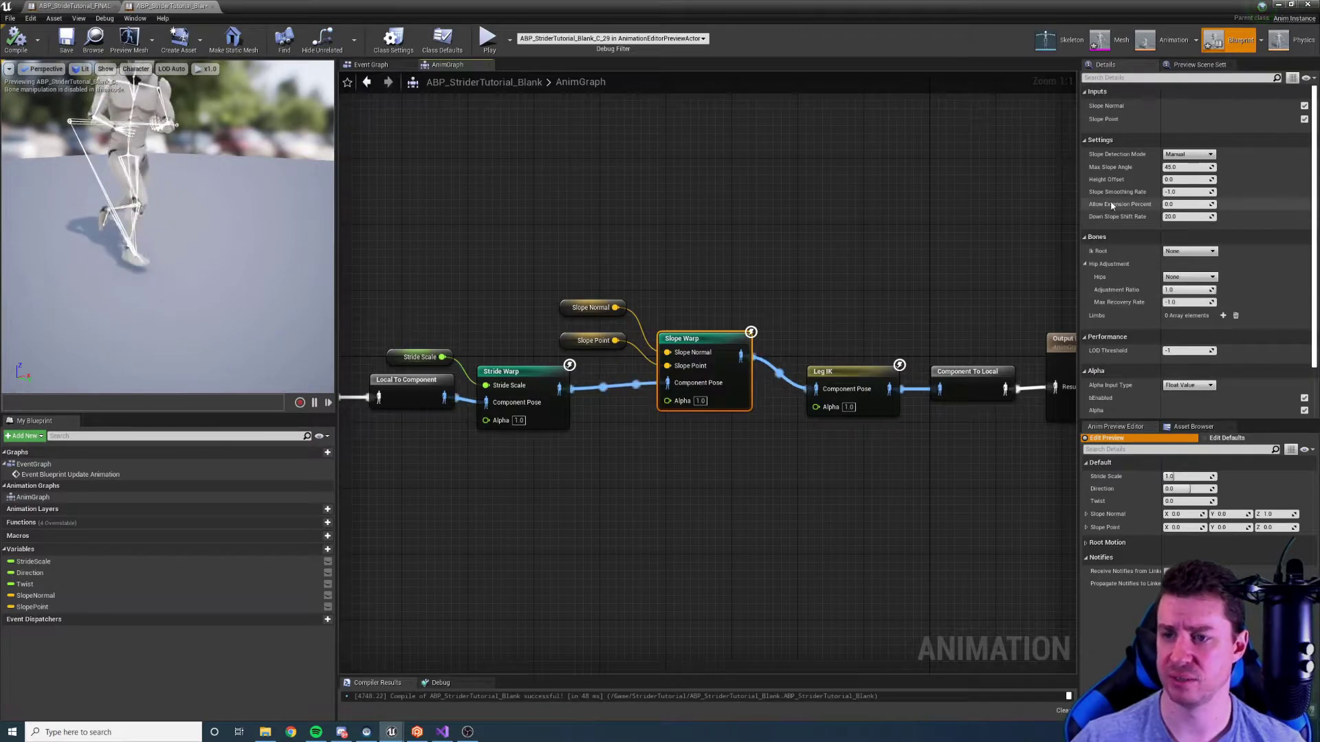
pyautogui.click(1188, 251)
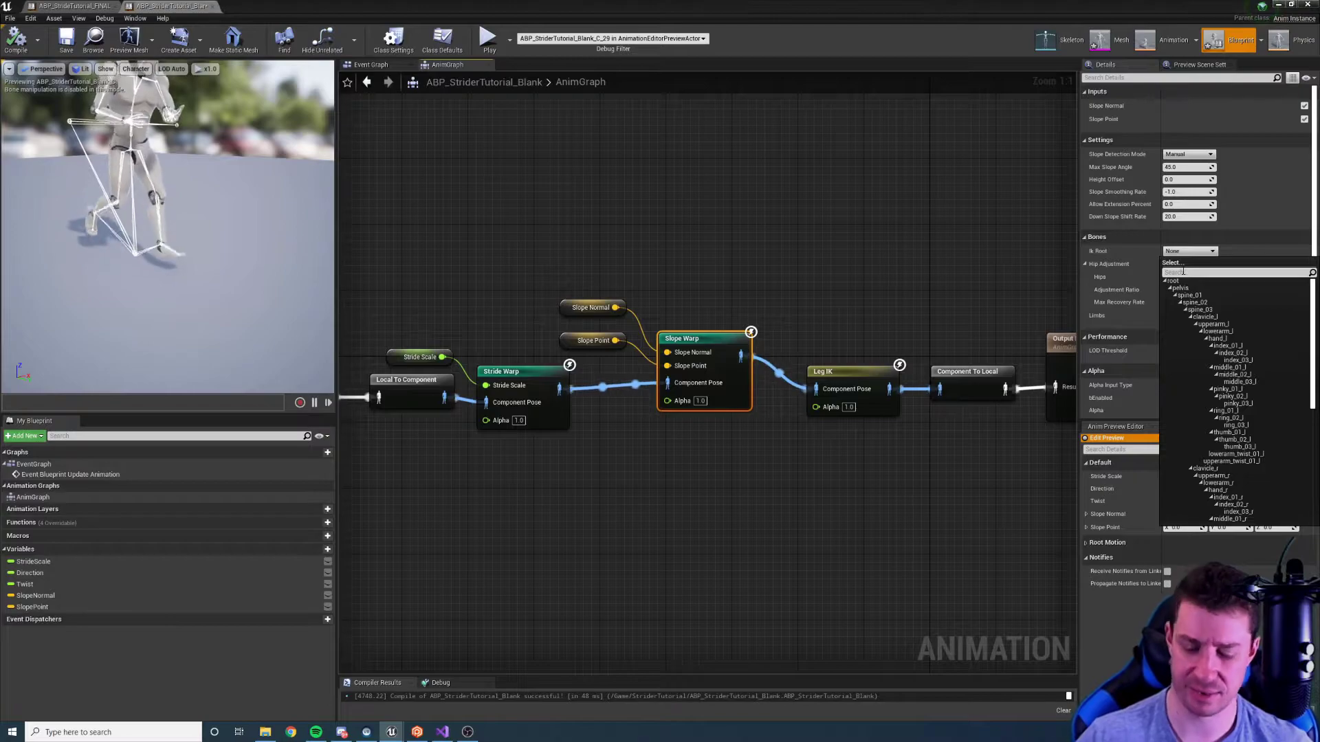
pyautogui.write('ik')
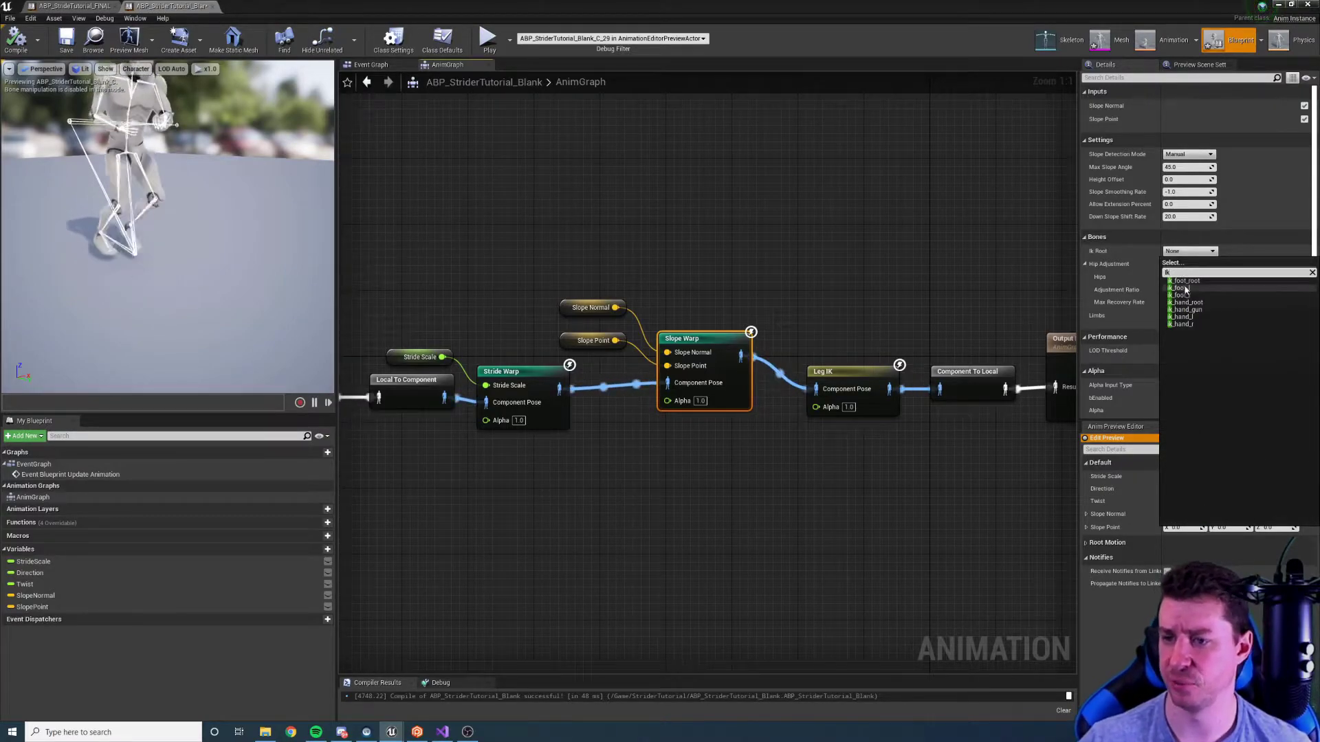
pyautogui.click(1184, 281)
pyautogui.click(1188, 277)
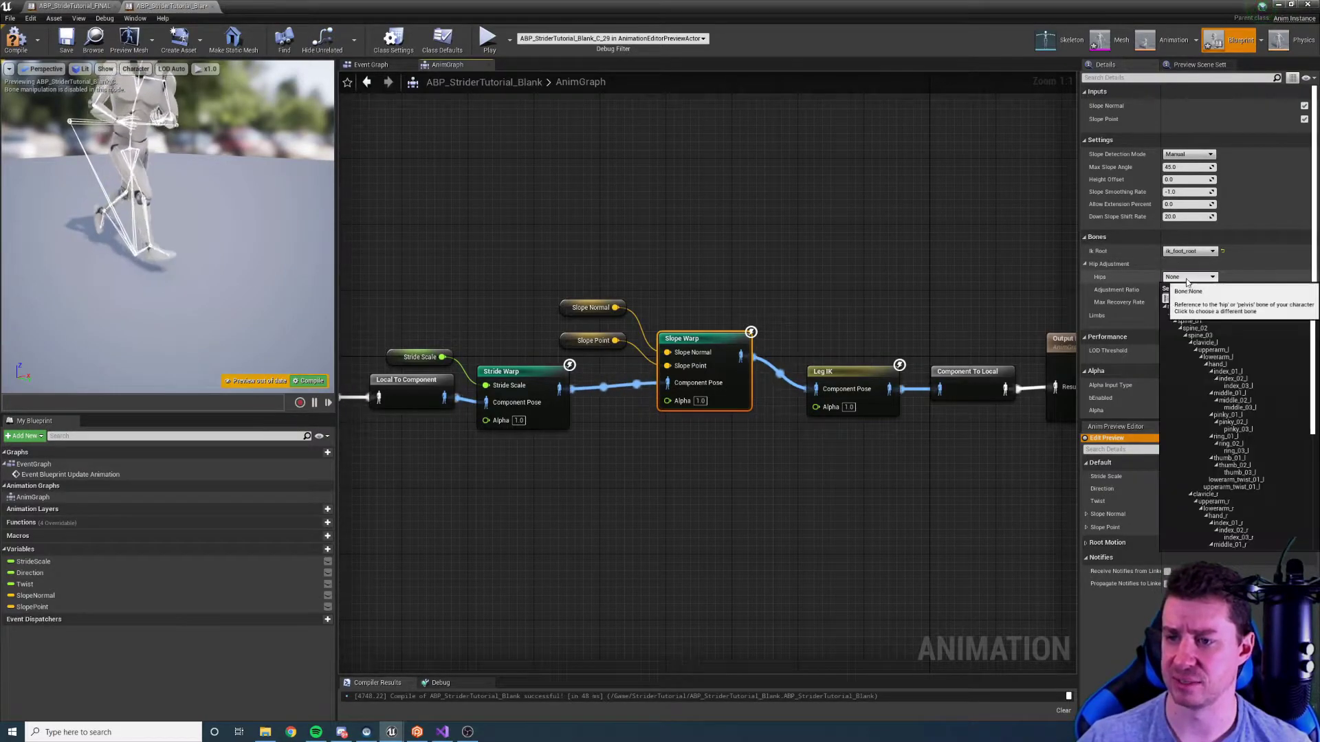
pyautogui.click(1186, 315)
pyautogui.click(1182, 302)
pyautogui.click(1087, 265)
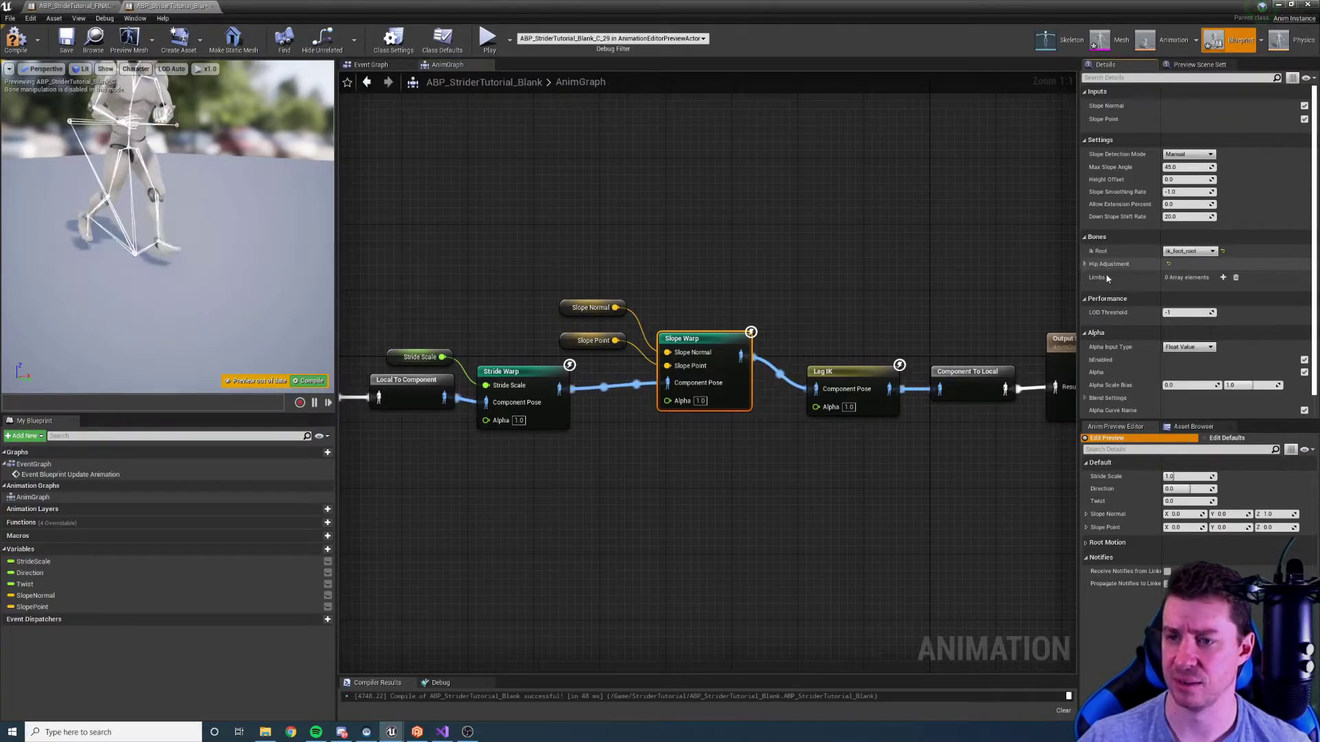
# Step: Add two limb entries to the Slope Warp node and expand both to show their bone settings
pyautogui.click(1222, 278)
pyautogui.click(1222, 278)
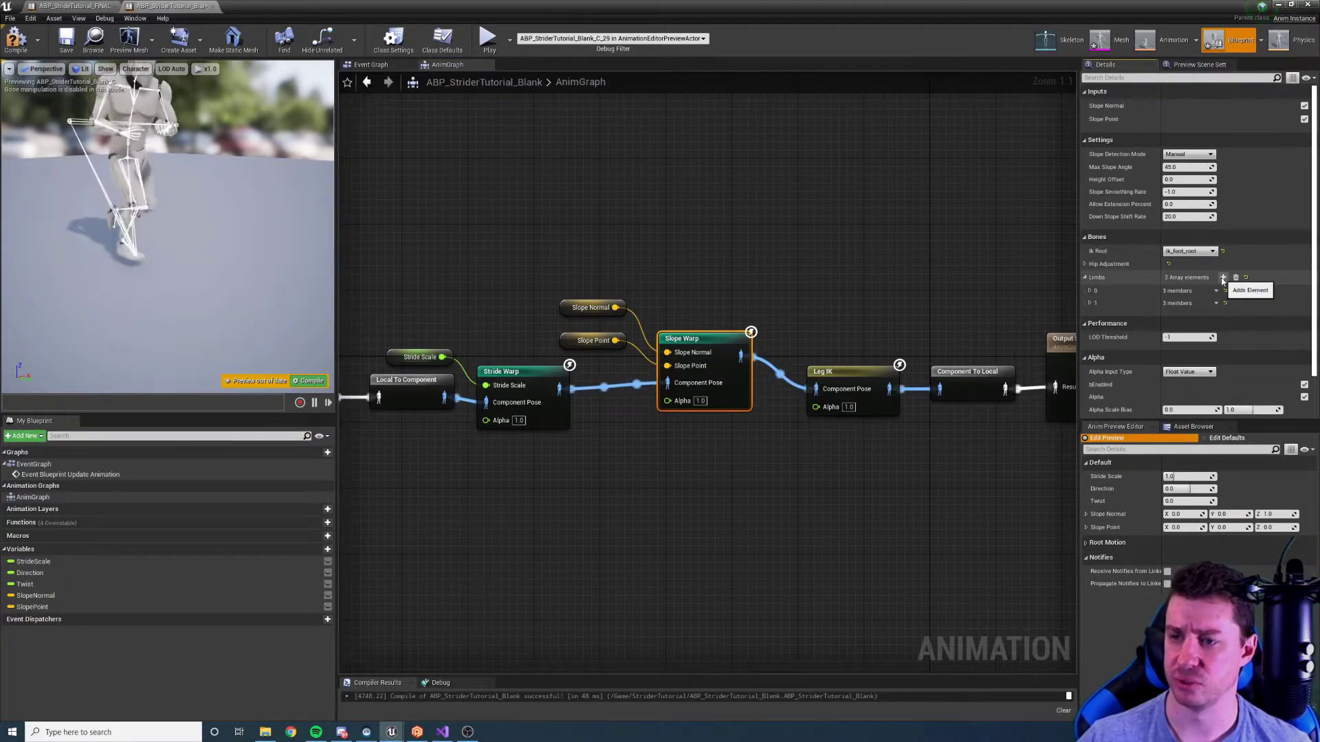
pyautogui.click(1091, 292)
pyautogui.click(1091, 343)
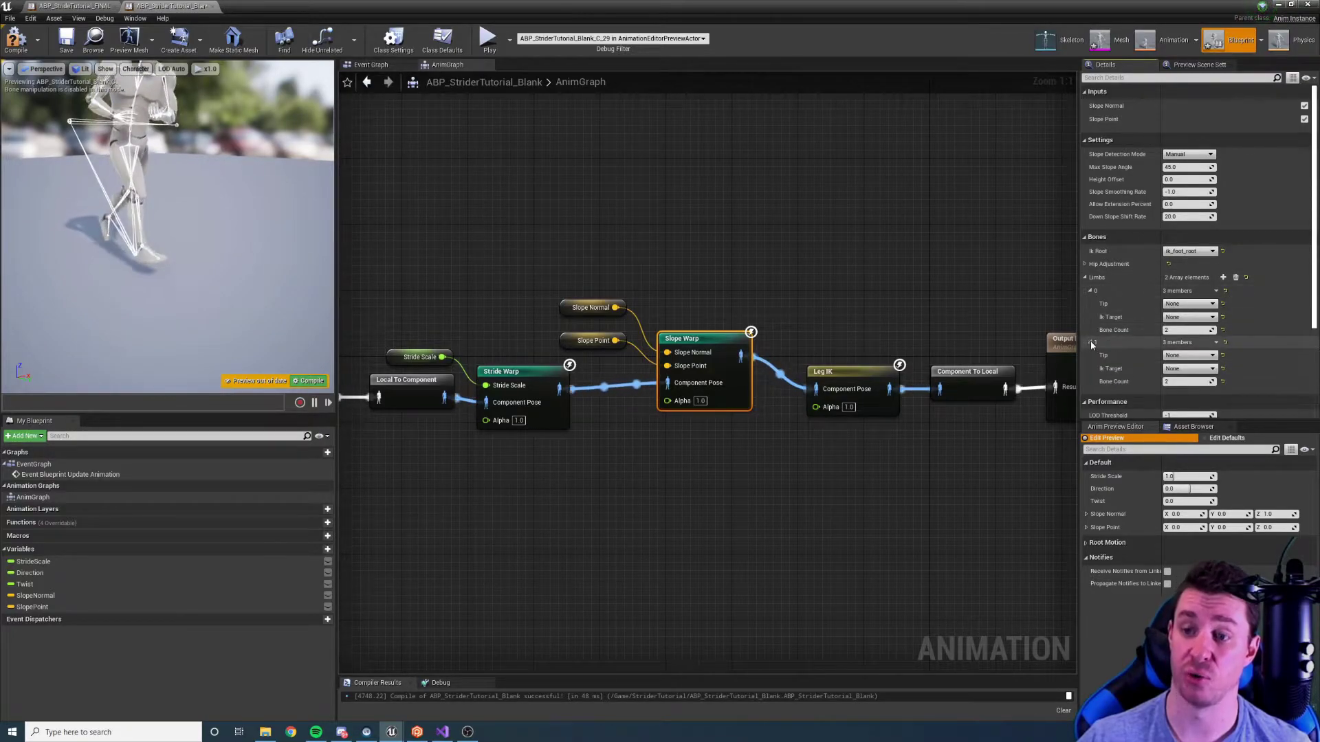
pyautogui.scroll(-1, 1113, 294)
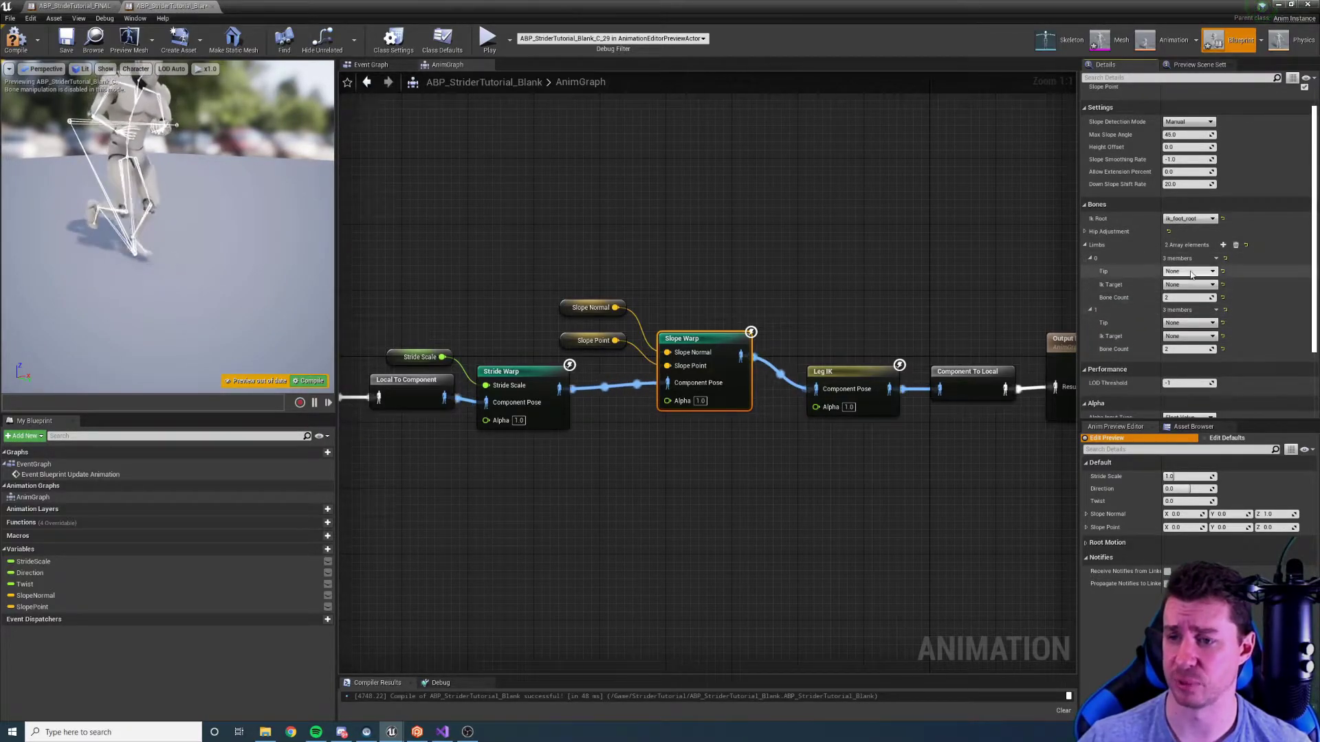
# Step: Set the first Slope Warp limb's tip bone to foot_l and its IK target to ik_foot_l
pyautogui.click(1190, 272)
pyautogui.write('foot')
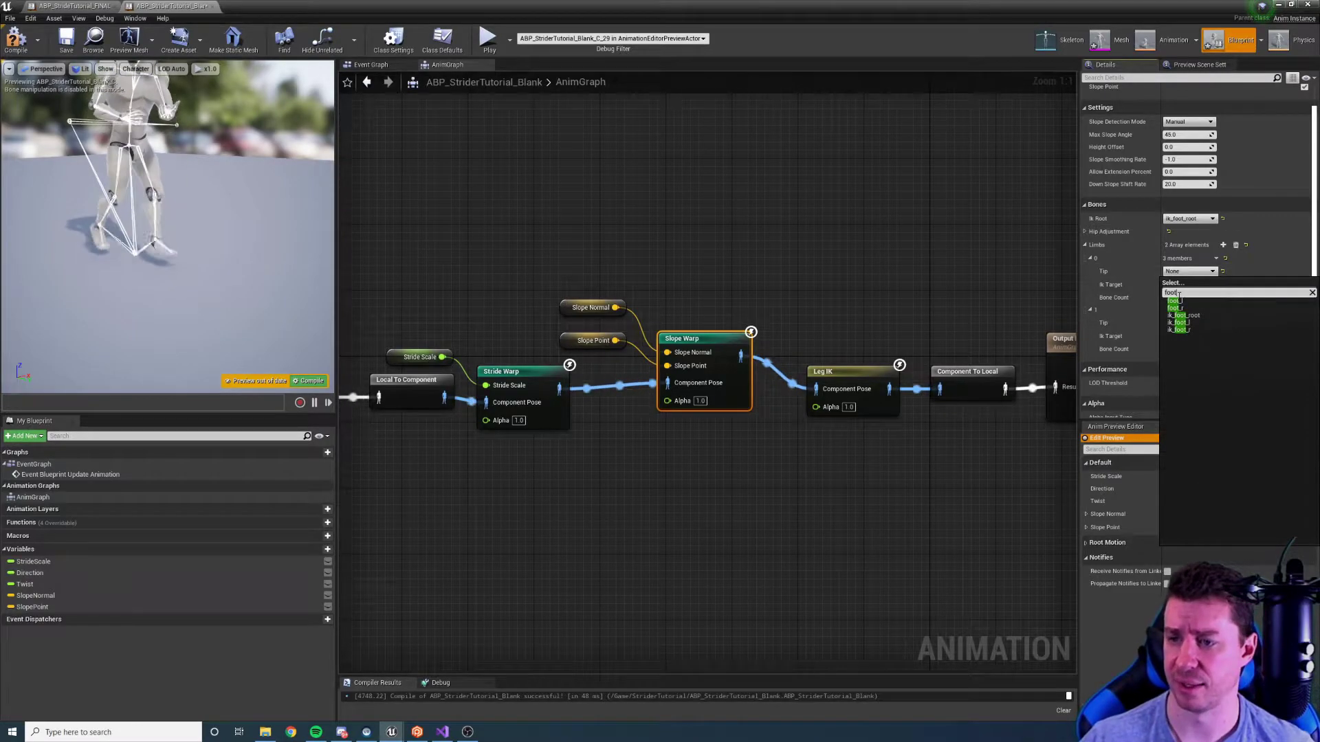
pyautogui.click(1179, 300)
pyautogui.click(1186, 285)
pyautogui.write('ik_foot')
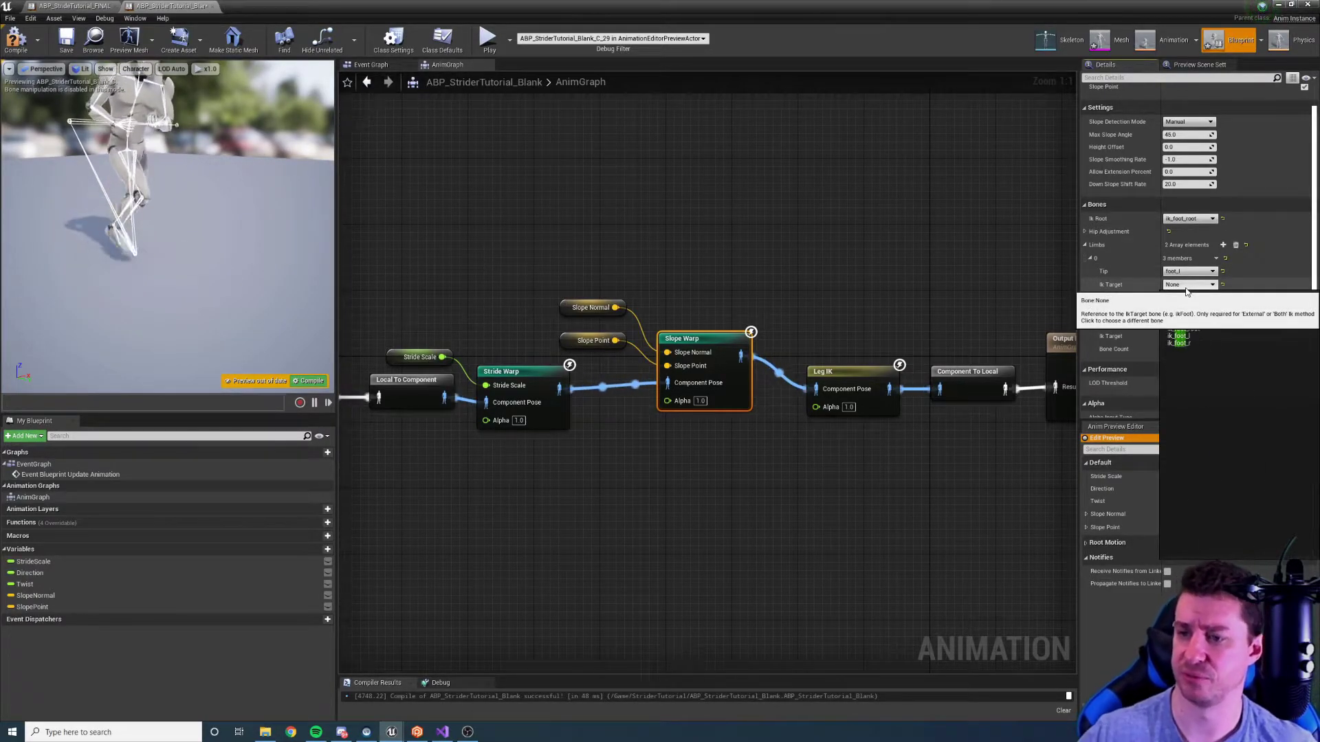
pyautogui.click(1181, 337)
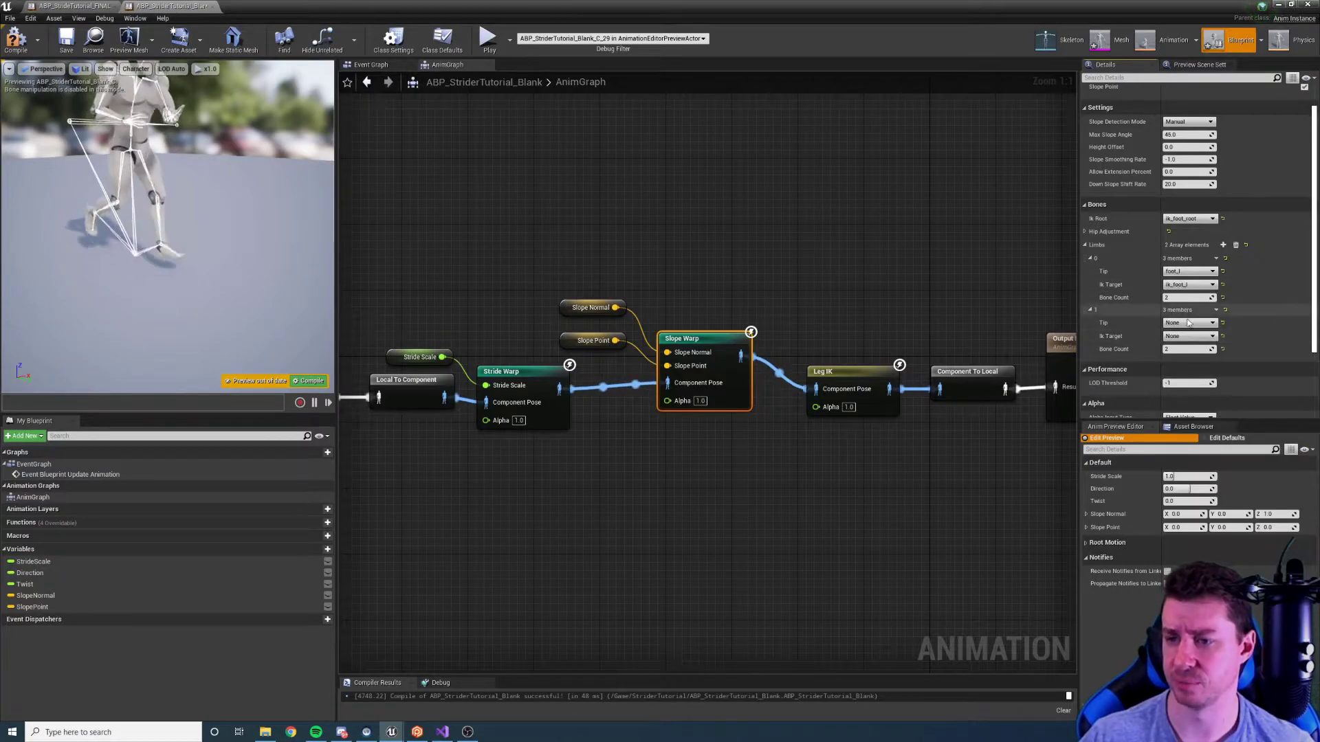
# Step: Set the second Slope Warp limb's tip to foot_r and its IK target to ik_foot_r, and compile the blueprint
pyautogui.click(1182, 323)
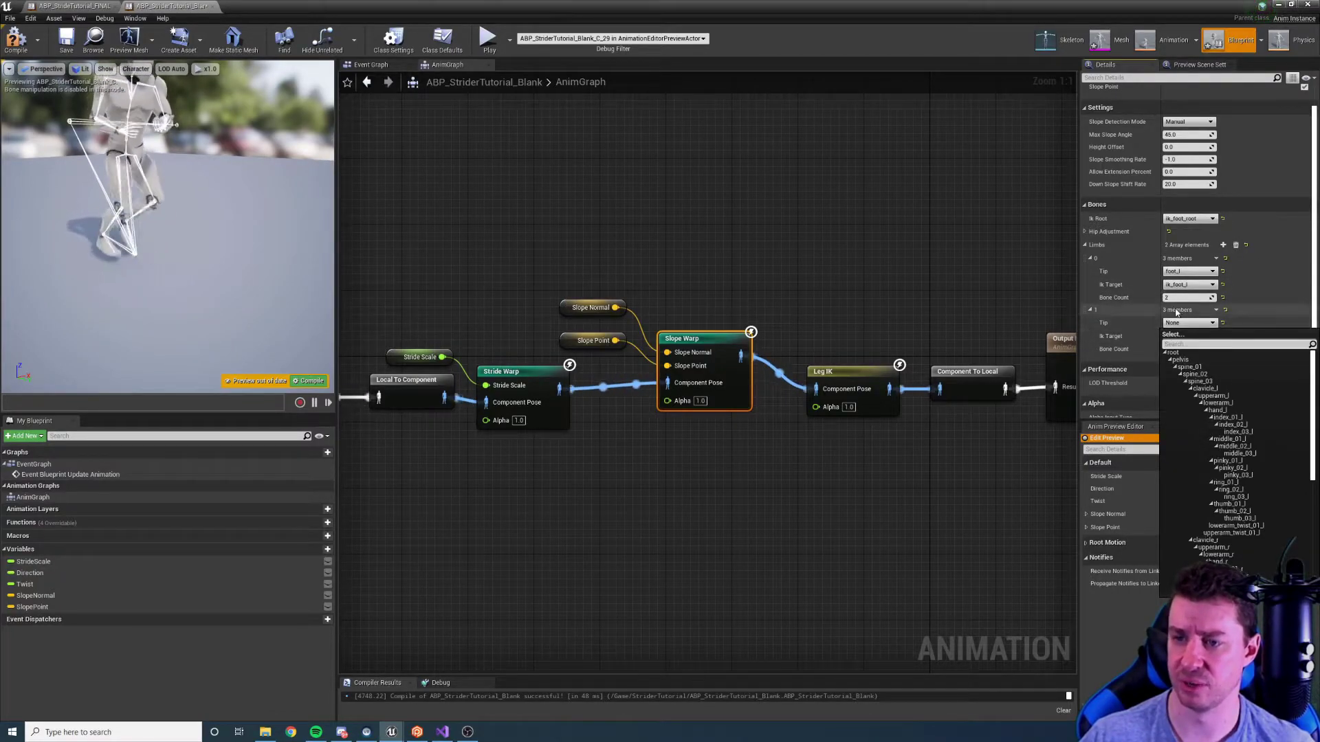
pyautogui.click(1184, 323)
pyautogui.click(1185, 323)
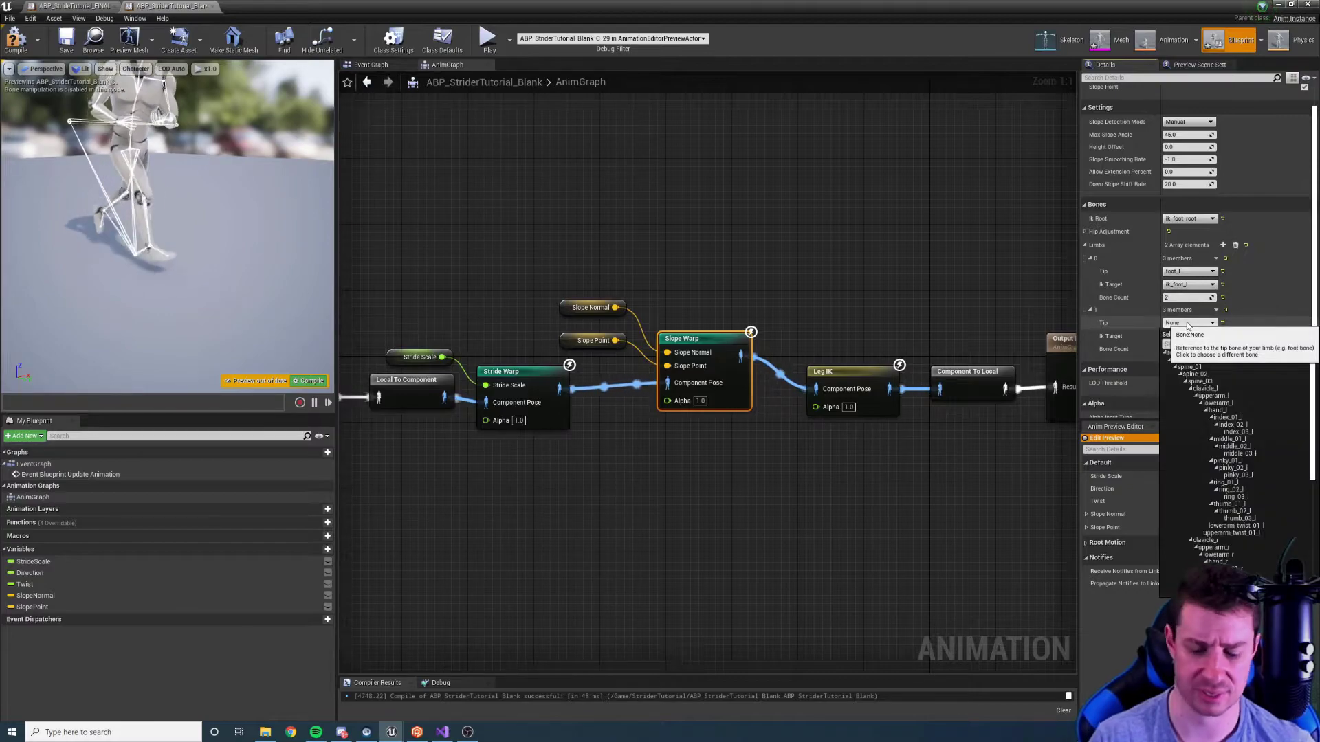
pyautogui.write('foot_')
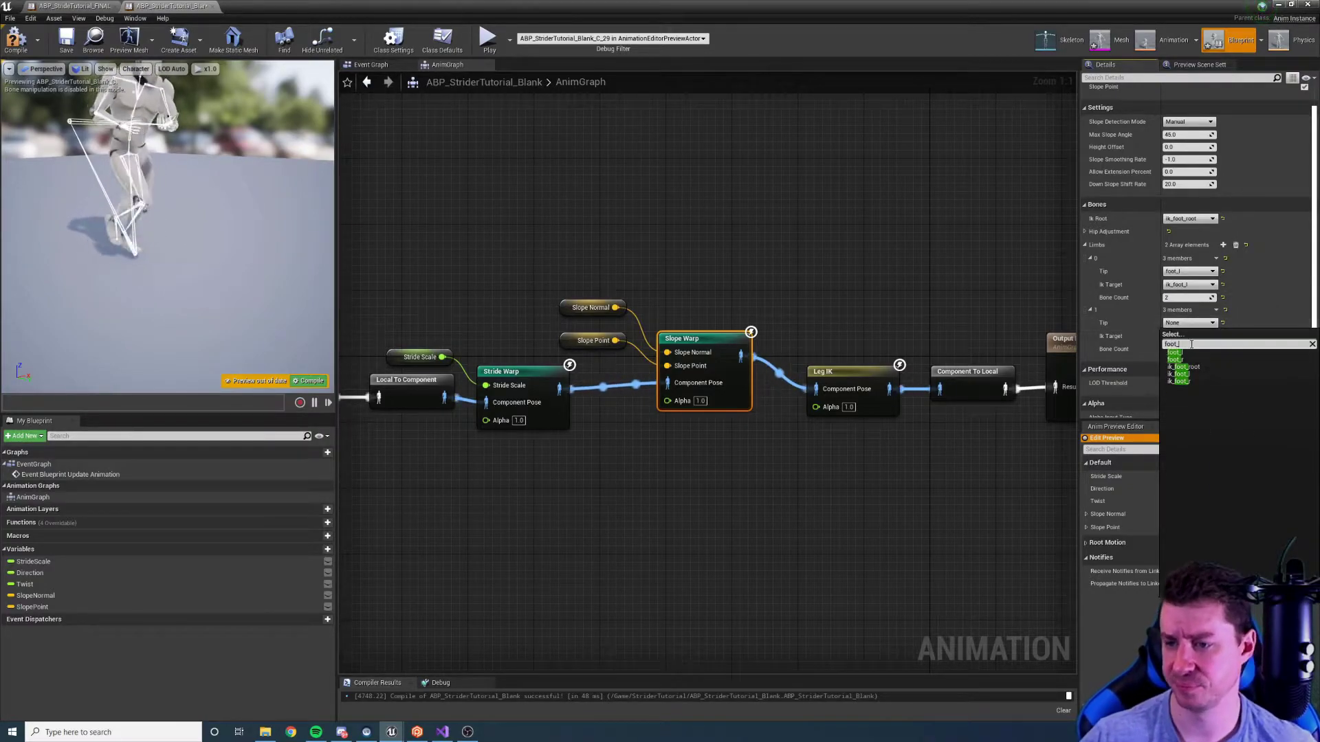
pyautogui.click(1181, 357)
pyautogui.click(1190, 337)
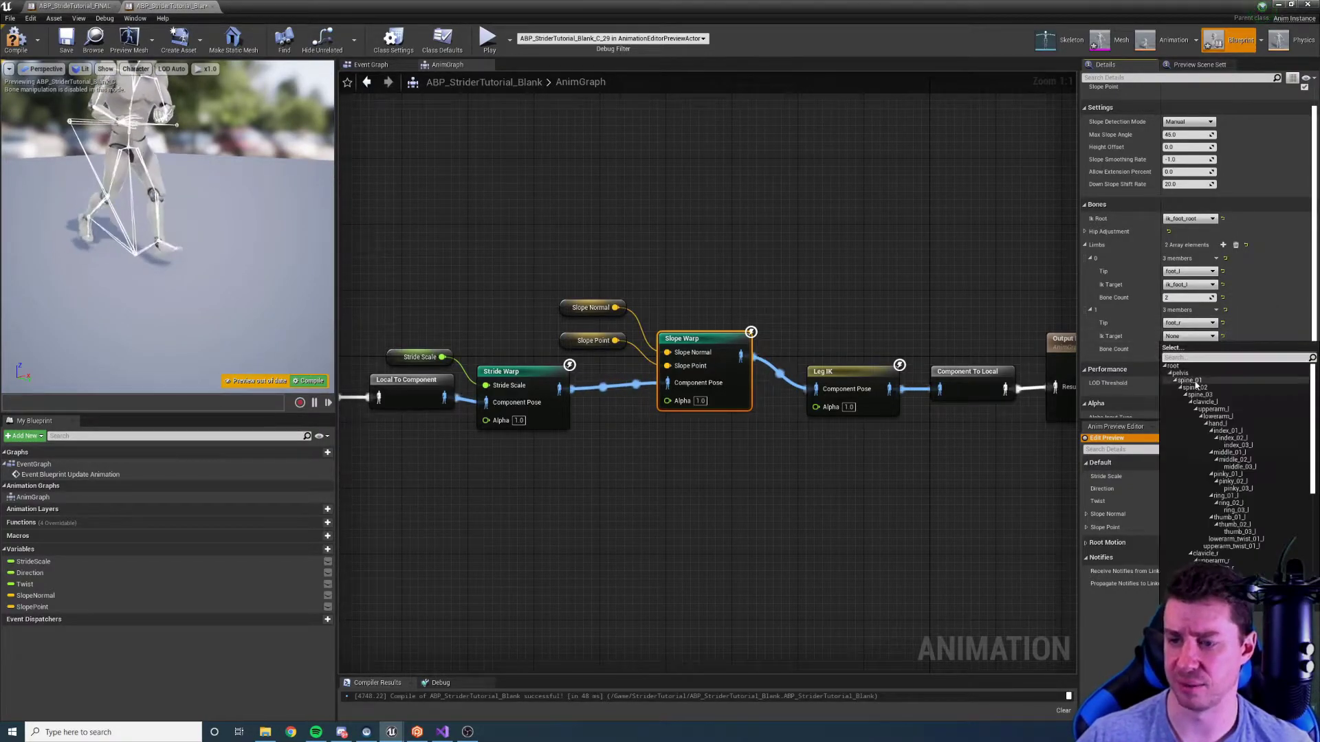
pyautogui.write('ik')
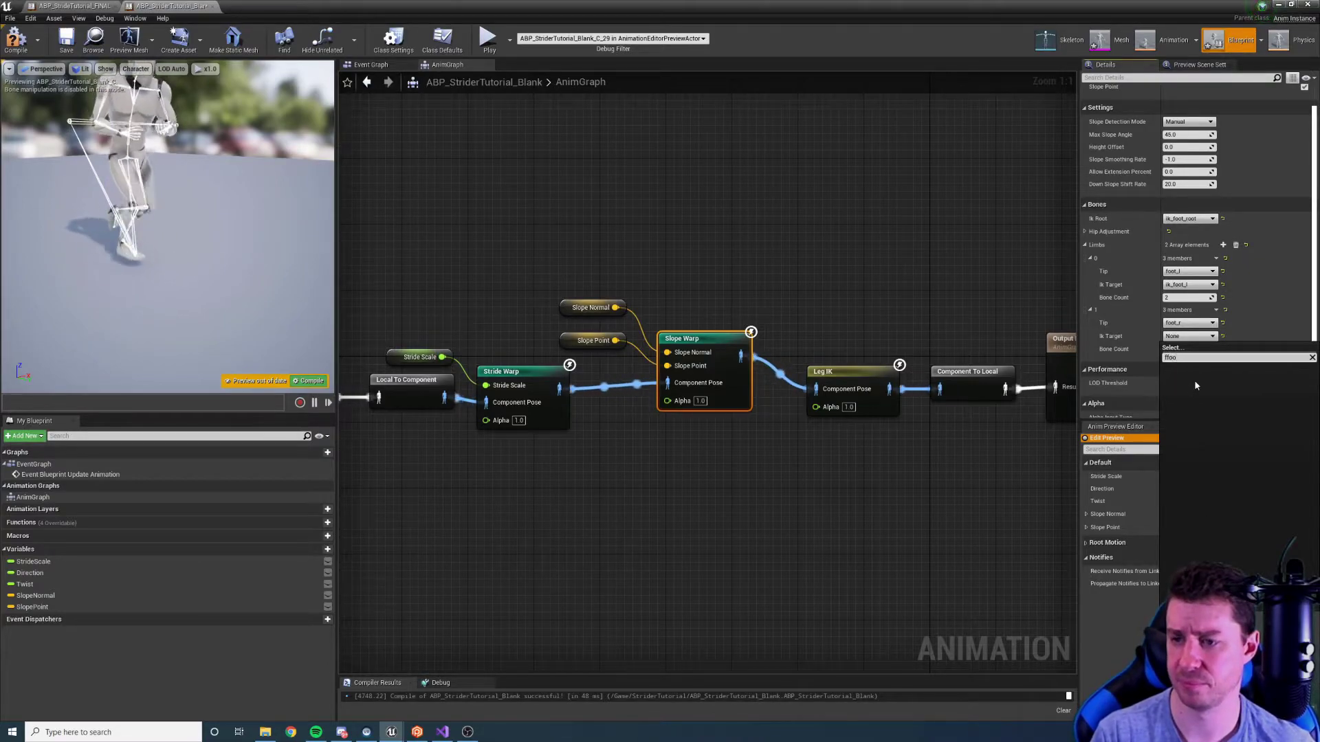
pyautogui.click(1184, 394)
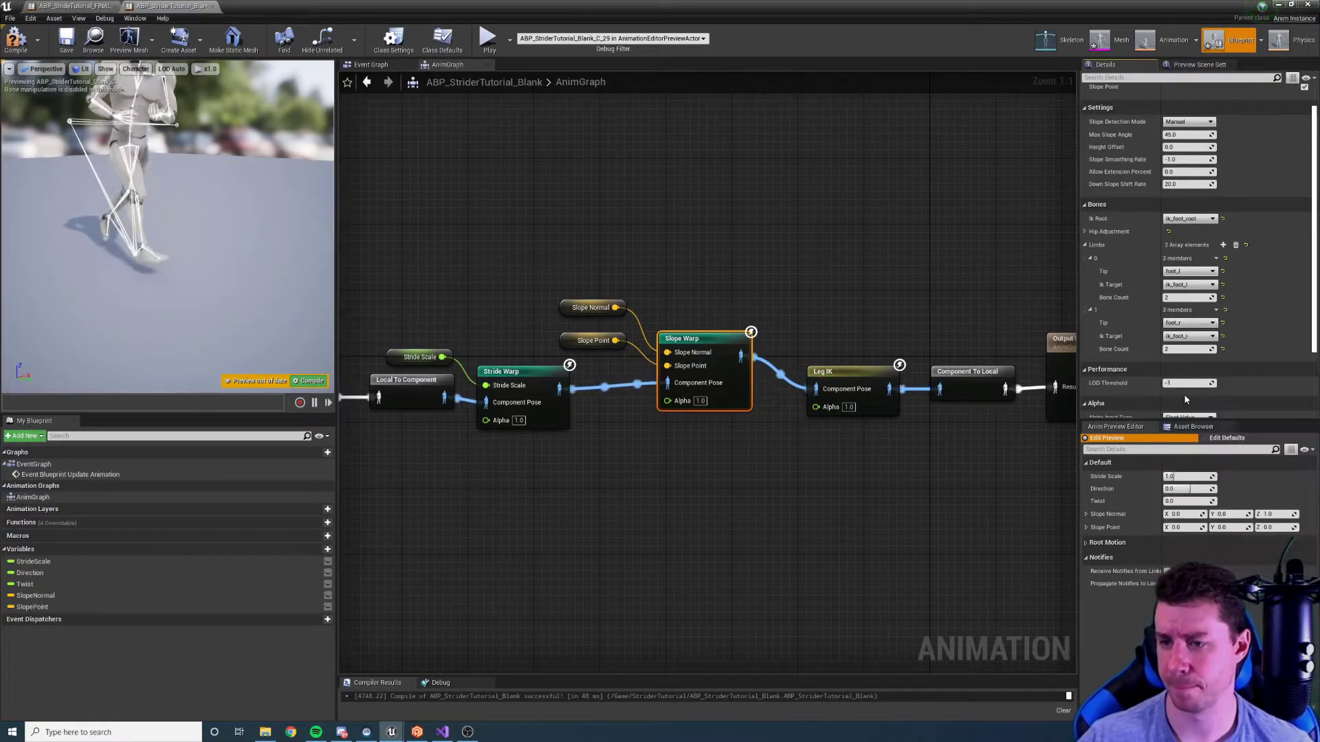
pyautogui.click(311, 381)
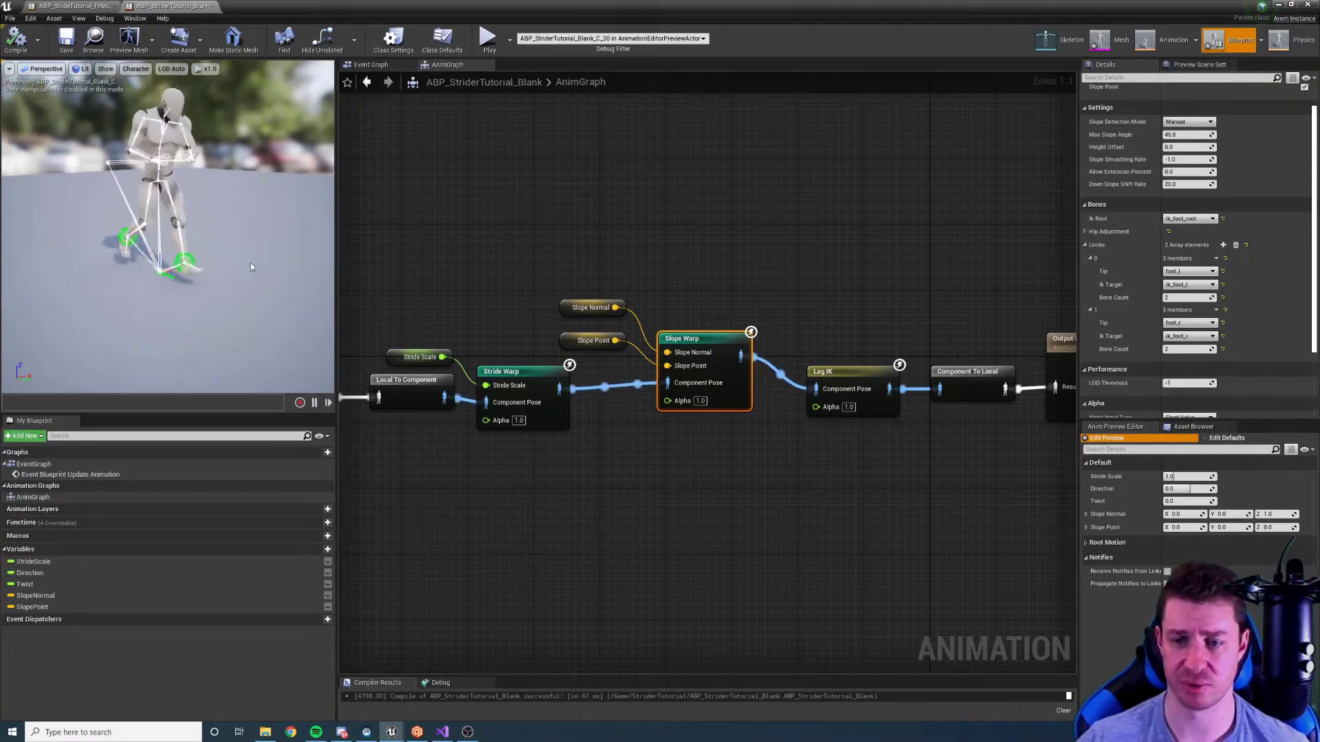
# Step: Raise the preview Slope Normal's Y value to tilt the slope, and set the preview floor height offset to -200
pyautogui.moveTo(711, 276); pyautogui.dragTo(794, 271, button='right')
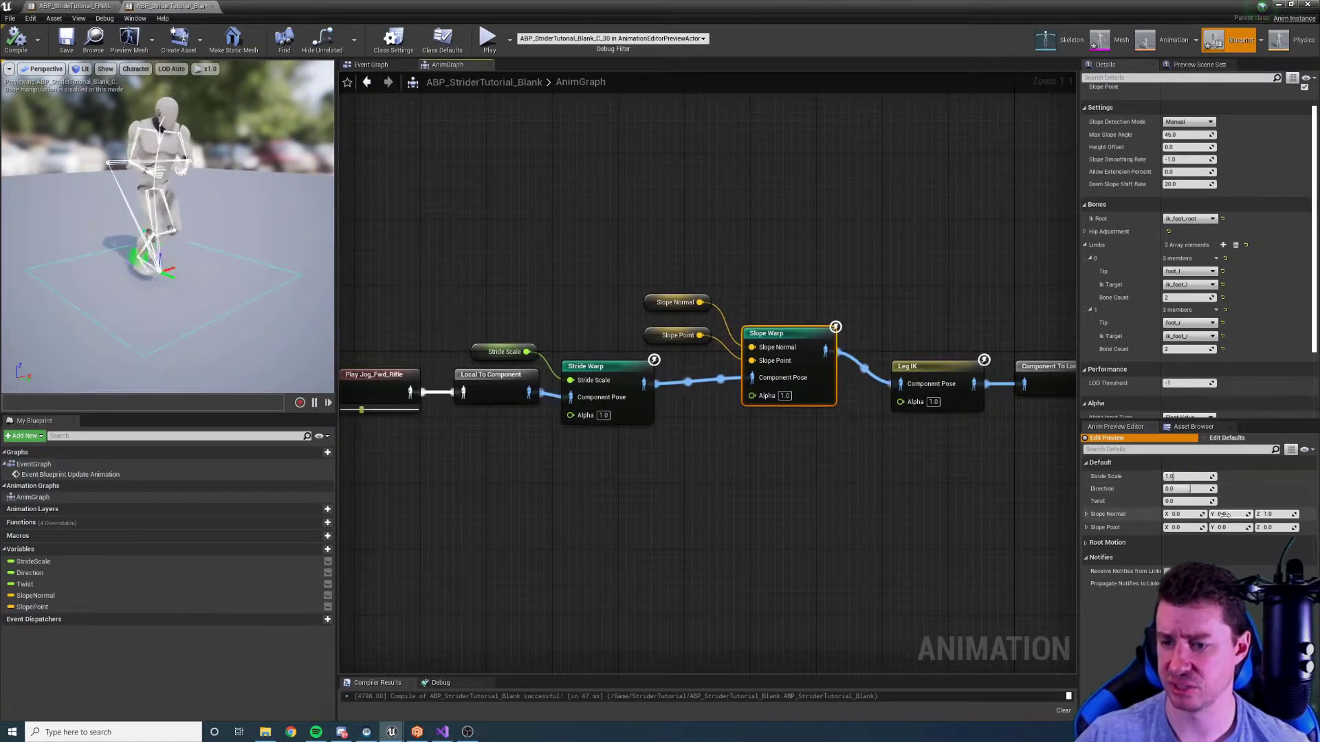
pyautogui.moveTo(1229, 514)
pyautogui.mouseDown()
pyautogui.moveTo(1241, 514)
pyautogui.moveTo(1208, 515)
pyautogui.moveTo(1238, 515)
pyautogui.mouseUp()
pyautogui.click(9, 69)
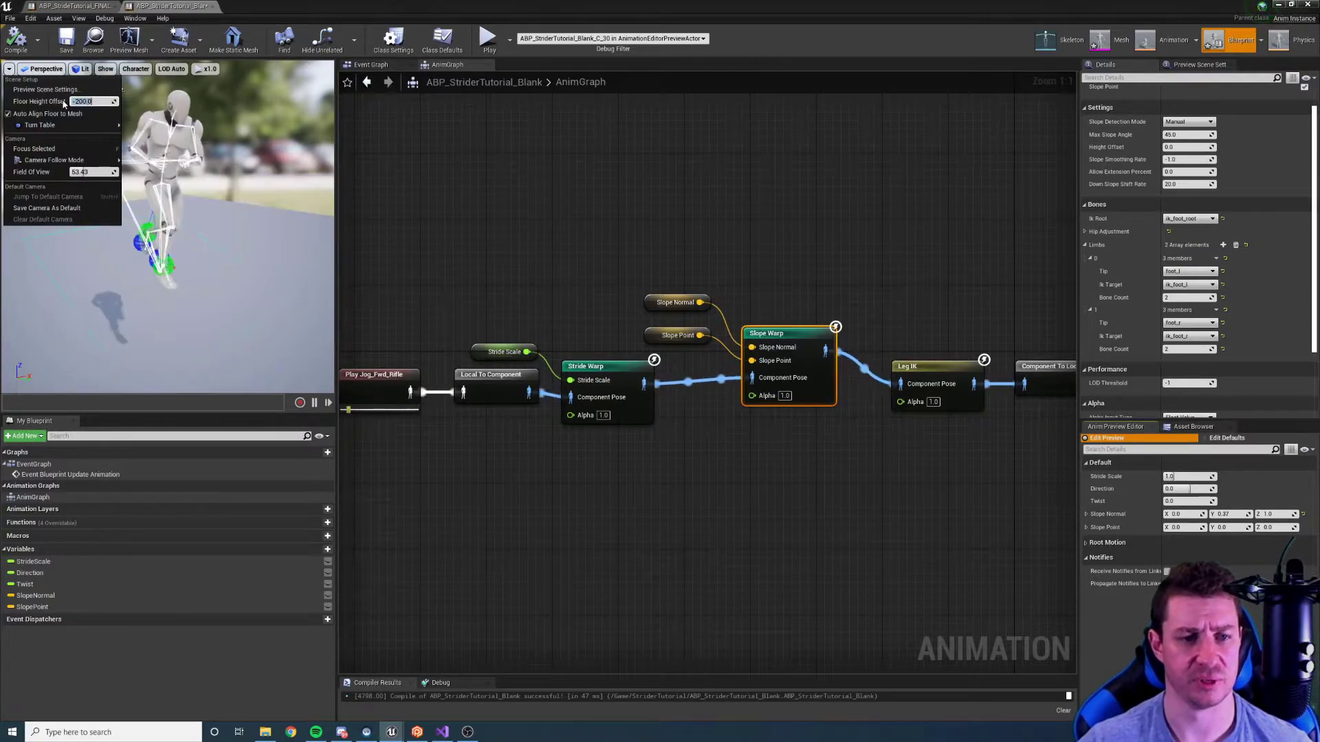
pyautogui.moveTo(69, 125)
pyautogui.moveTo(211, 186); pyautogui.dragTo(244, 207, button='right')
# Step: Turn off bone drawing for the character in the preview viewport
pyautogui.click(136, 68)
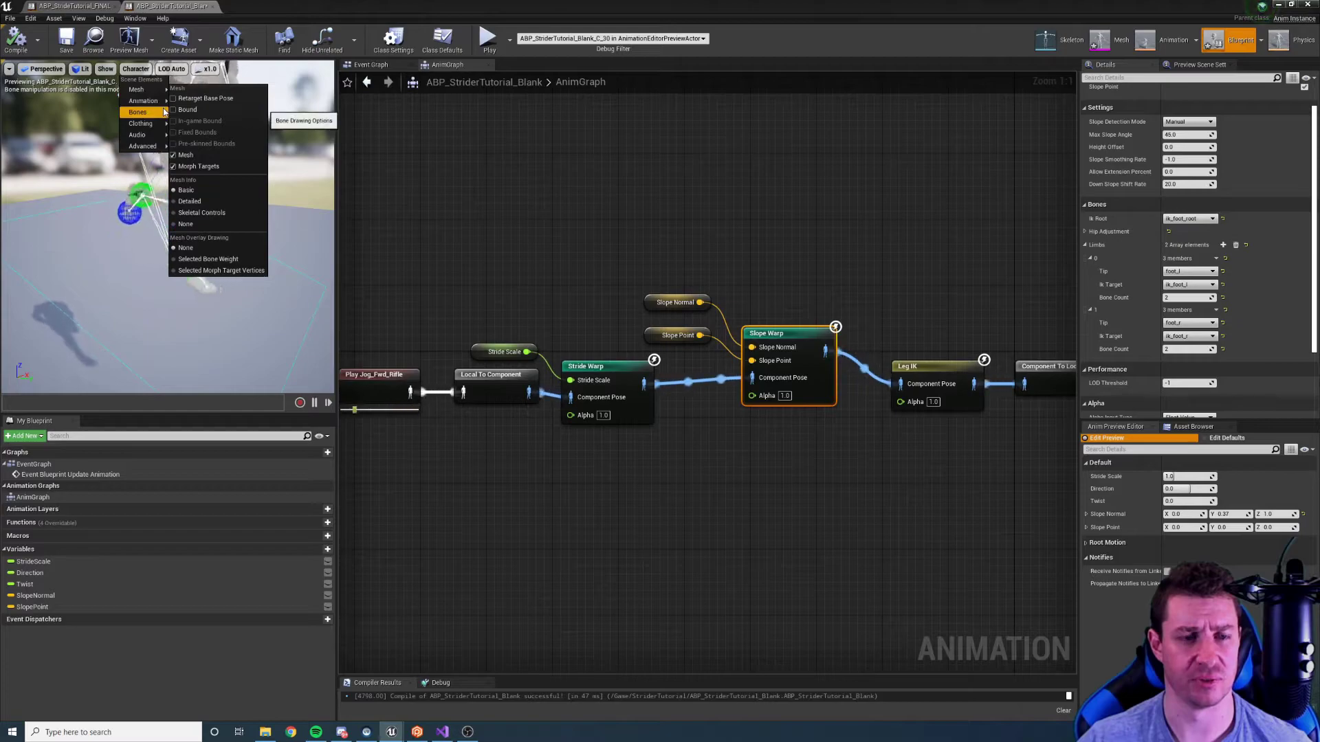
pyautogui.moveTo(141, 112)
pyautogui.click(185, 190)
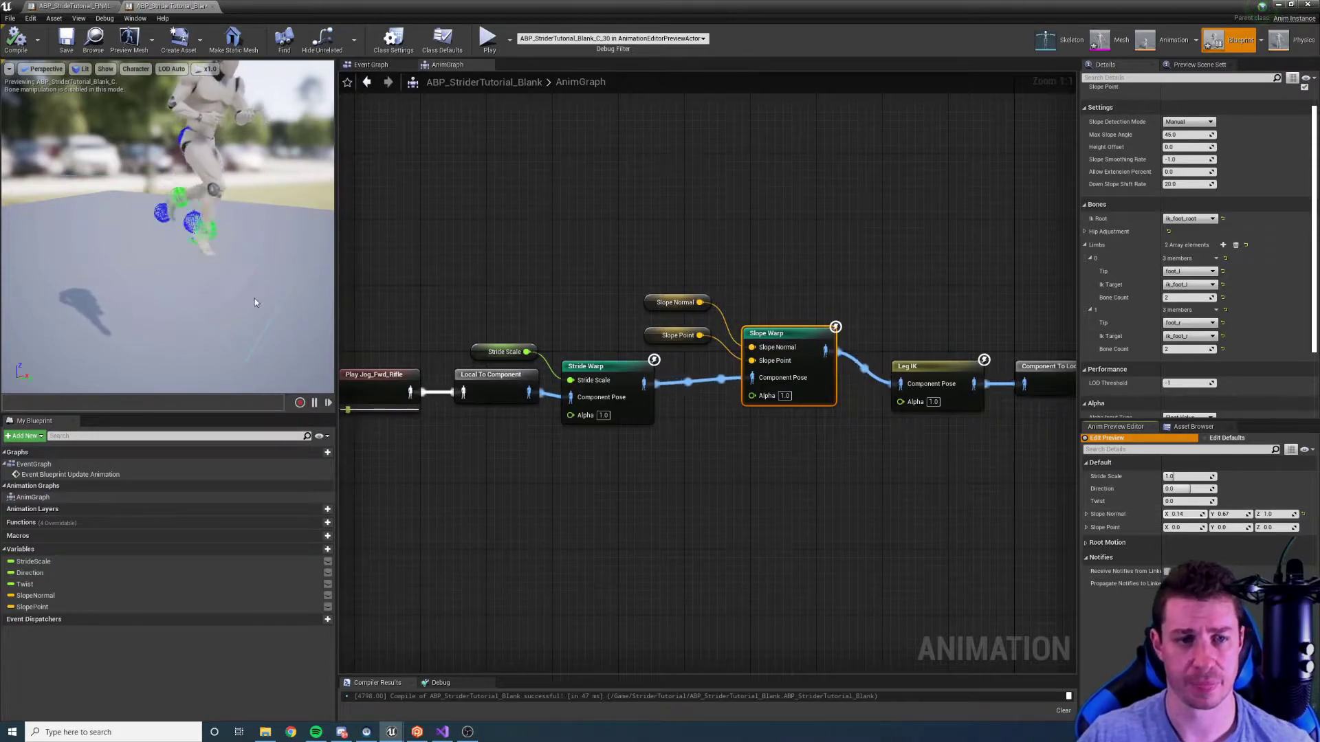
pyautogui.moveTo(228, 290); pyautogui.dragTo(213, 254, button='right')
# Step: Examine the warped hip and foot targets in Brush Wireframe view mode, and return the preview to Lit
pyautogui.click(106, 70)
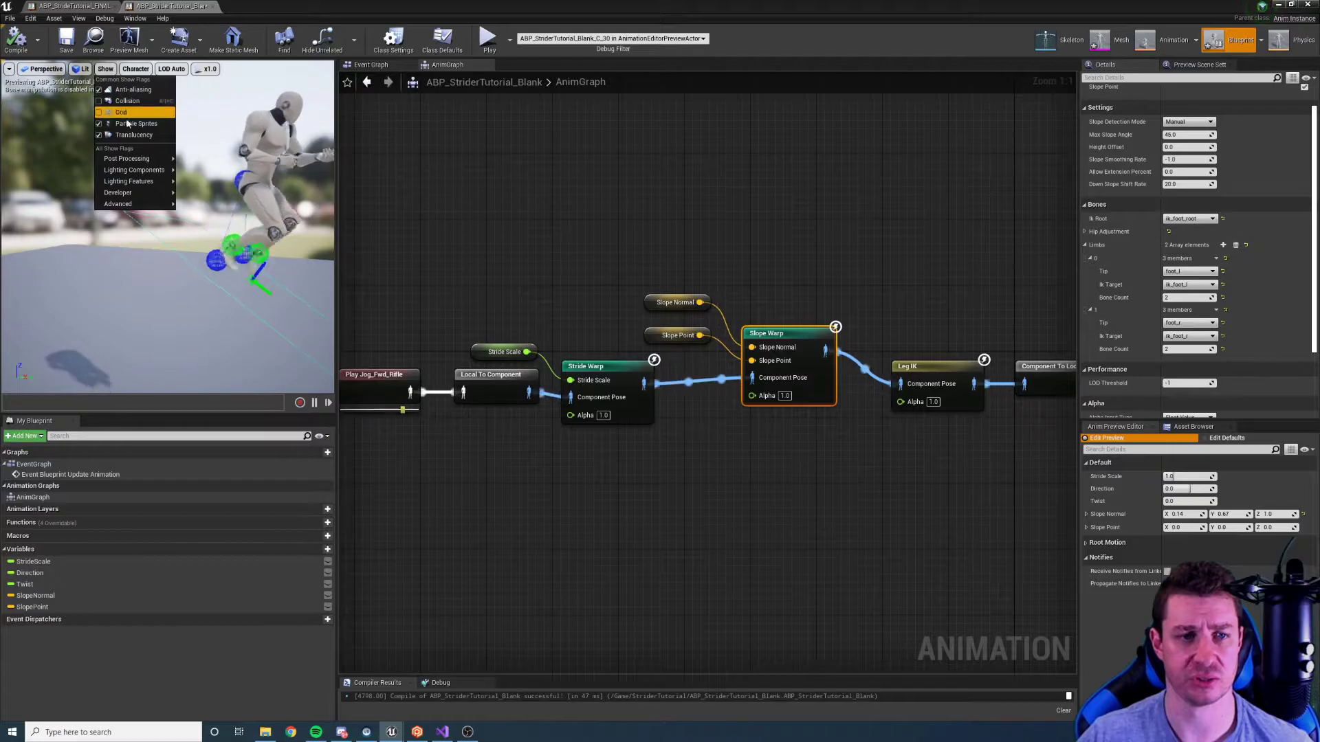
pyautogui.click(81, 70)
pyautogui.click(101, 113)
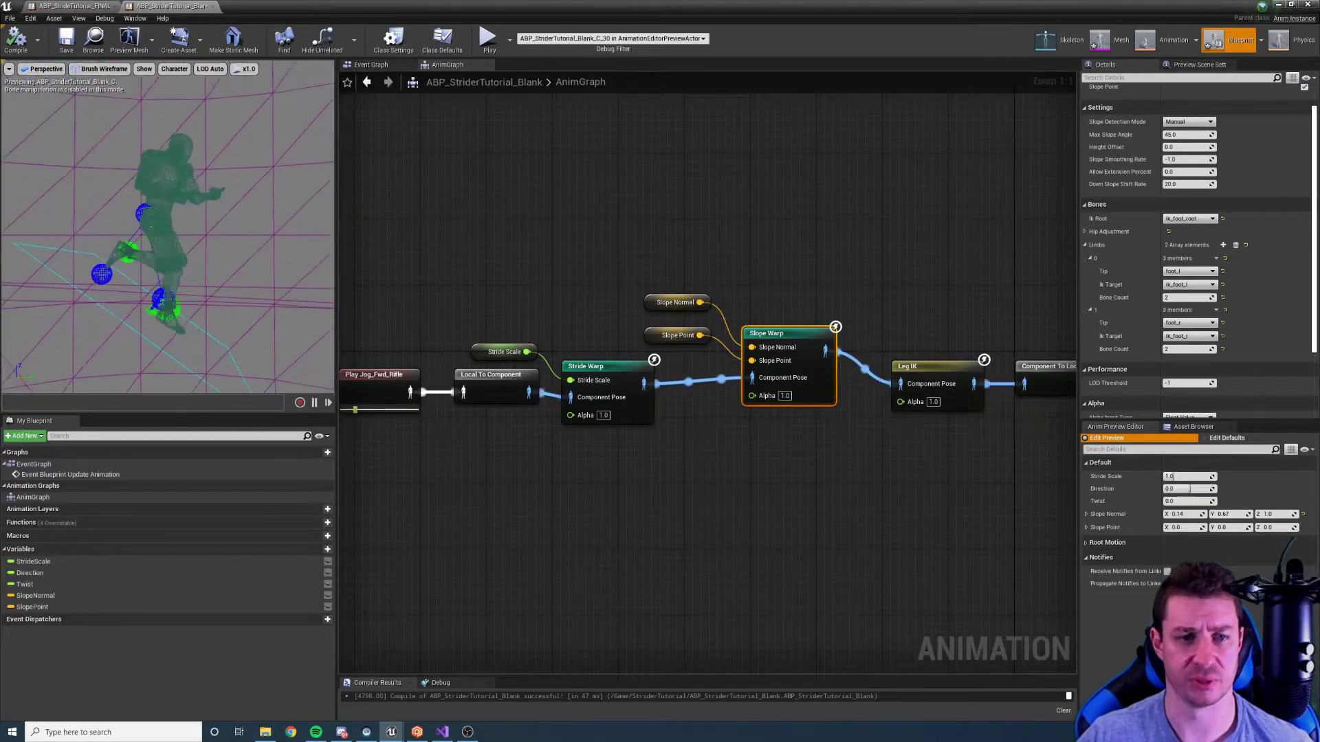
pyautogui.scroll(6, 253, 199)
pyautogui.scroll(-3, 254, 198)
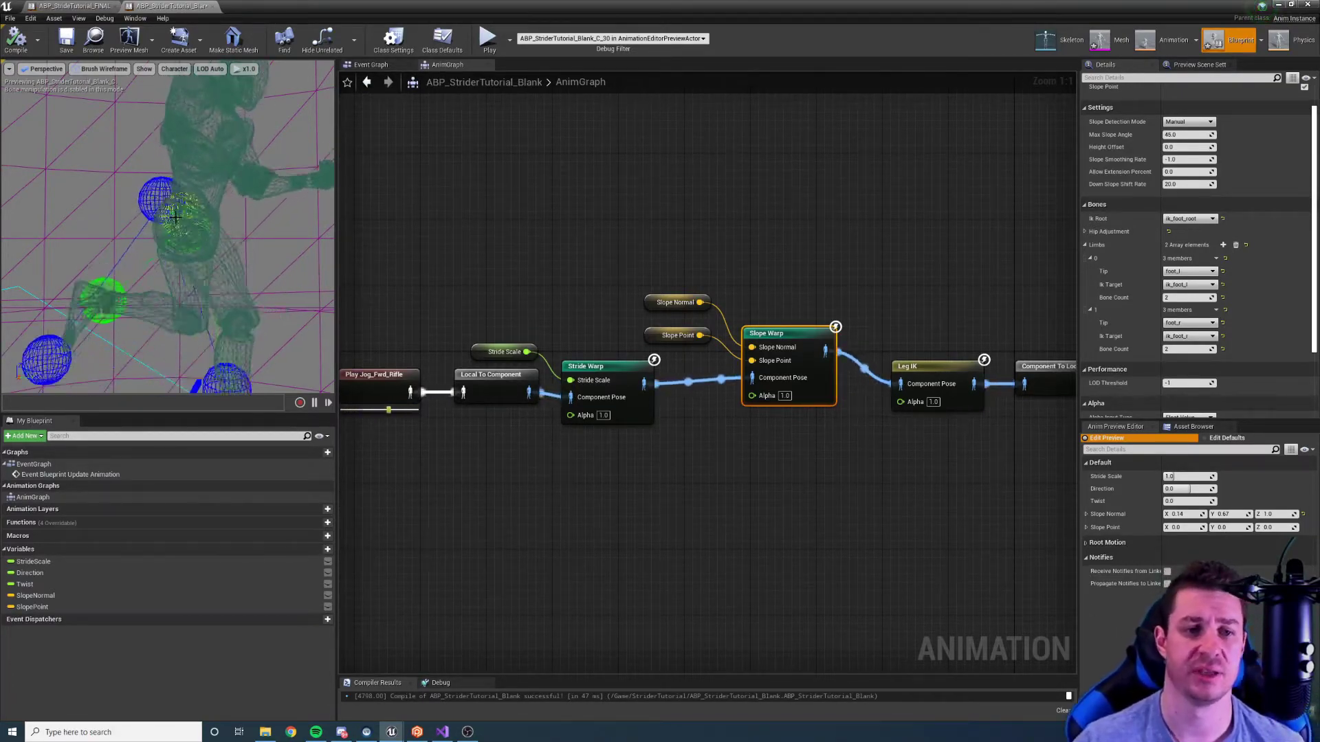
pyautogui.scroll(-3, 163, 202)
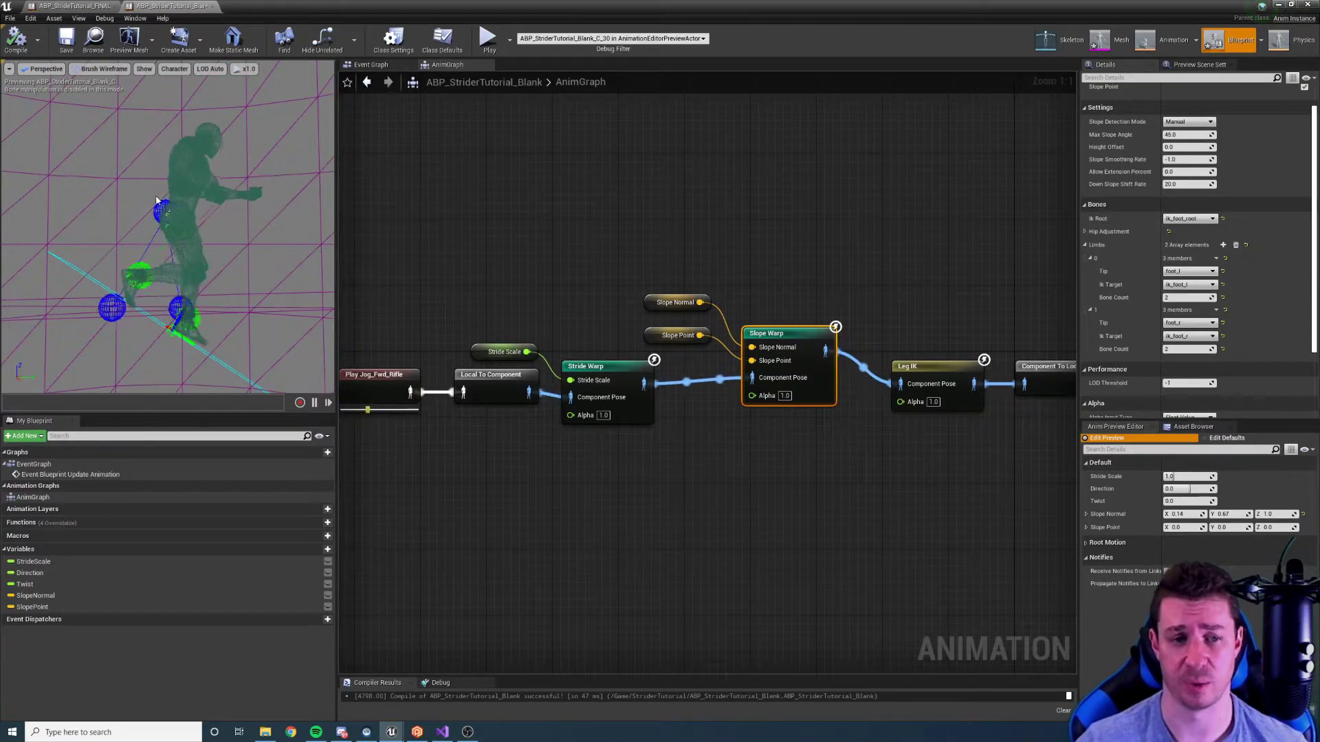
pyautogui.click(101, 69)
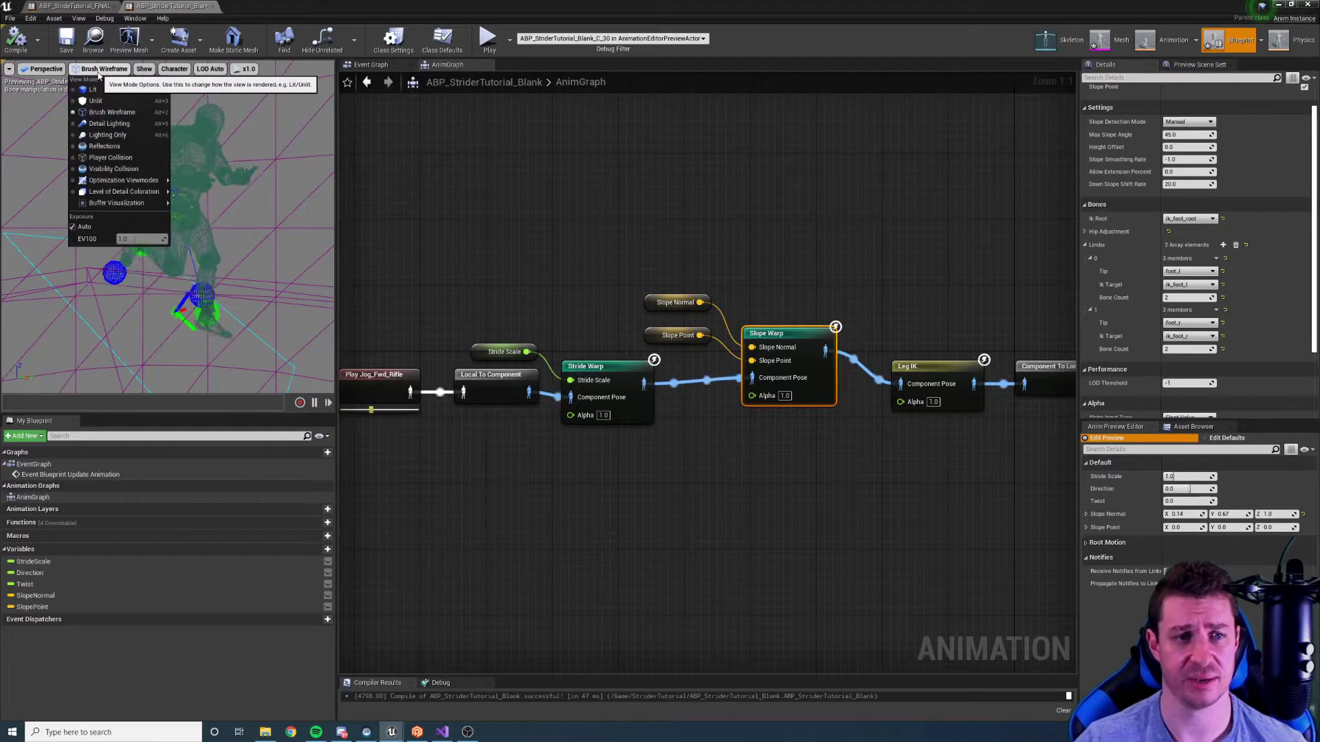
pyautogui.click(92, 89)
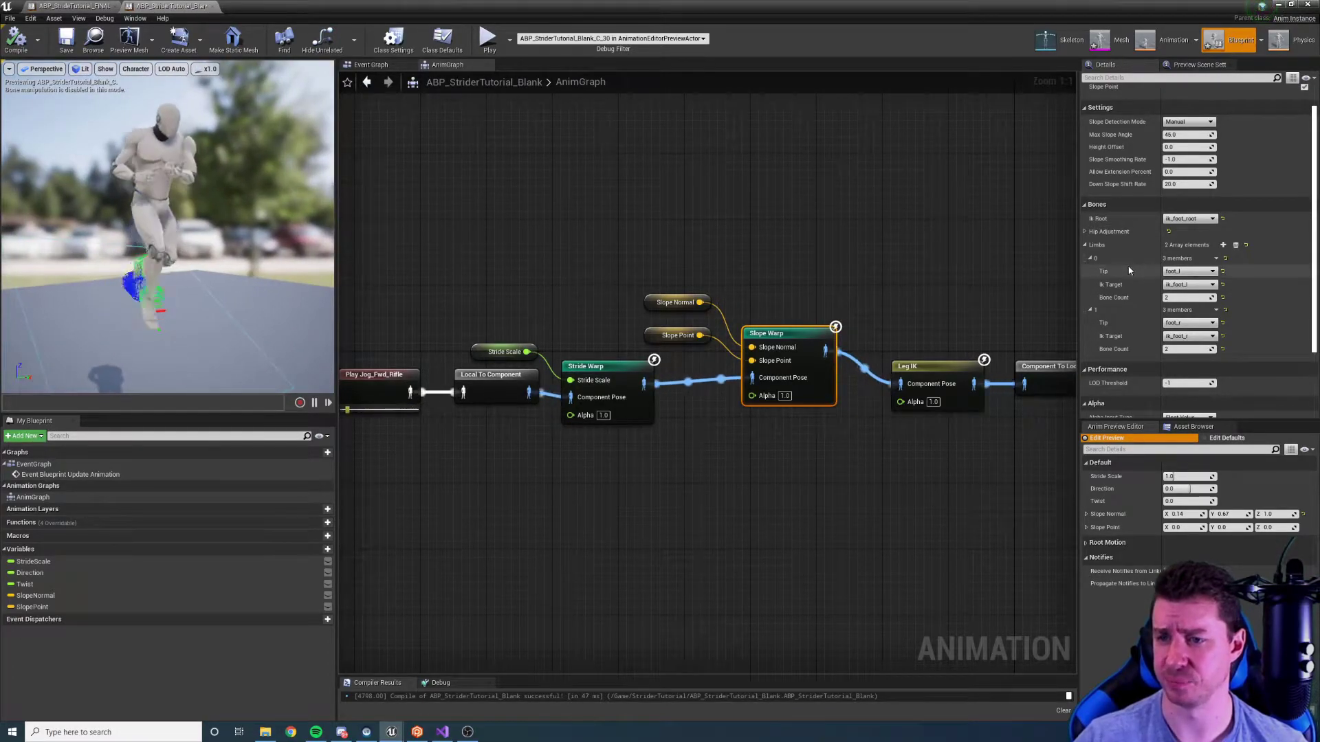
# Step: Set the Slope Warp's Down Slope Shift Rate to 100, compile, and tilt the preview slope with a Slope Normal Y of 0.44
pyautogui.scroll(-2, 1128, 267)
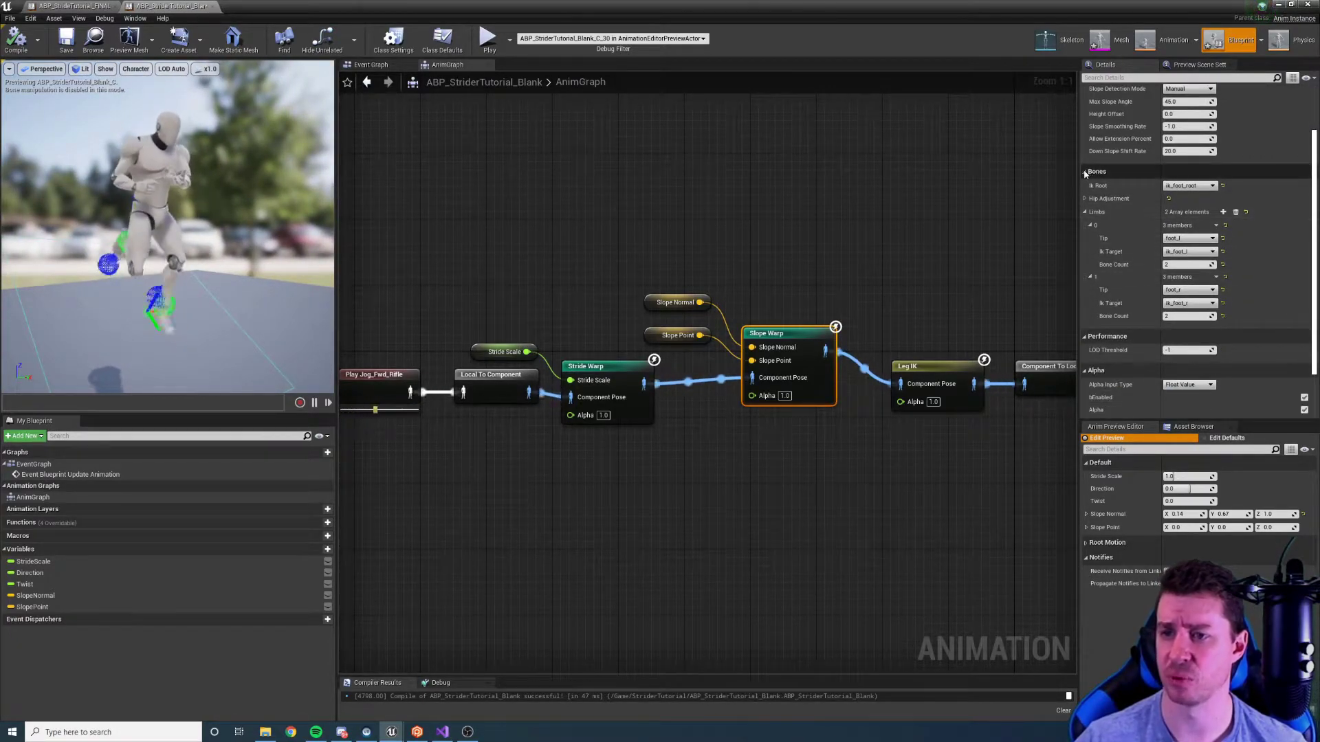
pyautogui.click(1084, 172)
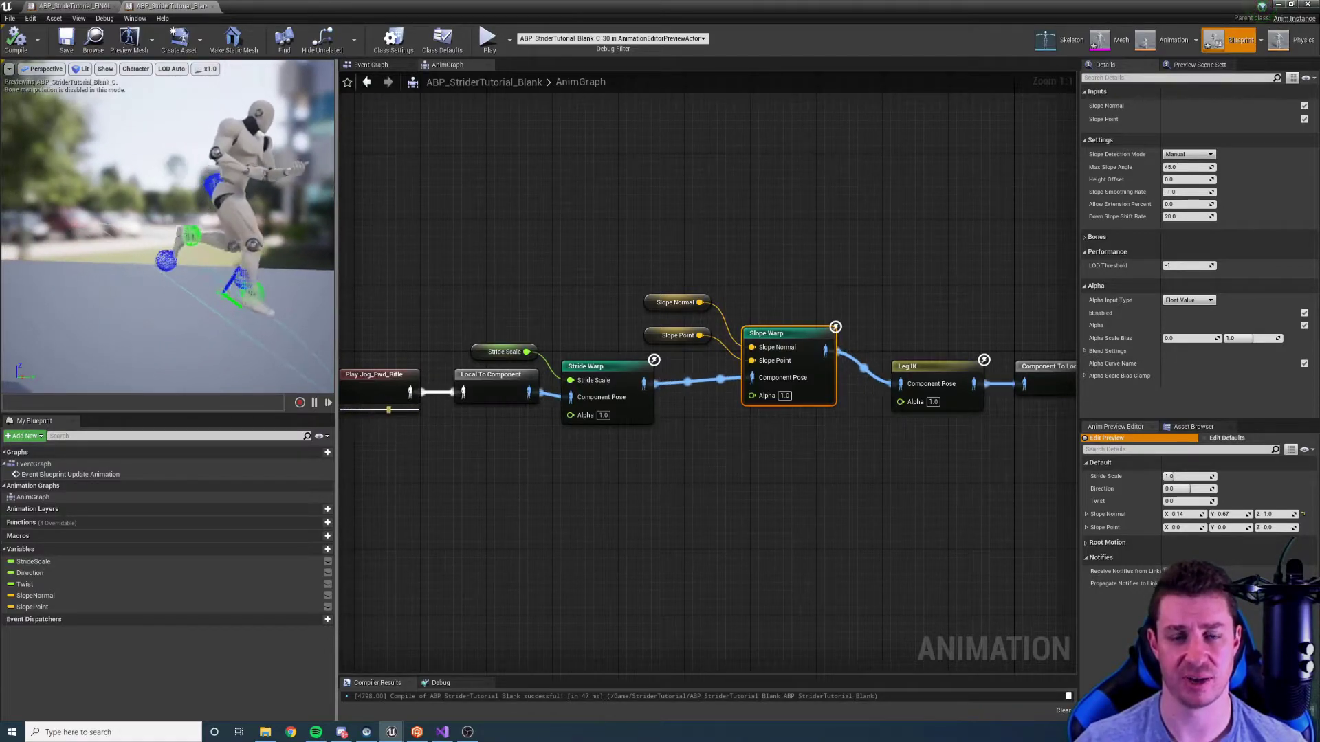
pyautogui.click(1182, 218)
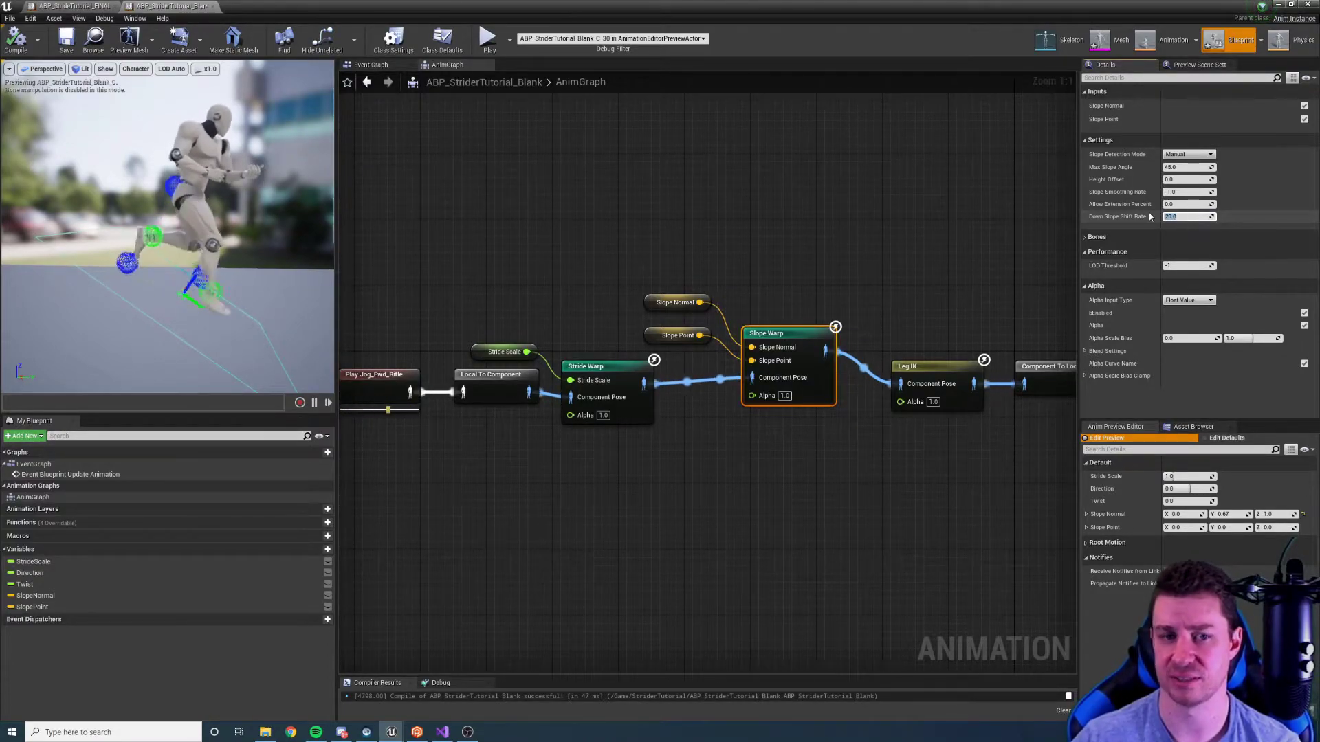
pyautogui.write('100')
pyautogui.click(309, 382)
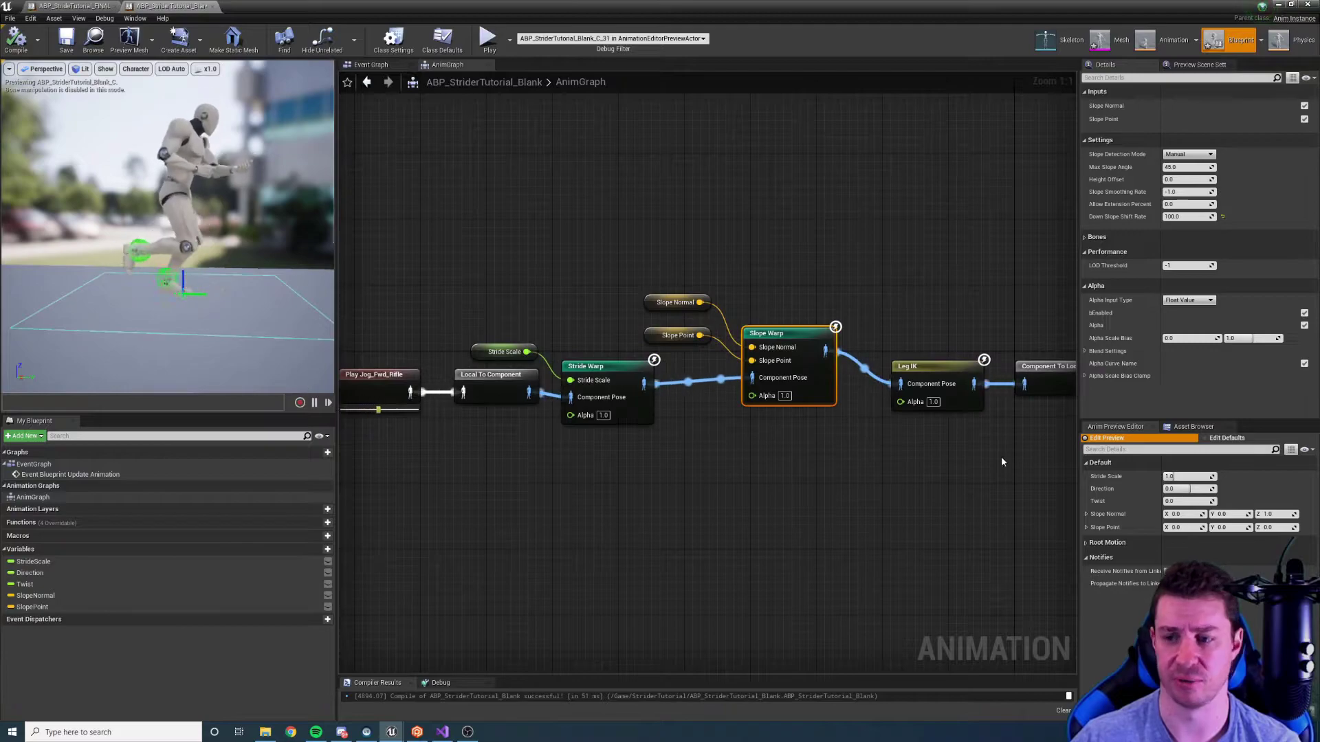
pyautogui.moveTo(1227, 515); pyautogui.dragTo(1258, 514)
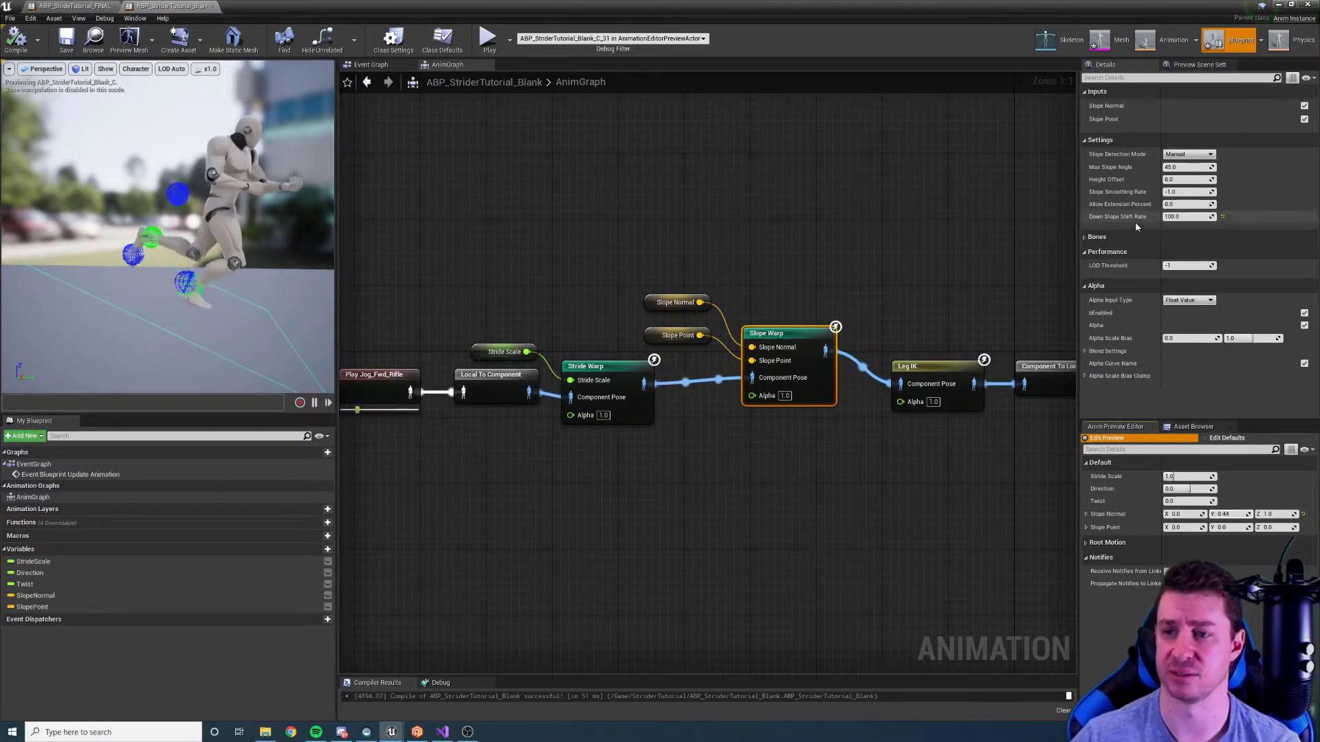
# Step: Try to set the Slope Warp's Down Slope Shift Rate to -200
pyautogui.click(1183, 217)
pyautogui.write('-200')
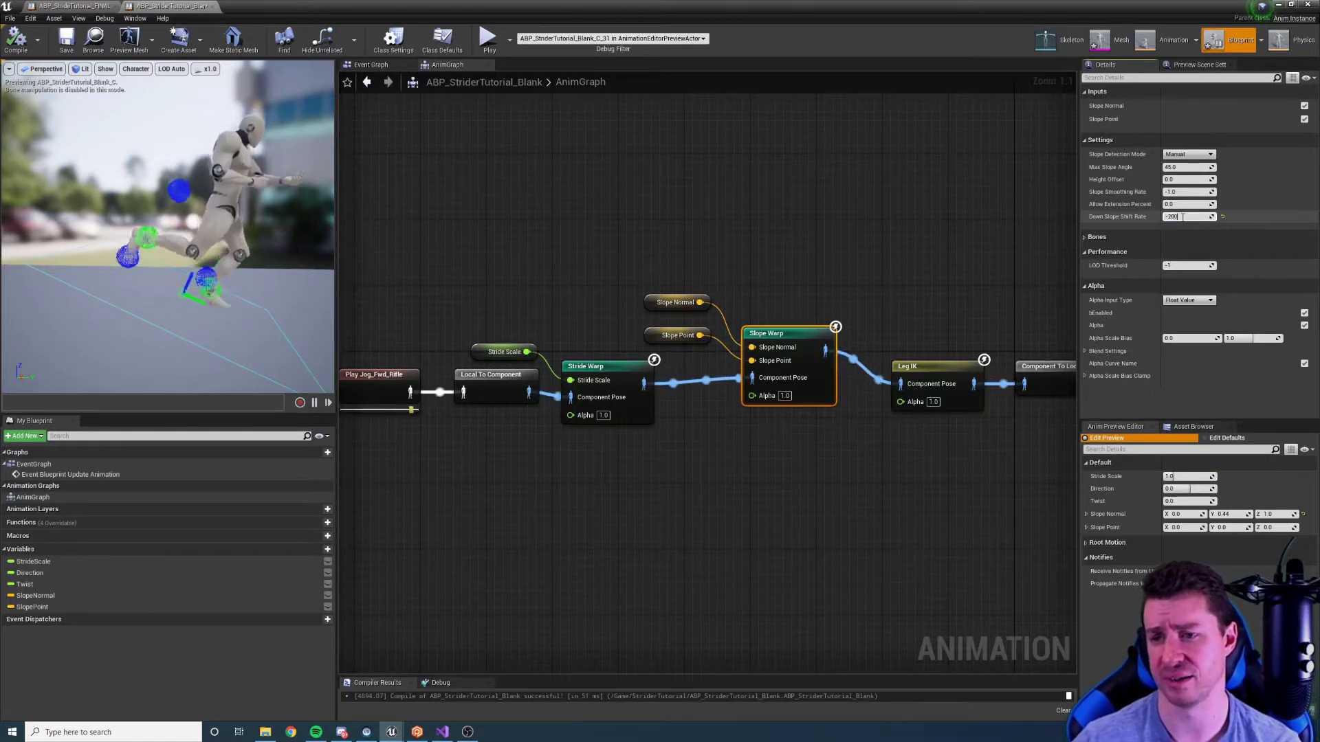
pyautogui.press('Return')
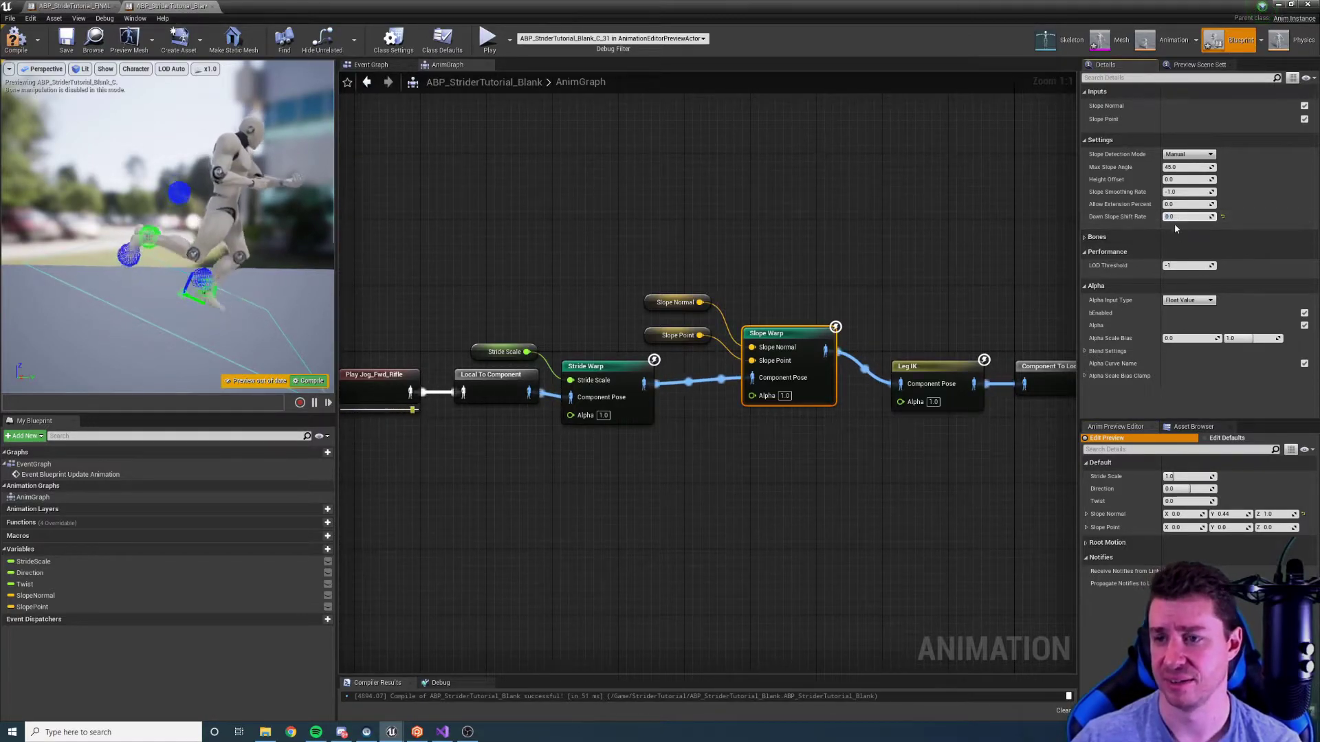
# Step: Set the Slope Warp's Down Slope Shift Rate to 20, compile, and tilt the preview slope with a Slope Normal Y of about 0.63
pyautogui.moveTo(1178, 216); pyautogui.dragTo(1190, 216)
pyautogui.click(1178, 217)
pyautogui.write('20')
pyautogui.press('Return')
pyautogui.click(310, 381)
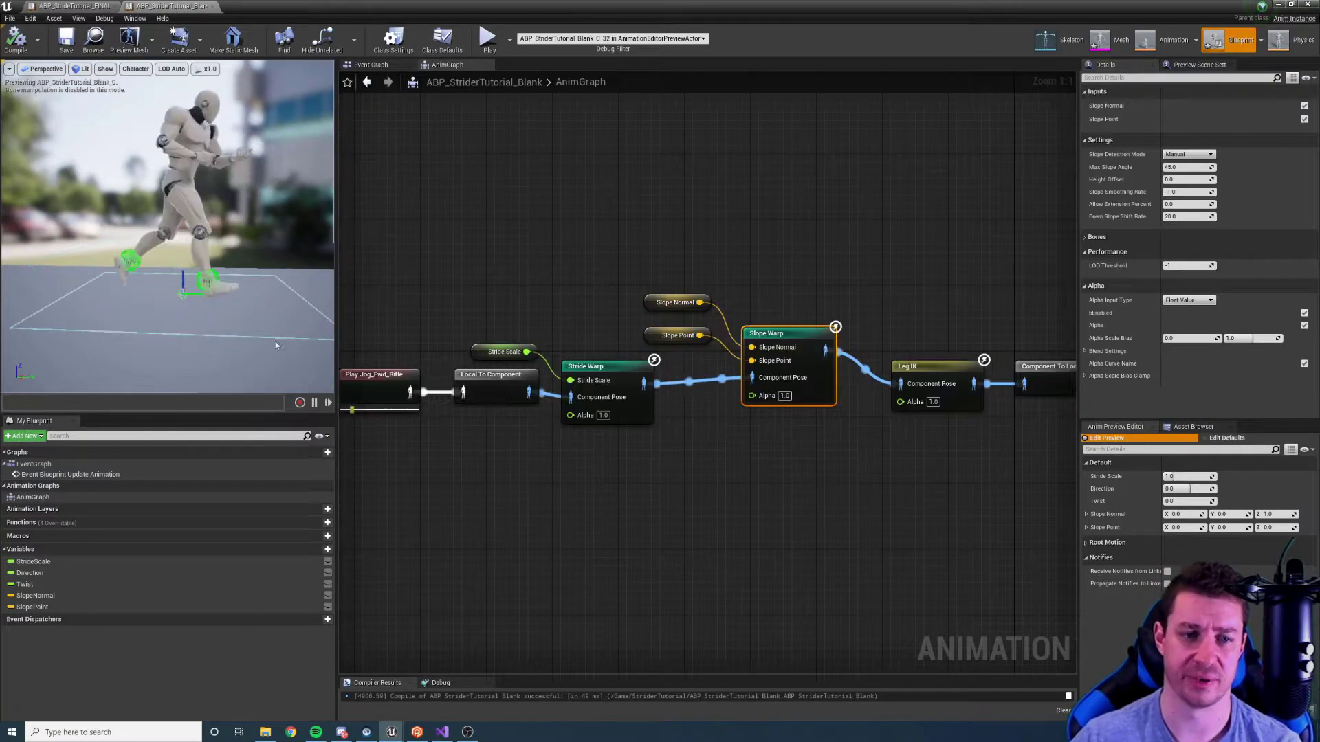
pyautogui.moveTo(1231, 514); pyautogui.dragTo(1259, 514)
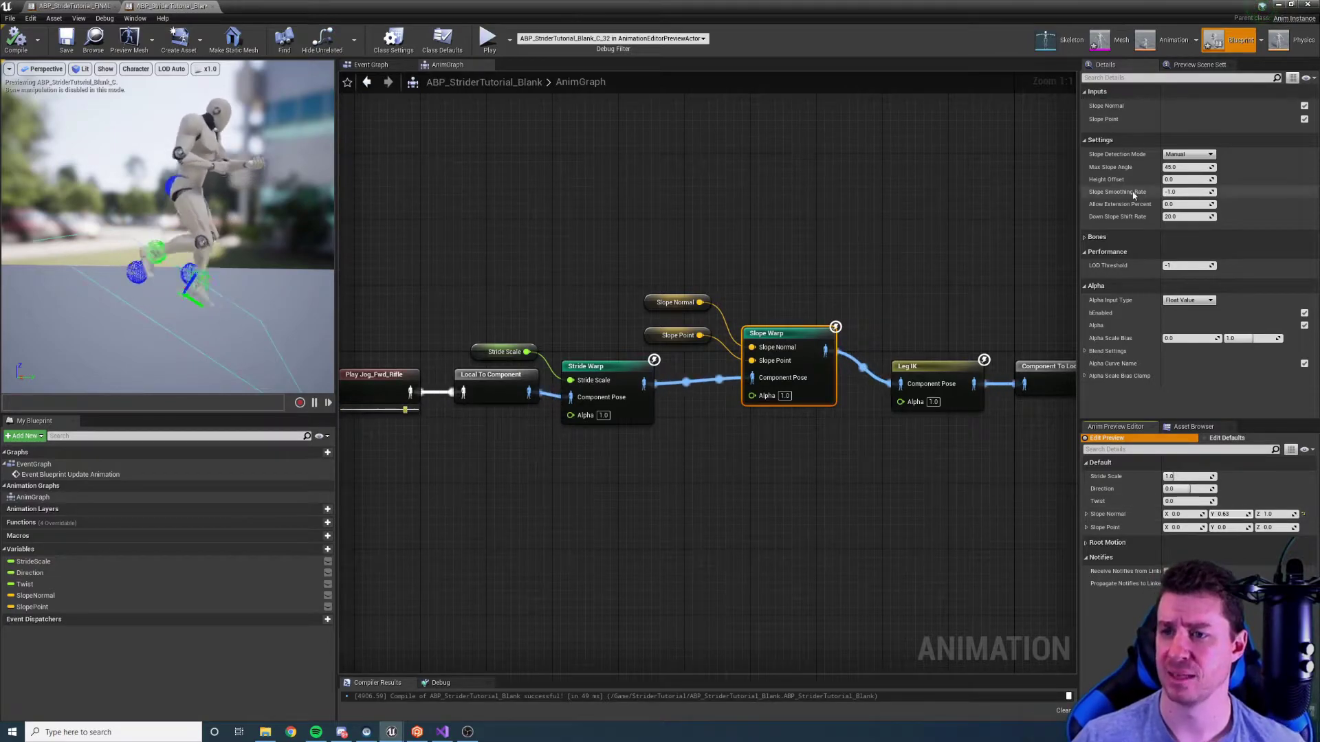
# Step: Limit the Slope Warp's Max Slope Angle to 30, compile, and test it with a Slope Normal Y of about 0.24
pyautogui.click(1188, 168)
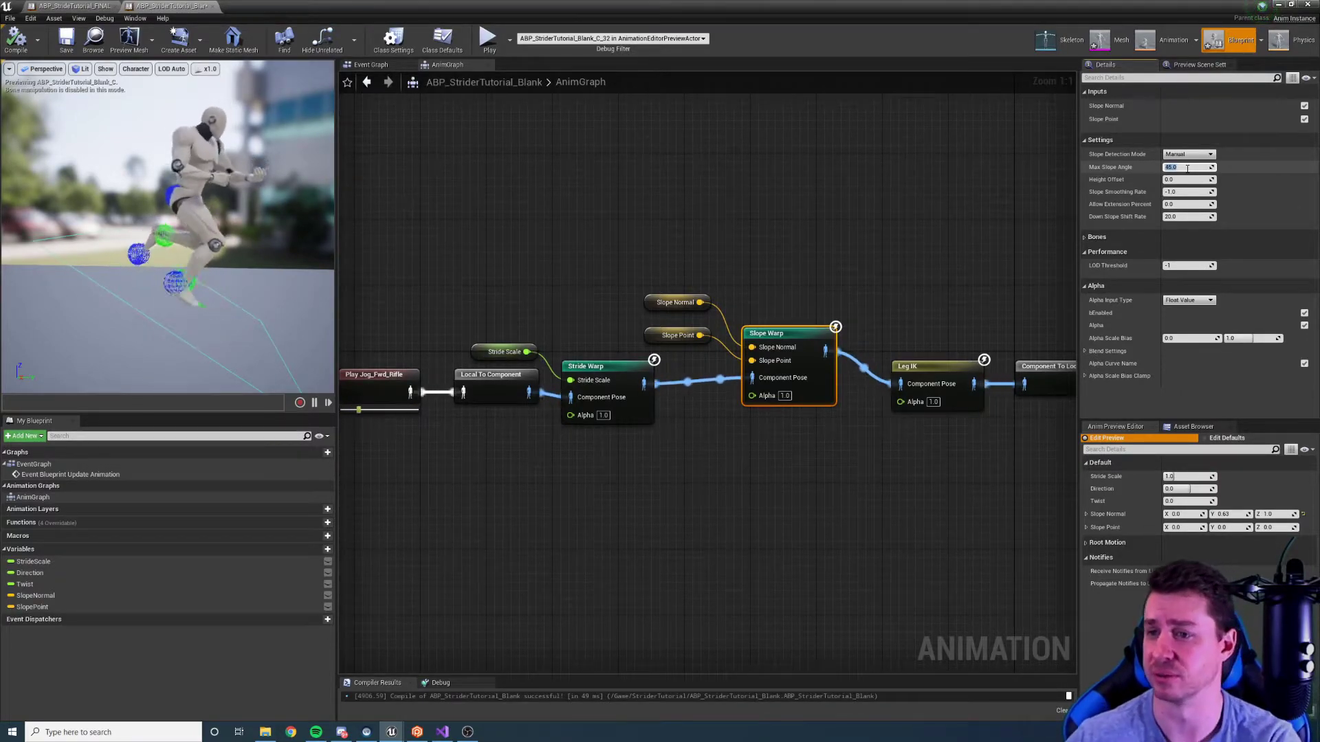
pyautogui.write('0')
pyautogui.press('Return')
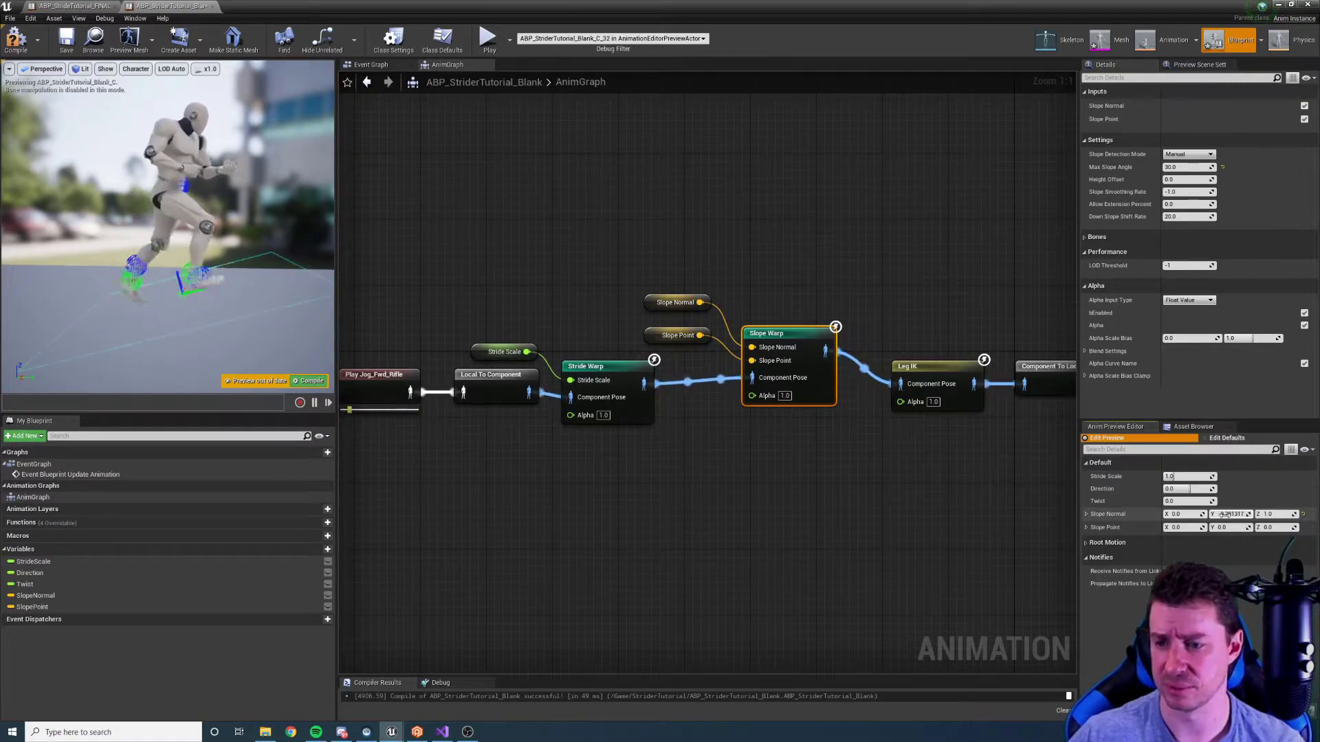
pyautogui.press('Return')
pyautogui.moveTo(1232, 514)
pyautogui.mouseDown()
pyautogui.moveTo(1283, 515)
pyautogui.moveTo(1257, 514)
pyautogui.mouseUp()
pyautogui.keyDown('alt'); pyautogui.moveTo(275, 330); pyautogui.dragTo(186, 330); pyautogui.keyUp('alt')
pyautogui.click(309, 381)
pyautogui.moveTo(1228, 514)
pyautogui.mouseDown()
pyautogui.moveTo(1287, 514)
pyautogui.moveTo(1221, 514)
pyautogui.mouseUp()
pyautogui.keyDown('alt'); pyautogui.moveTo(275, 275); pyautogui.dragTo(138, 275); pyautogui.keyUp('alt')
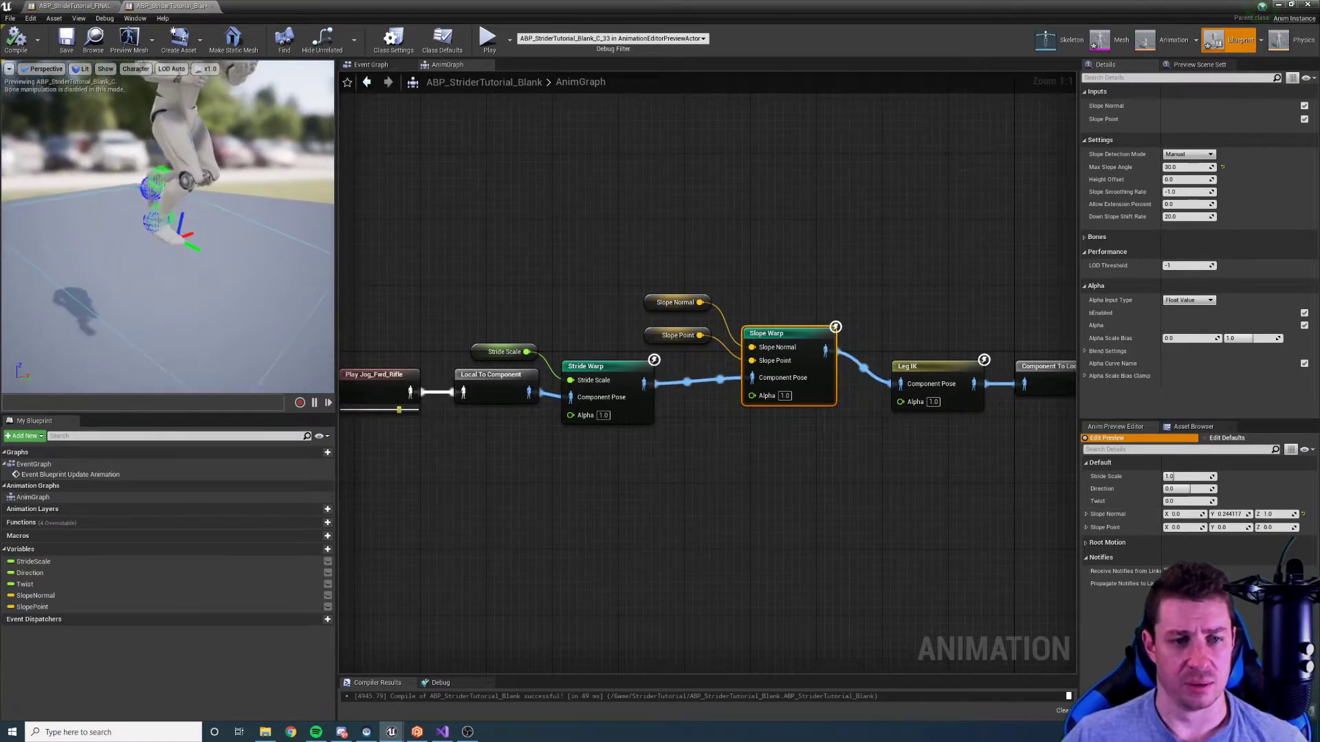
# Step: Try a Height Offset of 2 on the Slope Warp, reset it to 0, and compile
pyautogui.click(1180, 179)
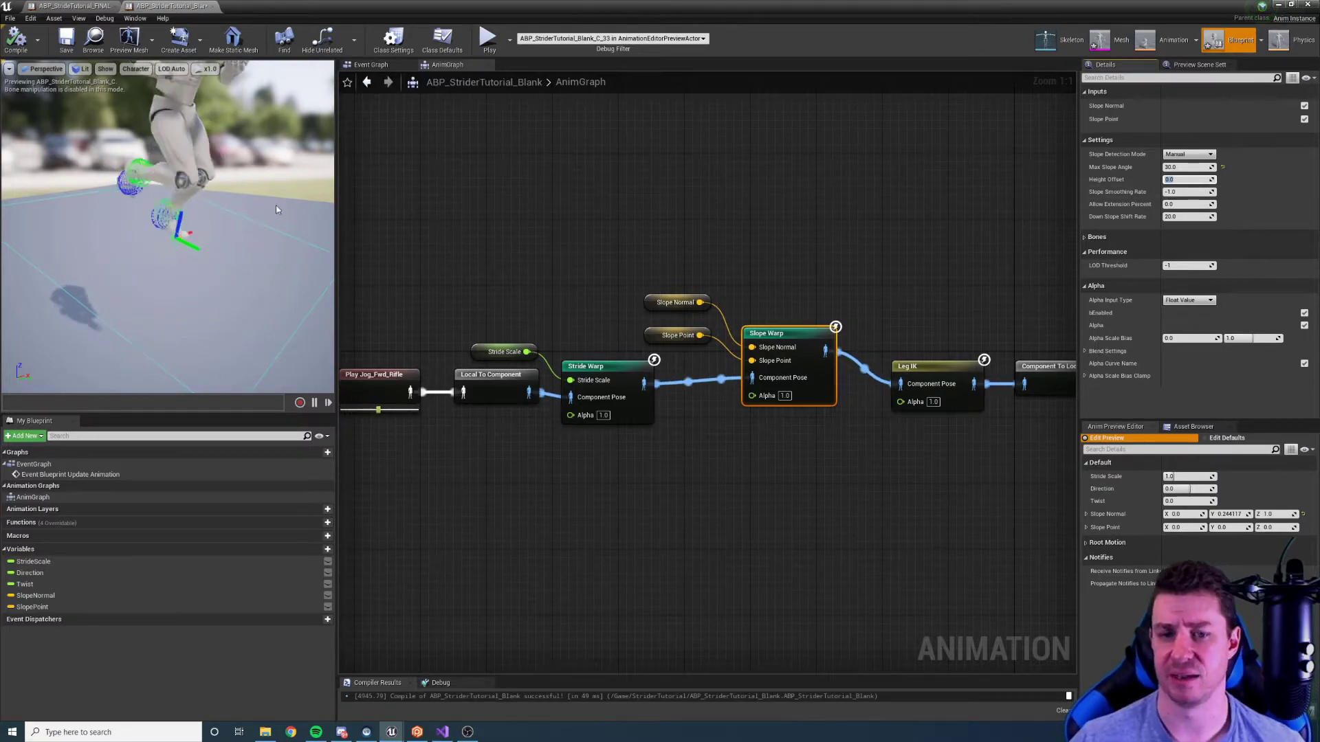
pyautogui.moveTo(456, 280); pyautogui.dragTo(653, 256, button='right')
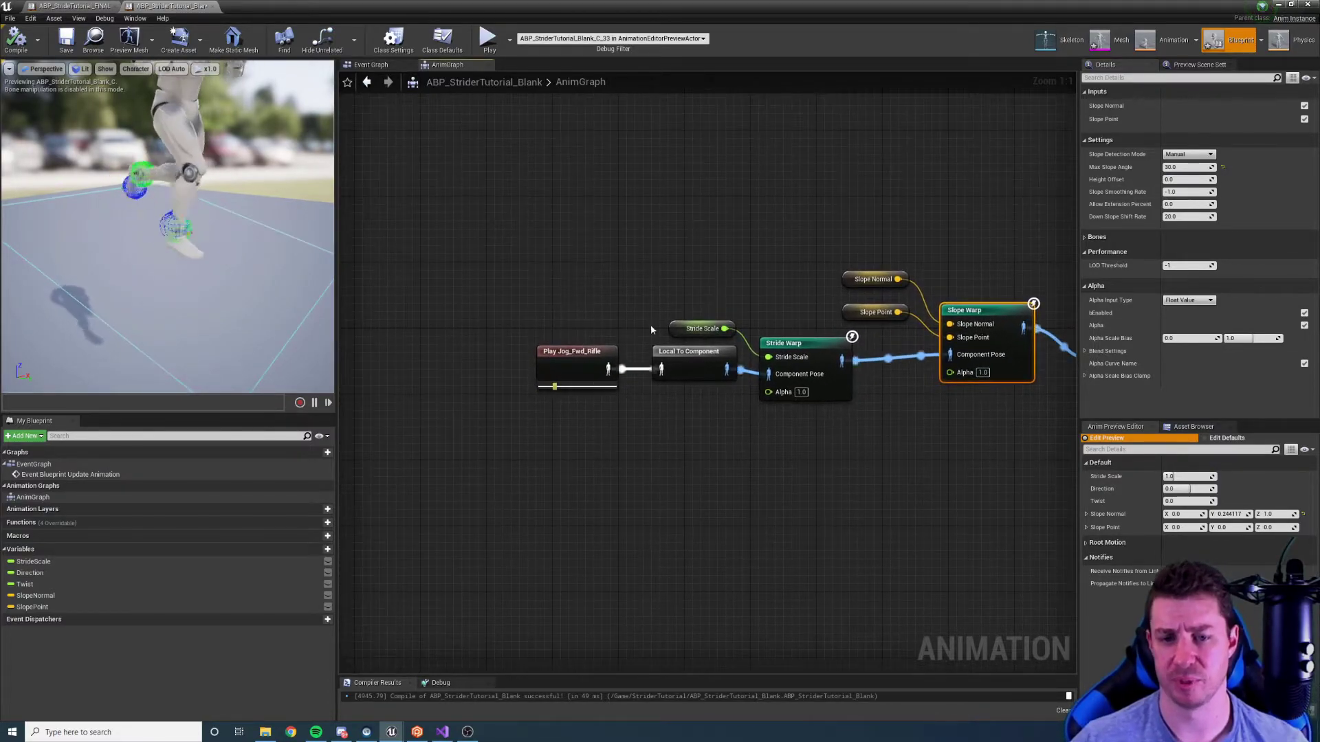
pyautogui.click(595, 349)
pyautogui.click(973, 325)
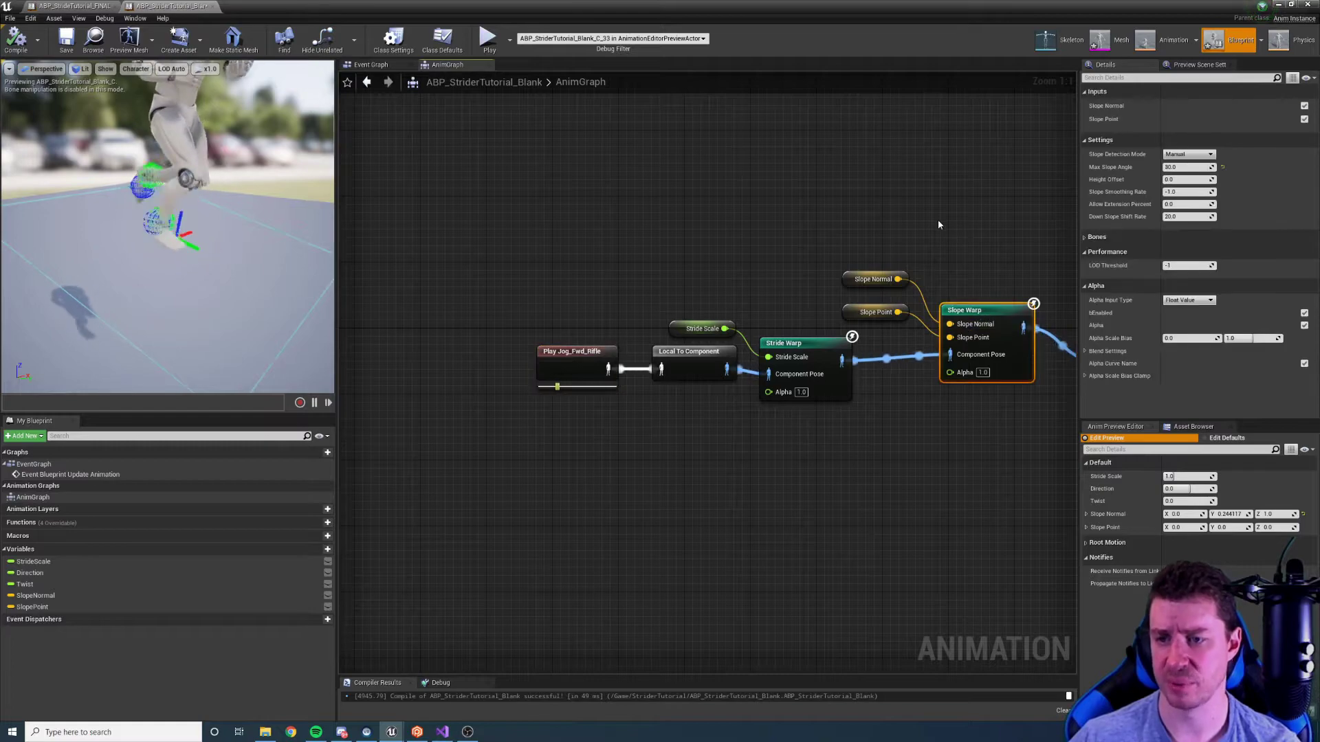
pyautogui.moveTo(935, 213); pyautogui.dragTo(830, 220, button='right')
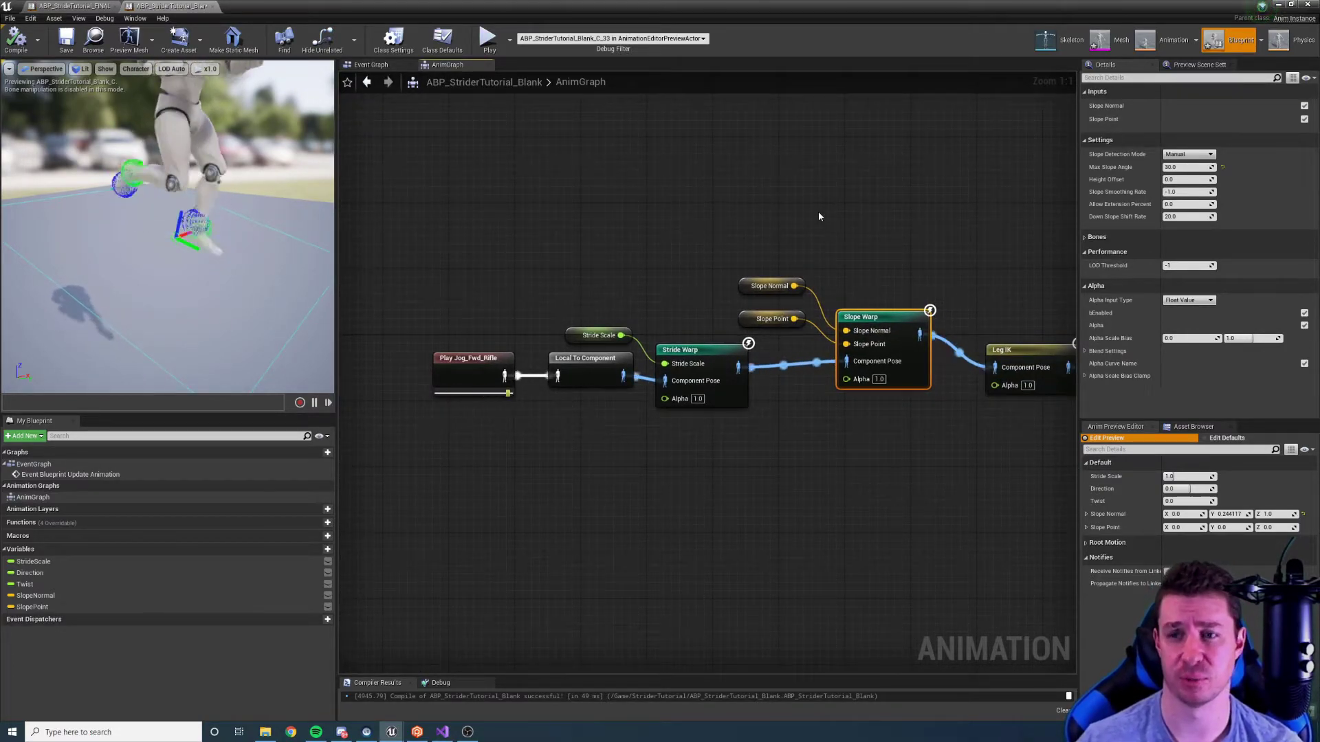
pyautogui.click(1169, 180)
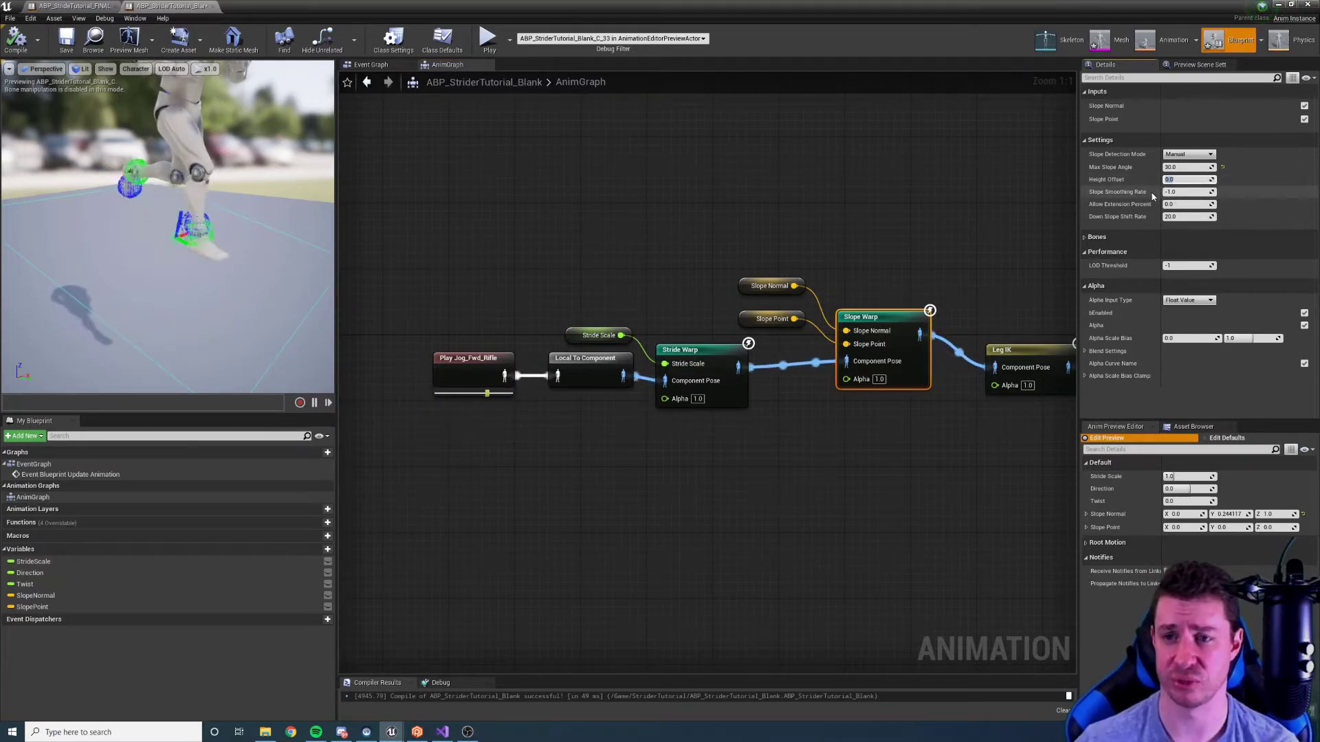
pyautogui.write('2')
pyautogui.press('Return')
pyautogui.write('0')
pyautogui.press('Return')
pyautogui.click(306, 384)
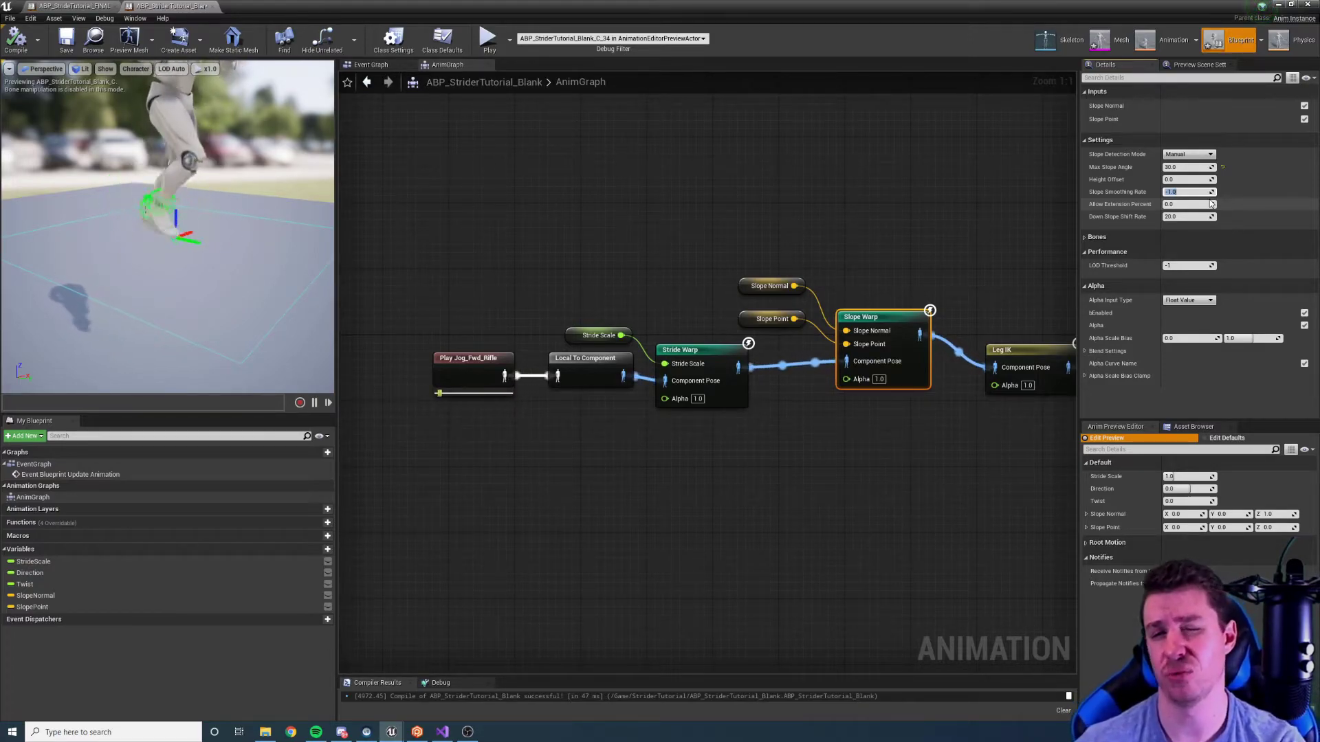
# Step: Set the Slope Warp's Slope Smoothing Rate to 5 and compile the blueprint
pyautogui.moveTo(275, 151); pyautogui.dragTo(240, 113, button='right')
pyautogui.moveTo(232, 204); pyautogui.dragTo(269, 215, button='right')
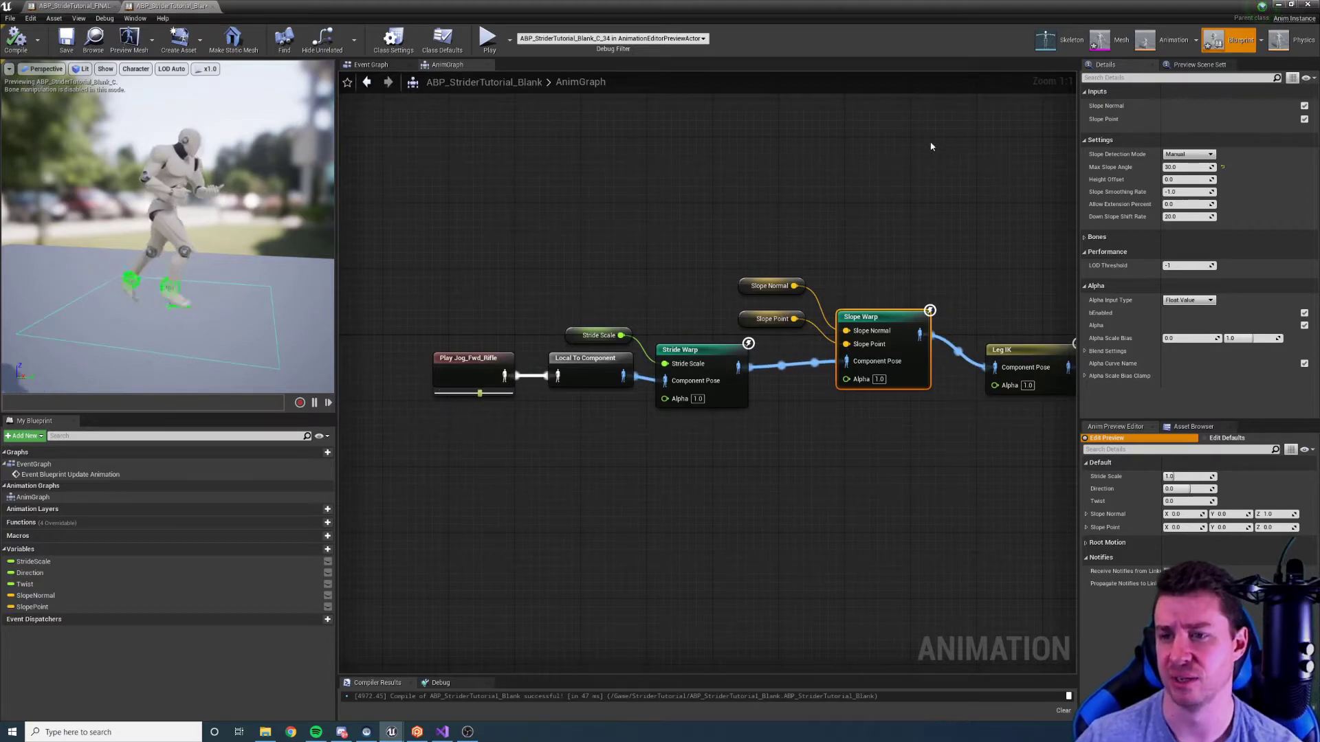
pyautogui.click(1194, 192)
pyautogui.write('100.05')
pyautogui.press('Return')
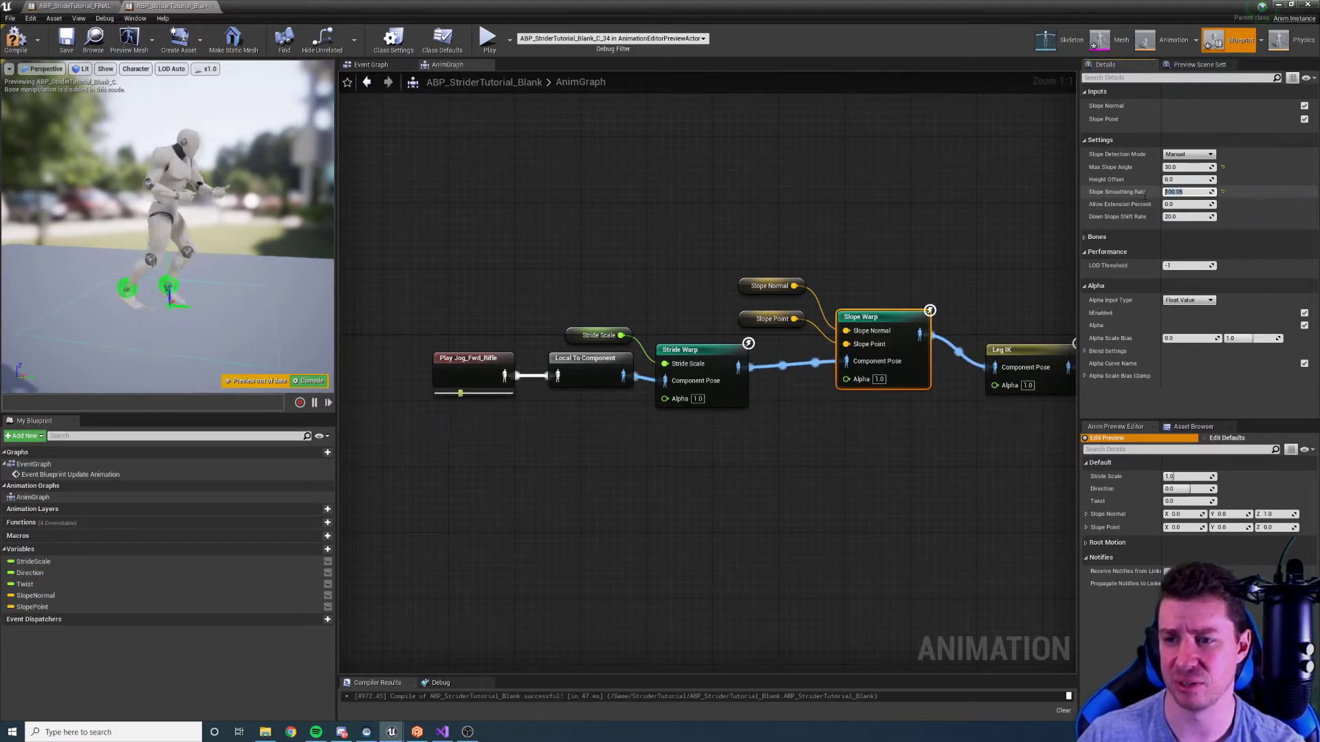
pyautogui.write('5')
pyautogui.press('Return')
pyautogui.click(310, 381)
# Step: Test the slope smoothing by setting the preview's Slope Normal Y to 0.5 and returning it to 0
pyautogui.click(1222, 514)
pyautogui.write('0.5')
pyautogui.press('Return')
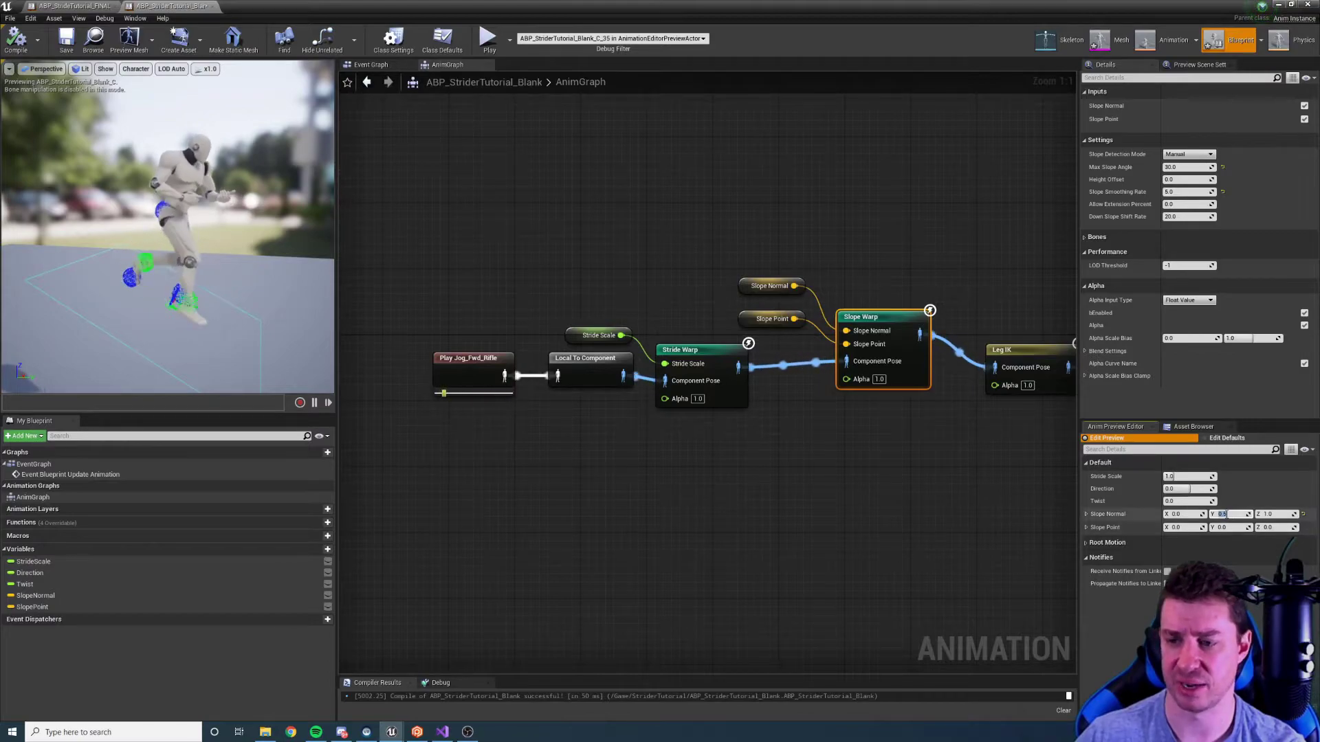
pyautogui.write('0')
pyautogui.press('Return')
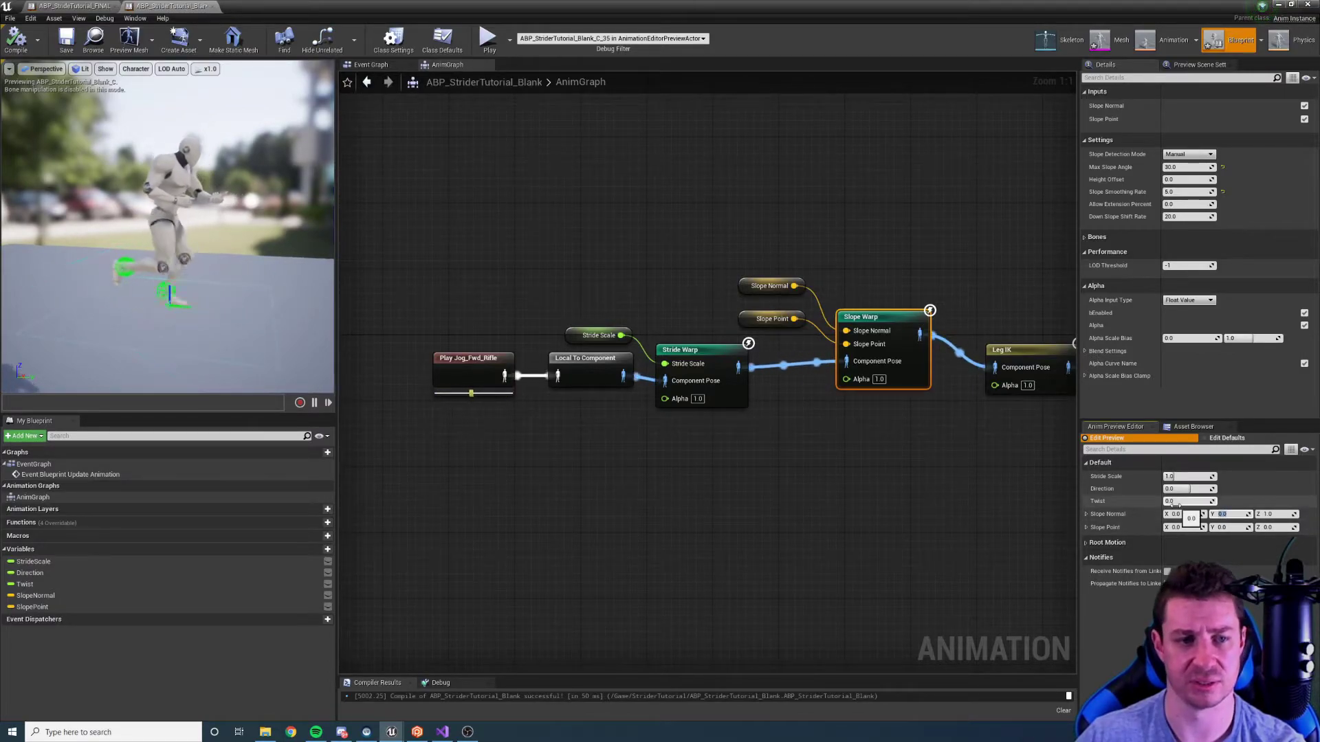
# Step: Test a Slope Smoothing Rate of 1 with a Slope Normal Y of 0.5, restore the rate to 5, and compile
pyautogui.click(1176, 192)
pyautogui.write('1')
pyautogui.press('Return')
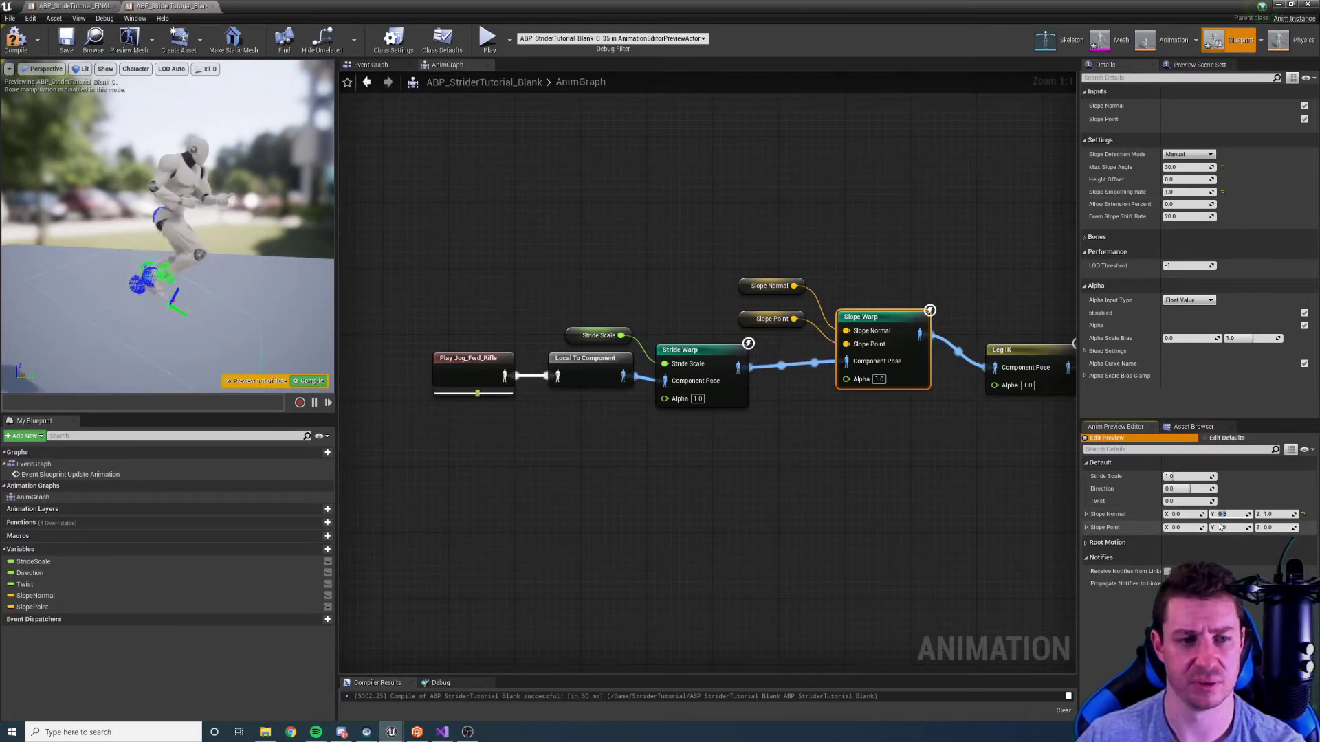
pyautogui.click(307, 381)
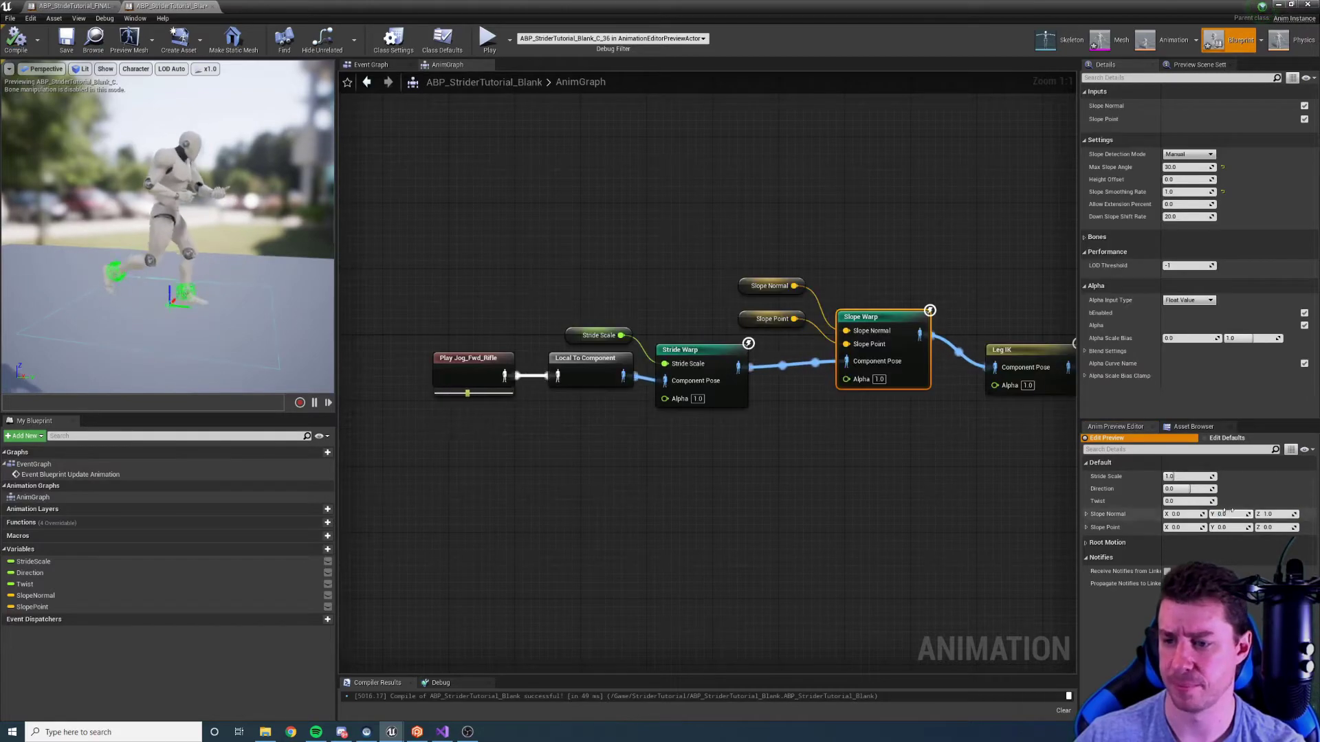
pyautogui.press('Return')
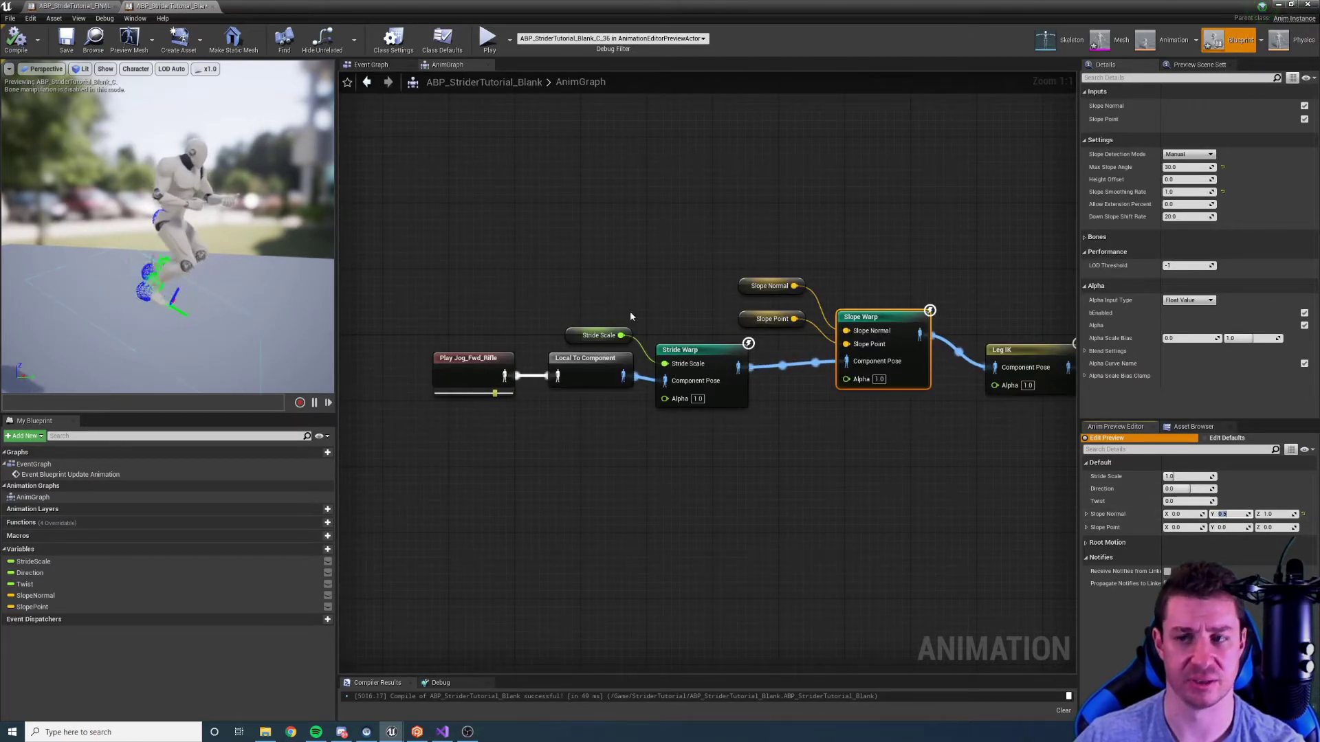
pyautogui.click(1178, 193)
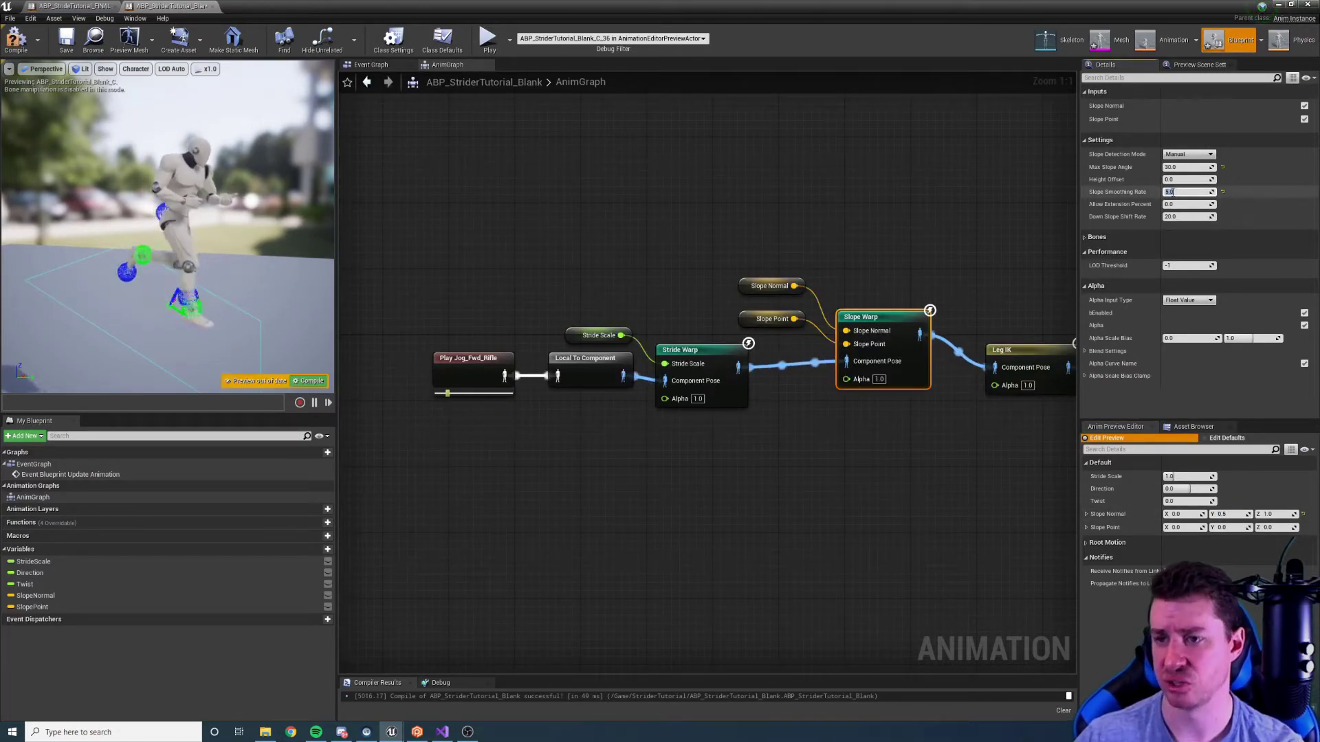
pyautogui.click(315, 380)
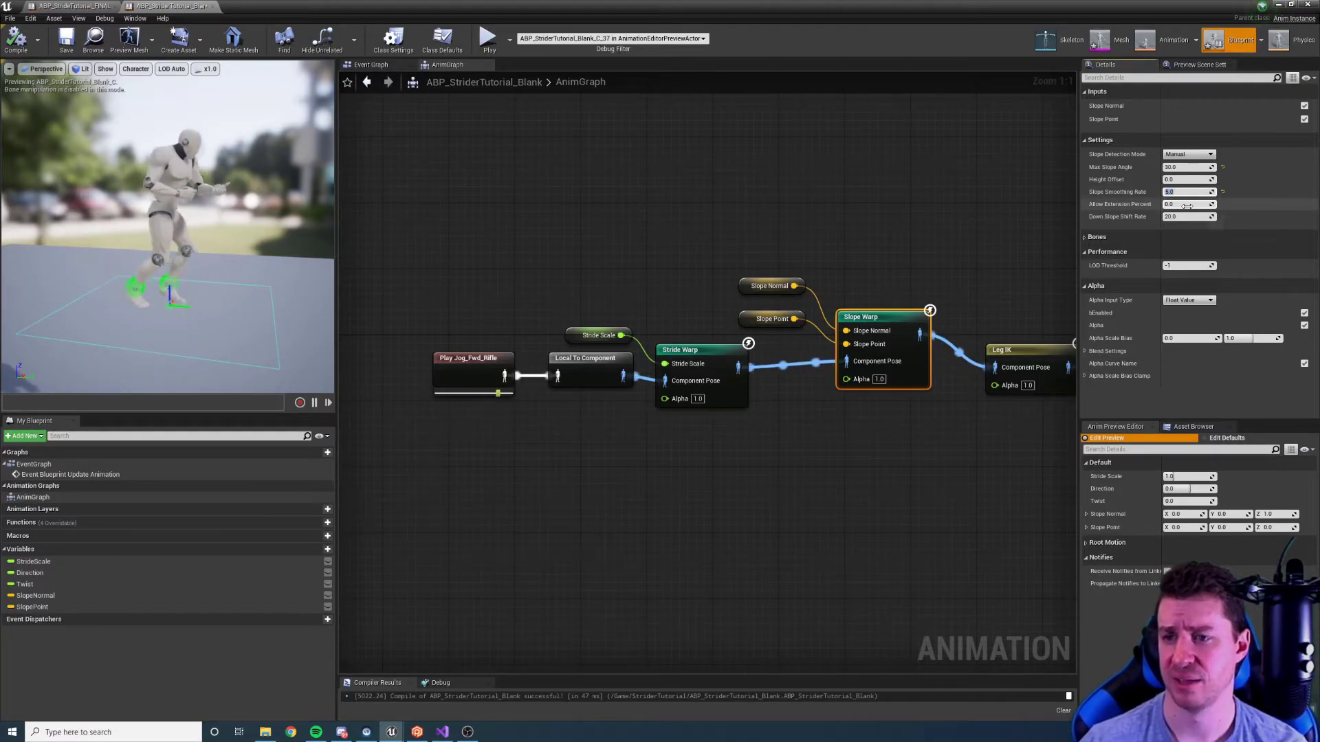
# Step: Set the Slope Warp's Allow Extension Percent to 1, compile, and tilt the preview slope with a Slope Normal Y of 0.5
pyautogui.click(1187, 205)
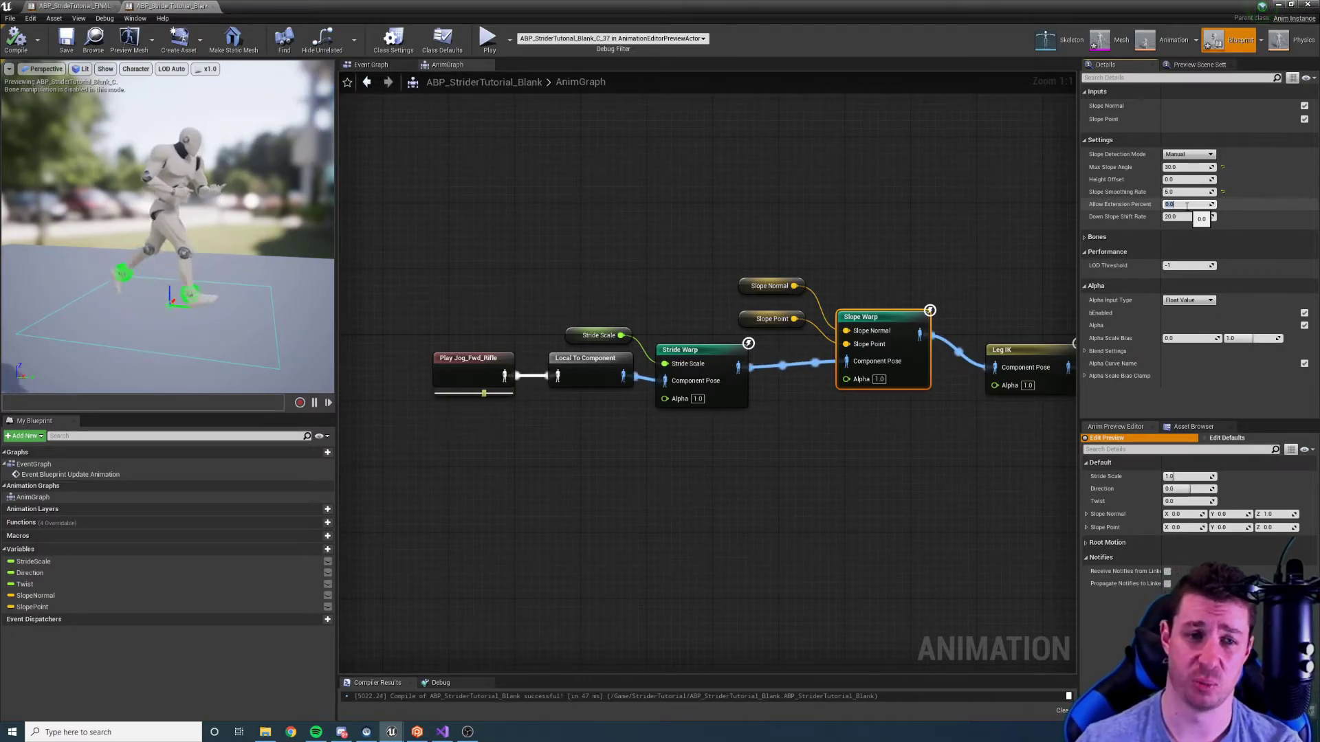
pyautogui.click(314, 402)
pyautogui.moveTo(275, 310); pyautogui.dragTo(179, 261)
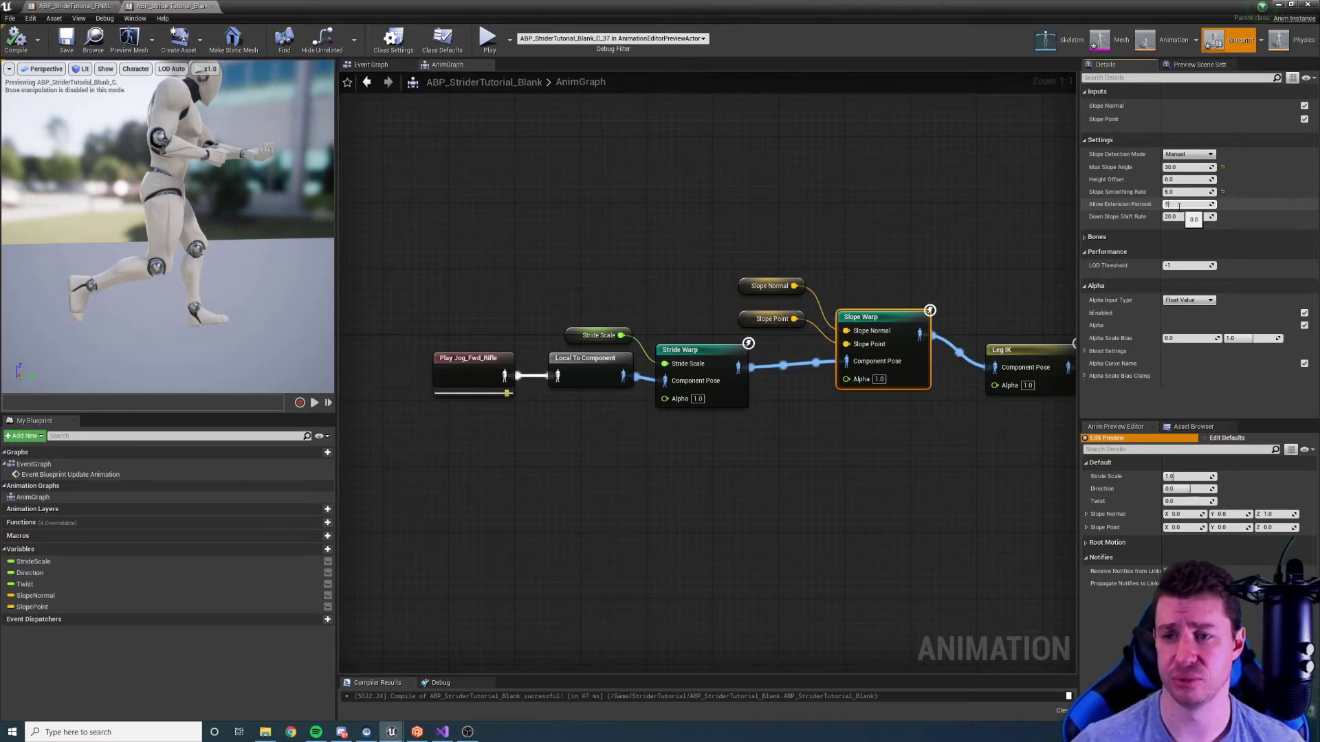
pyautogui.click(281, 382)
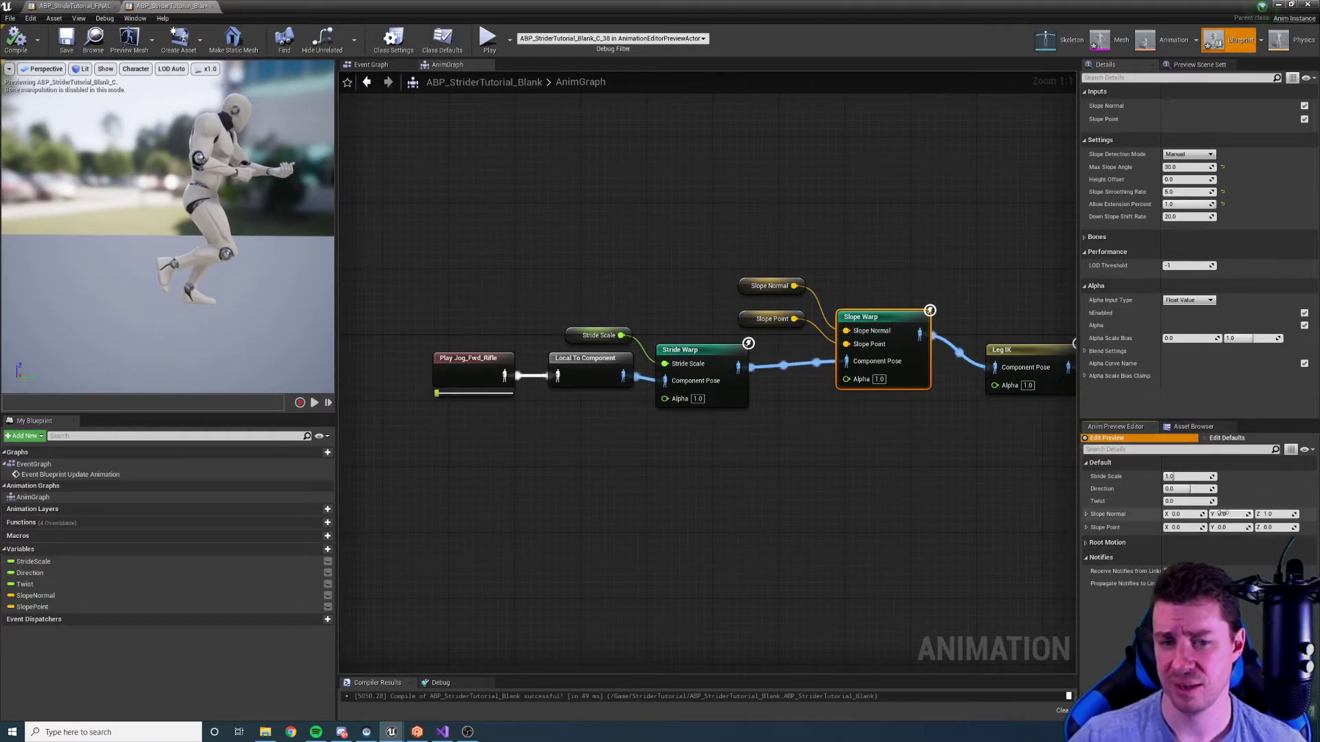
pyautogui.click(314, 403)
pyautogui.moveTo(1225, 516); pyautogui.dragTo(1243, 516)
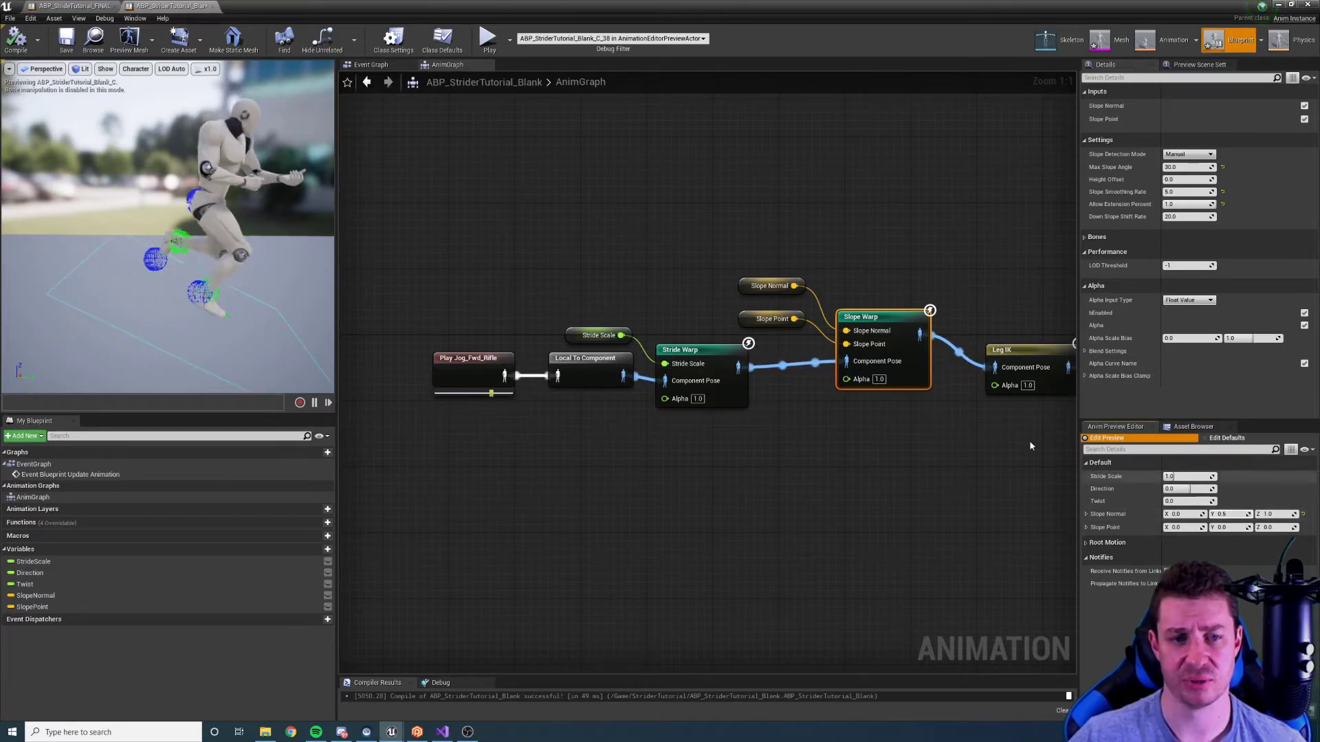
# Step: Pause and resume the preview animation to examine the leg extension, and recompile with an Allow Extension Percent of 0.5
pyautogui.click(314, 403)
pyautogui.click(315, 404)
pyautogui.click(315, 404)
pyautogui.click(316, 404)
pyautogui.click(316, 404)
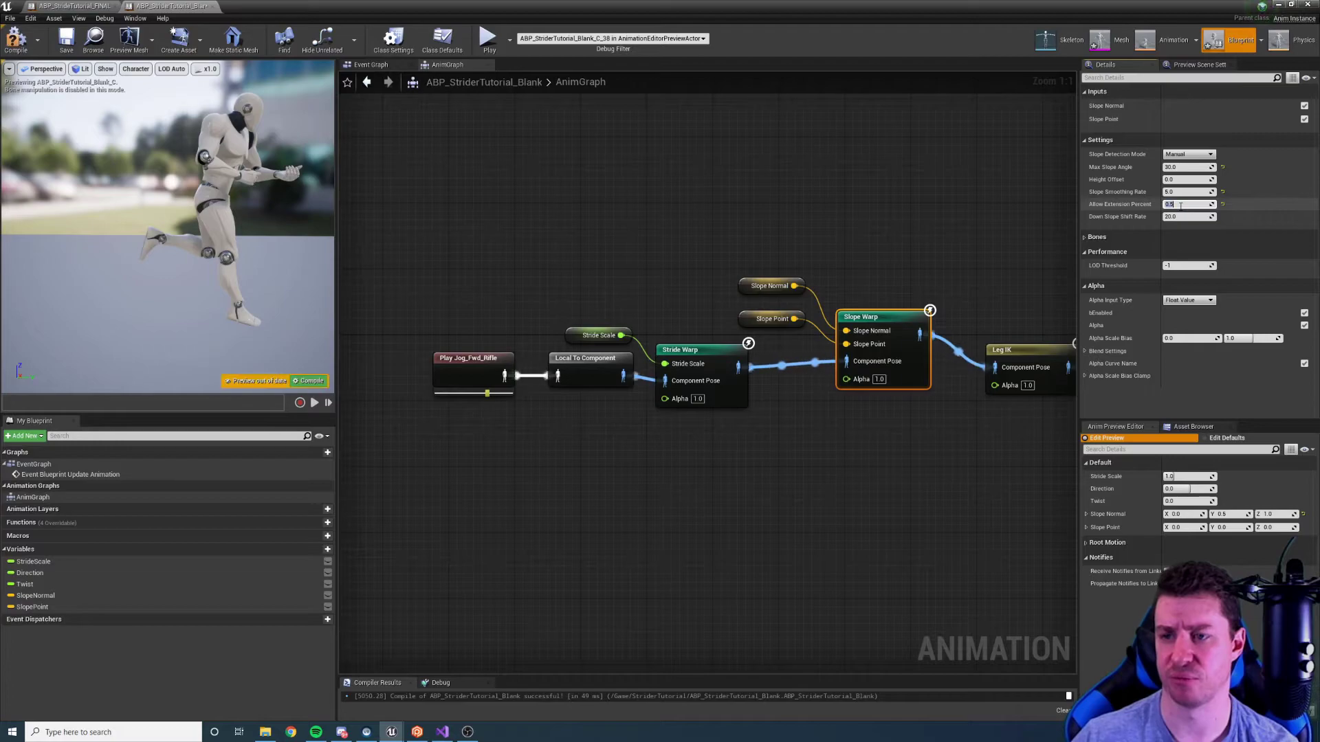
pyautogui.click(308, 382)
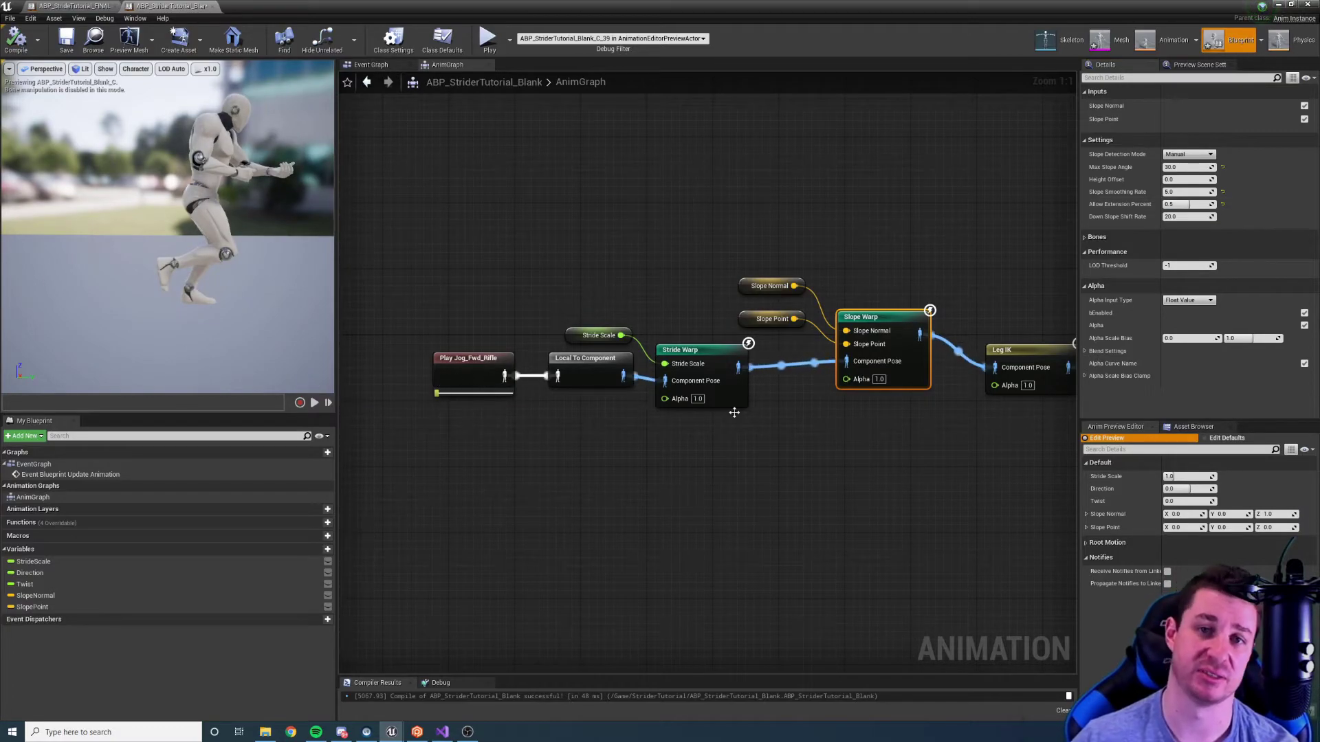
pyautogui.moveTo(1229, 514); pyautogui.dragTo(1224, 514)
# Step: Set the Slope Warp's Slope Smoothing Rate to 5 and Allow Extension Percent to 0, and compile
pyautogui.click(1178, 192)
pyautogui.write('0.8')
pyautogui.press('Return')
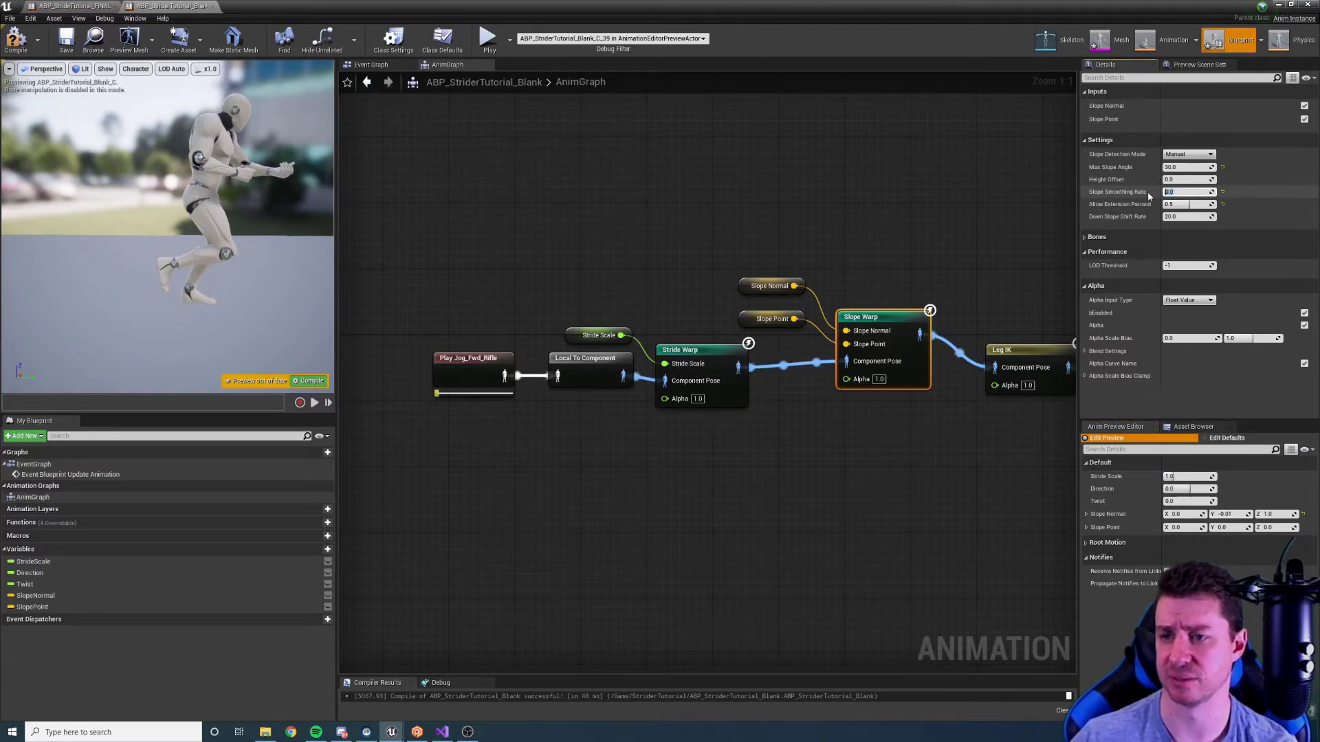
pyautogui.write('5')
pyautogui.press('Tab')
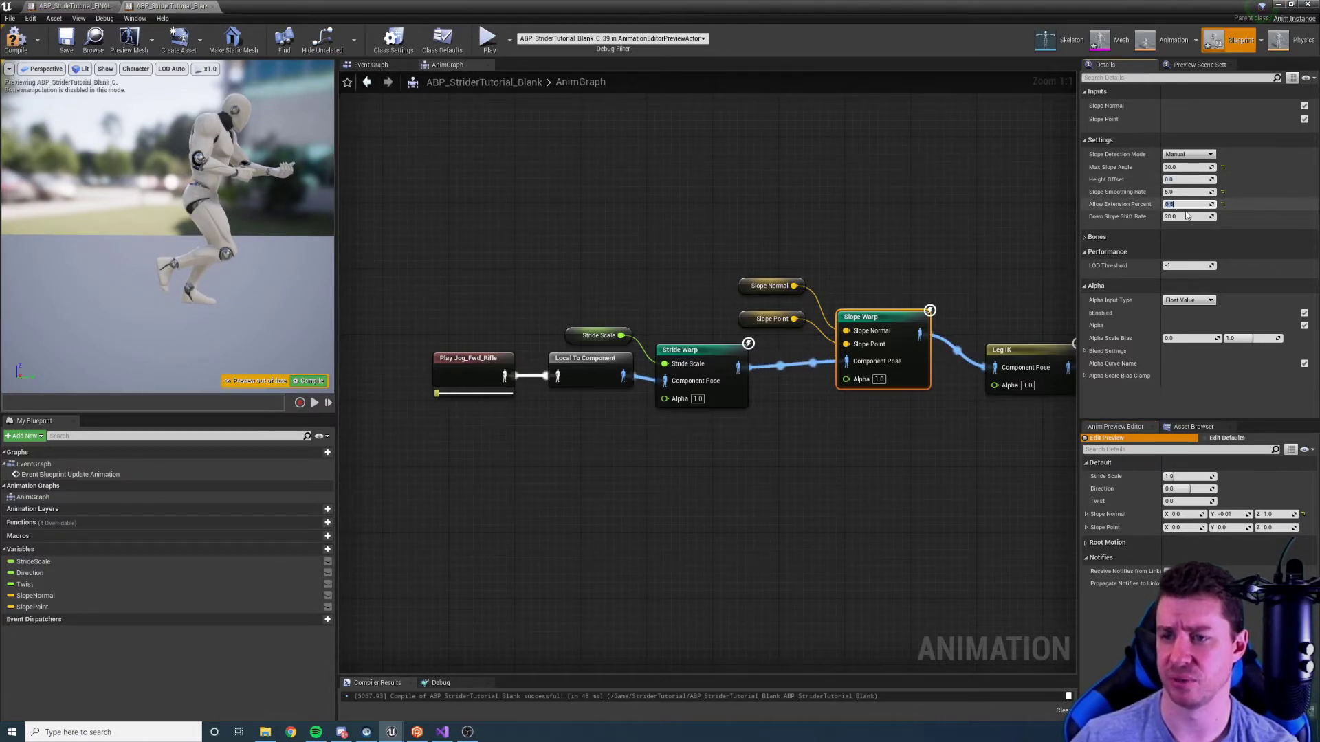
pyautogui.write('0.0')
pyautogui.click(311, 381)
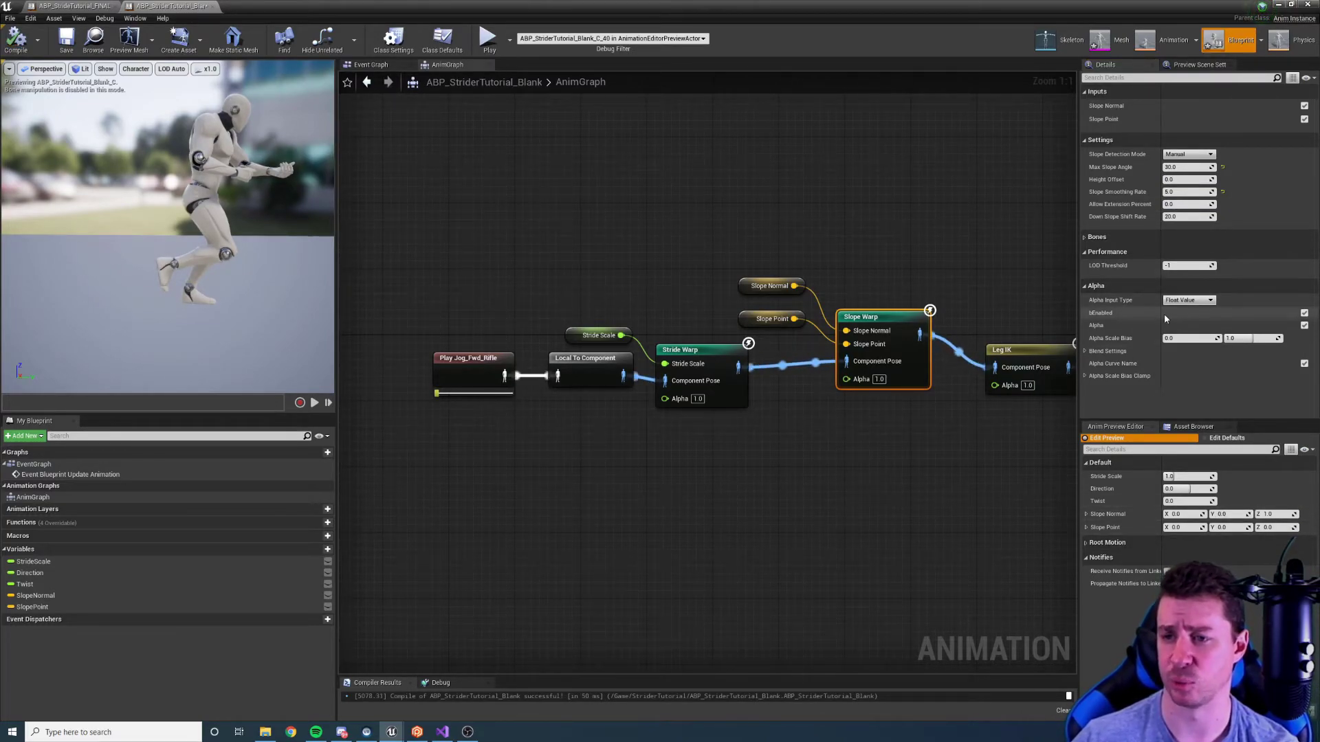
# Step: Examine the Slope Warp's bone settings, including its IK root, hip adjustment and limbs
pyautogui.click(1086, 238)
pyautogui.click(1086, 299)
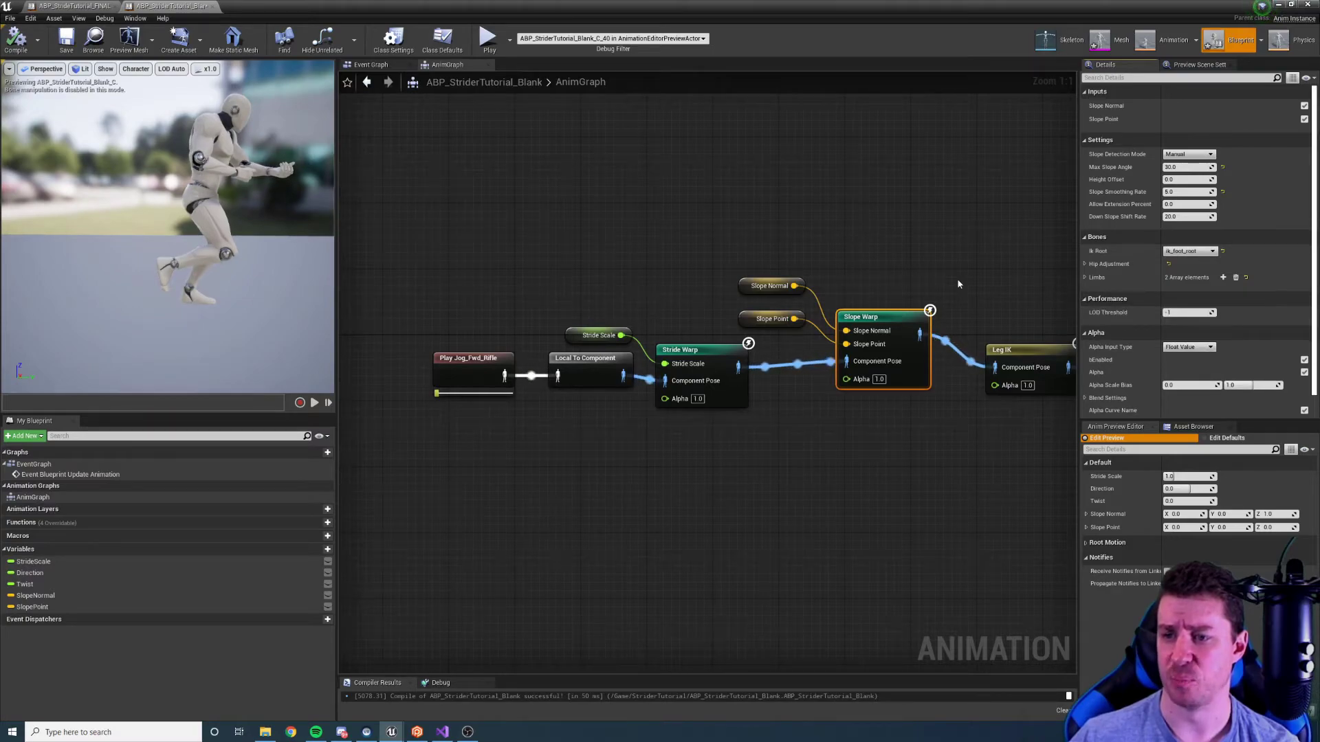
pyautogui.moveTo(837, 255); pyautogui.dragTo(681, 254, button='right')
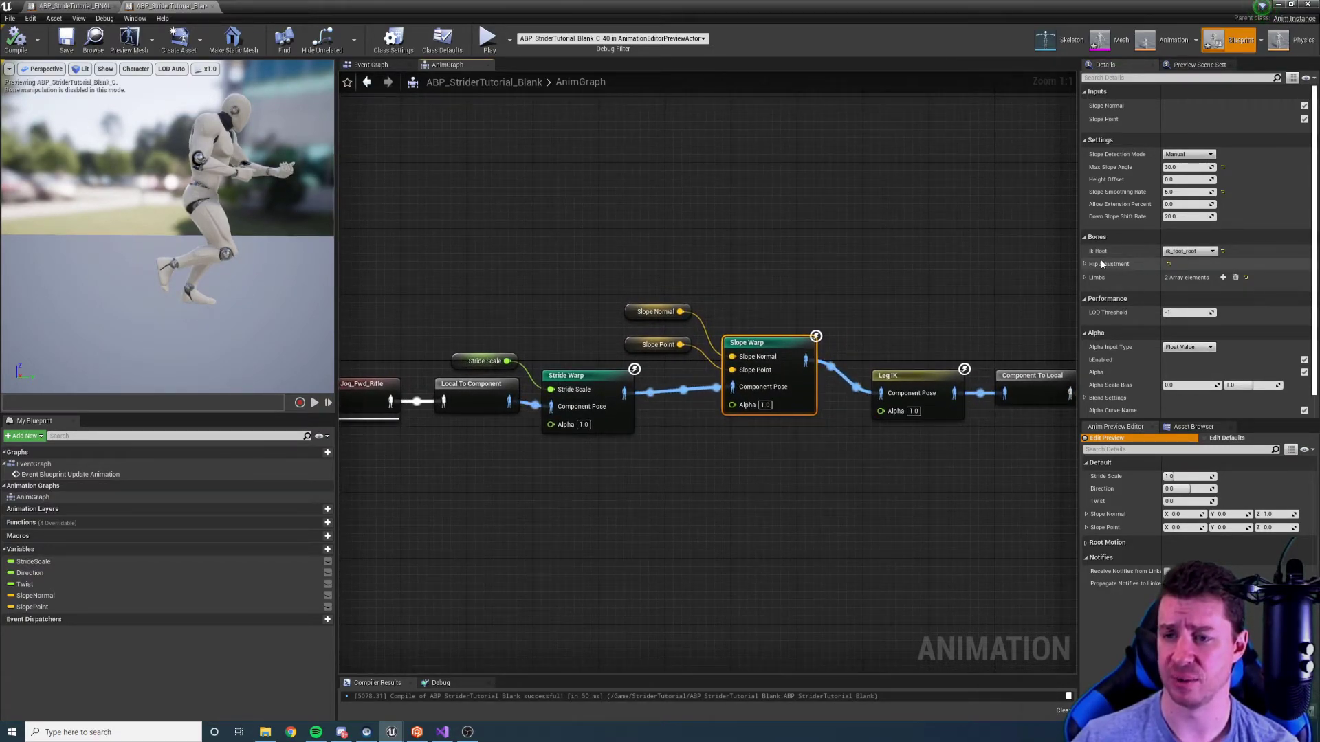
pyautogui.click(1086, 265)
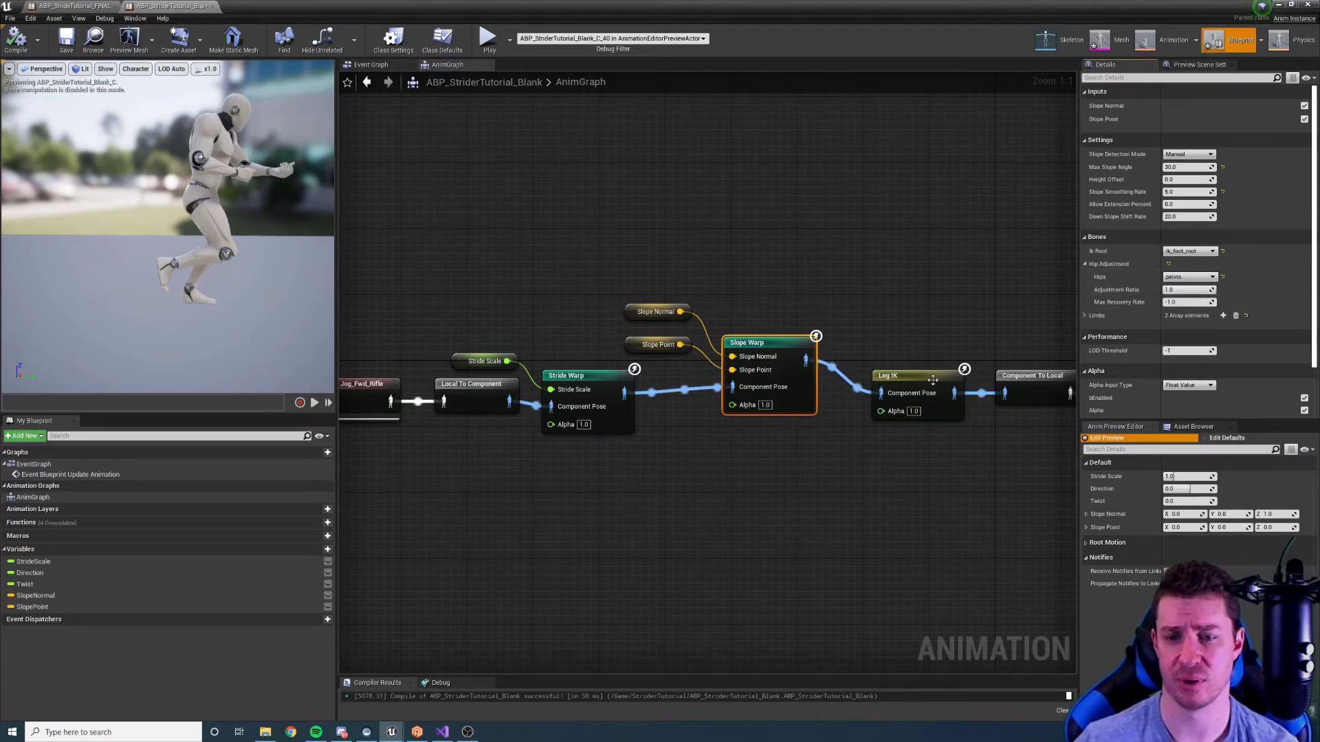
pyautogui.click(783, 343)
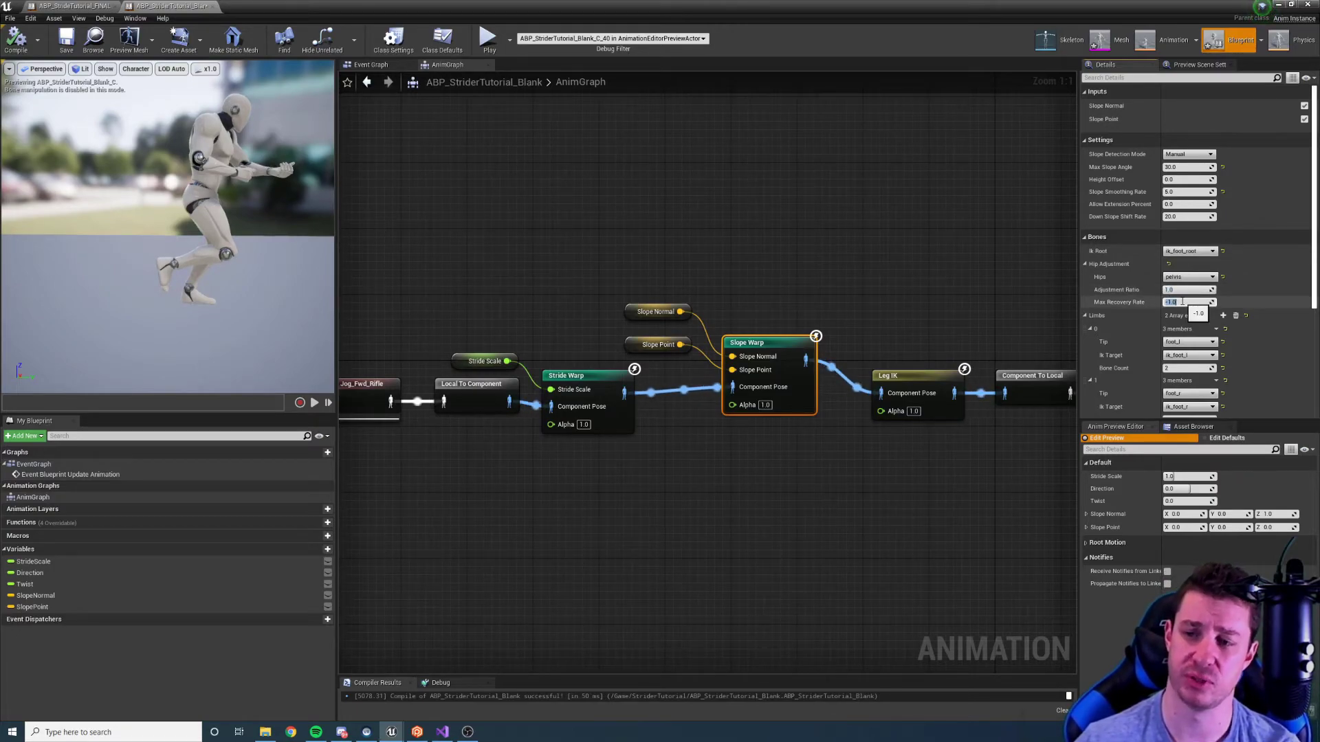
pyautogui.click(790, 267)
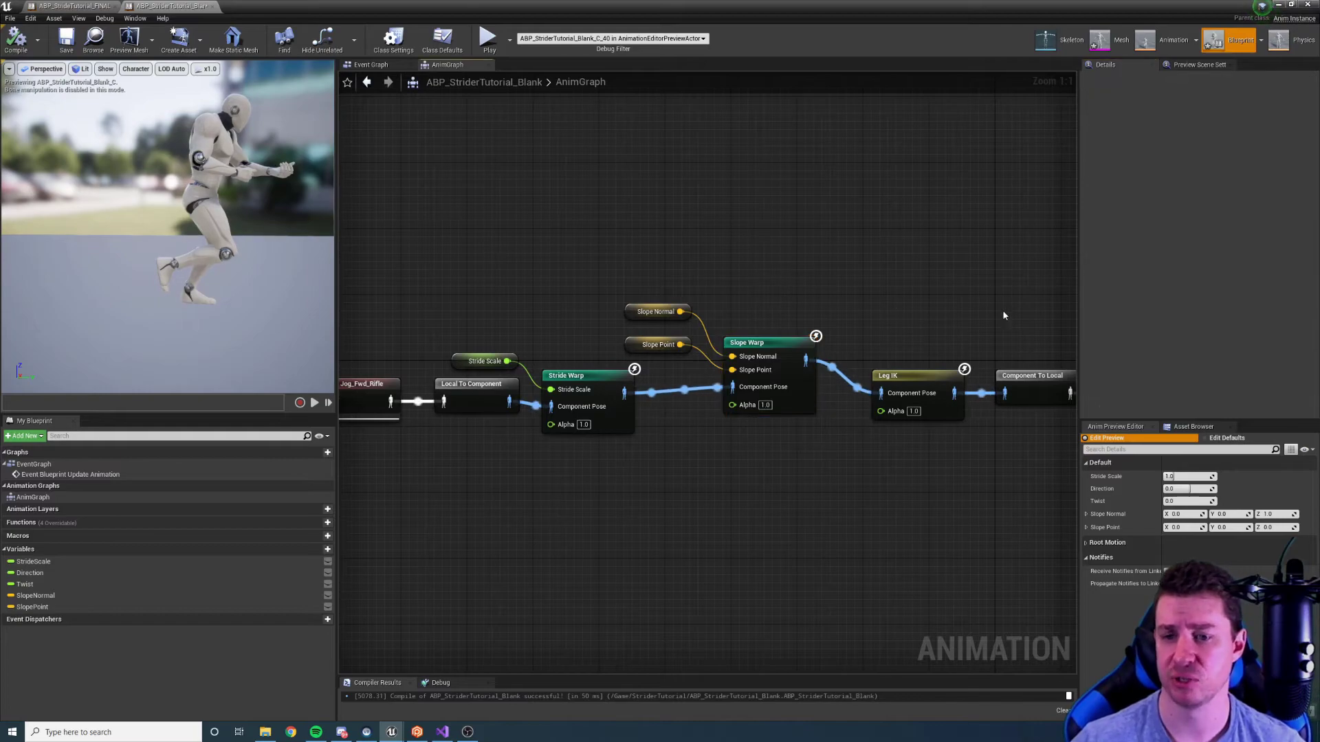
# Step: Set the Max Recovery Rate in the Slope Warp's Hip Adjustment to 100 and compile
pyautogui.click(749, 343)
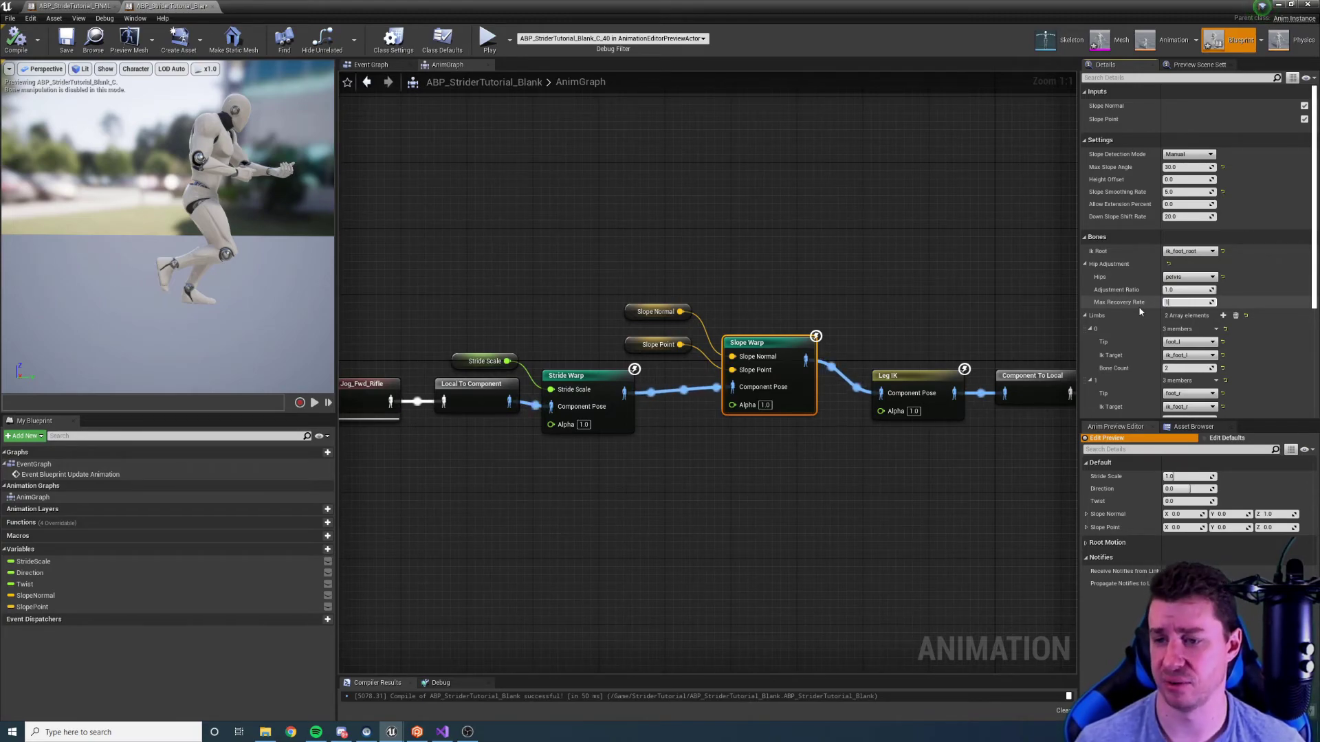
pyautogui.write('00')
pyautogui.press('Return')
pyautogui.click(308, 381)
pyautogui.moveTo(900, 365); pyautogui.dragTo(870, 383, button='right')
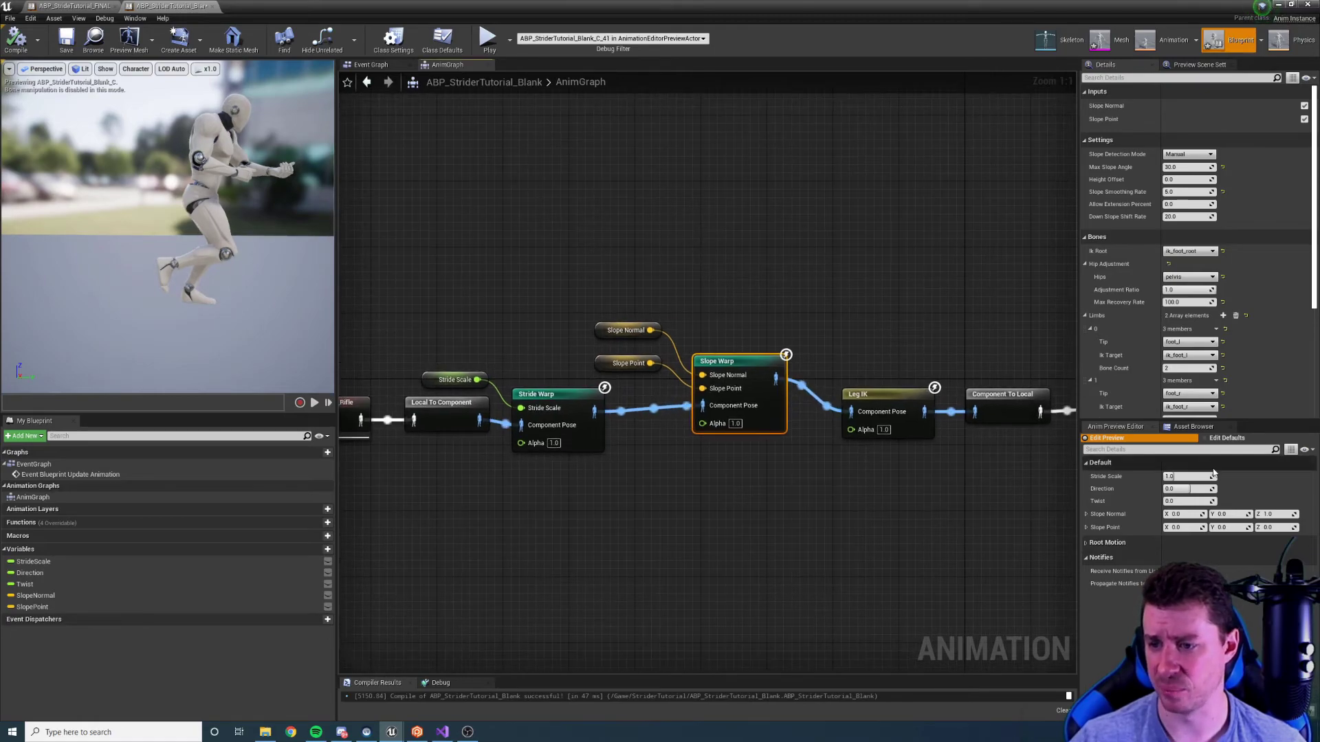
# Step: Set the preview Slope Normal Y to 0.5, start the preview animation, and change the value to 0.6
pyautogui.click(1223, 514)
pyautogui.write('0.5')
pyautogui.press('Return')
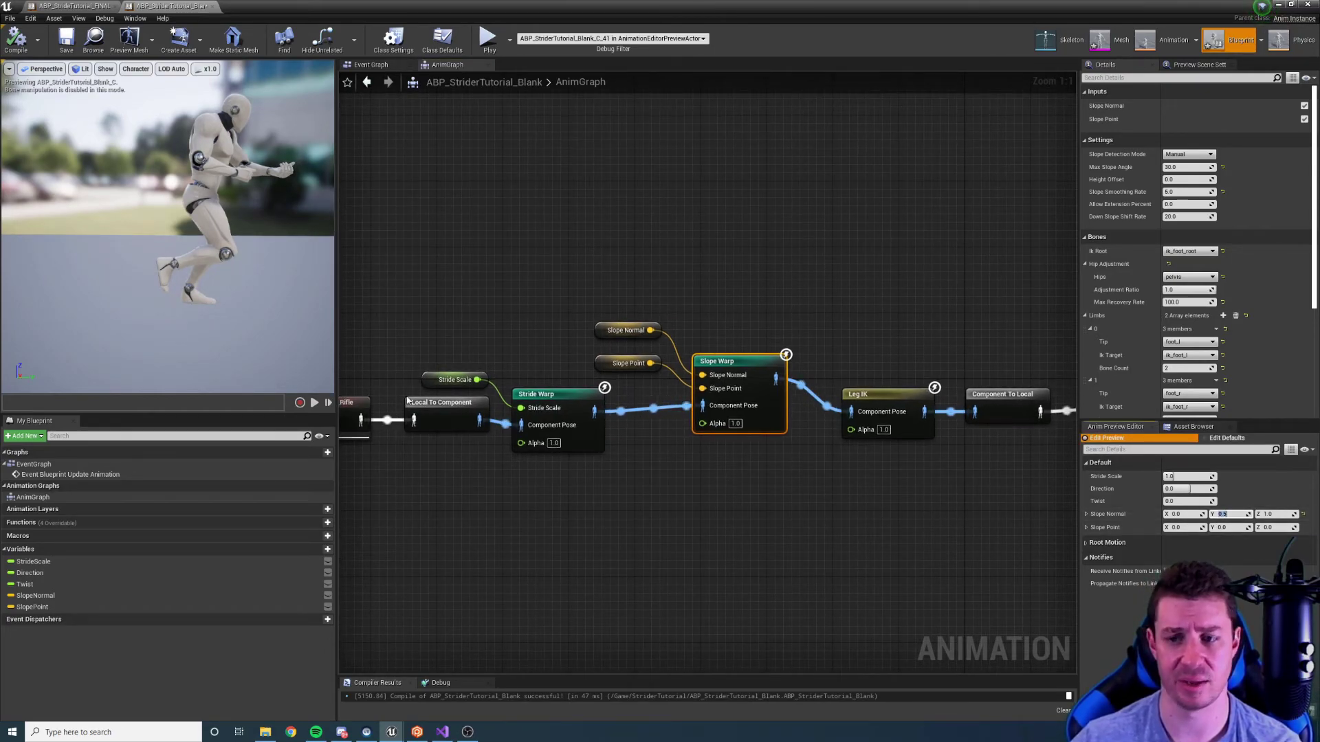
pyautogui.click(313, 403)
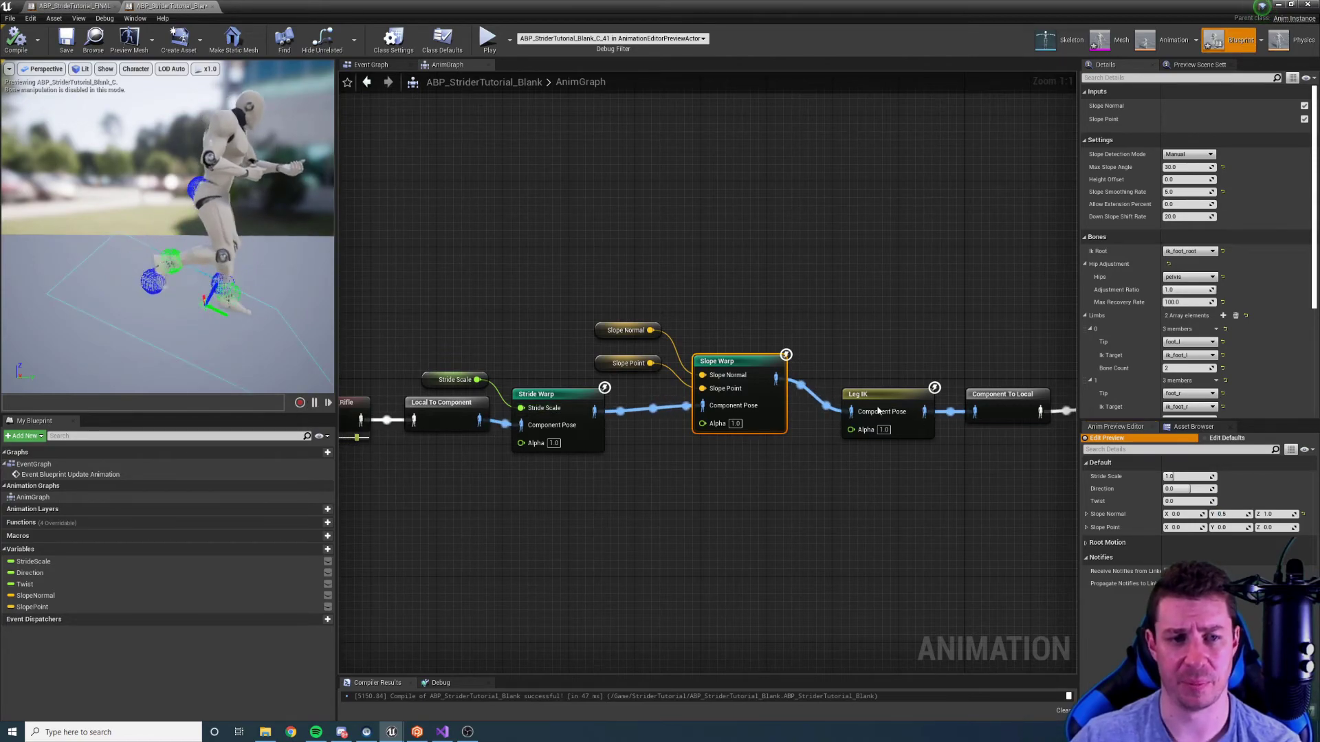
pyautogui.click(1227, 514)
pyautogui.write('0.6')
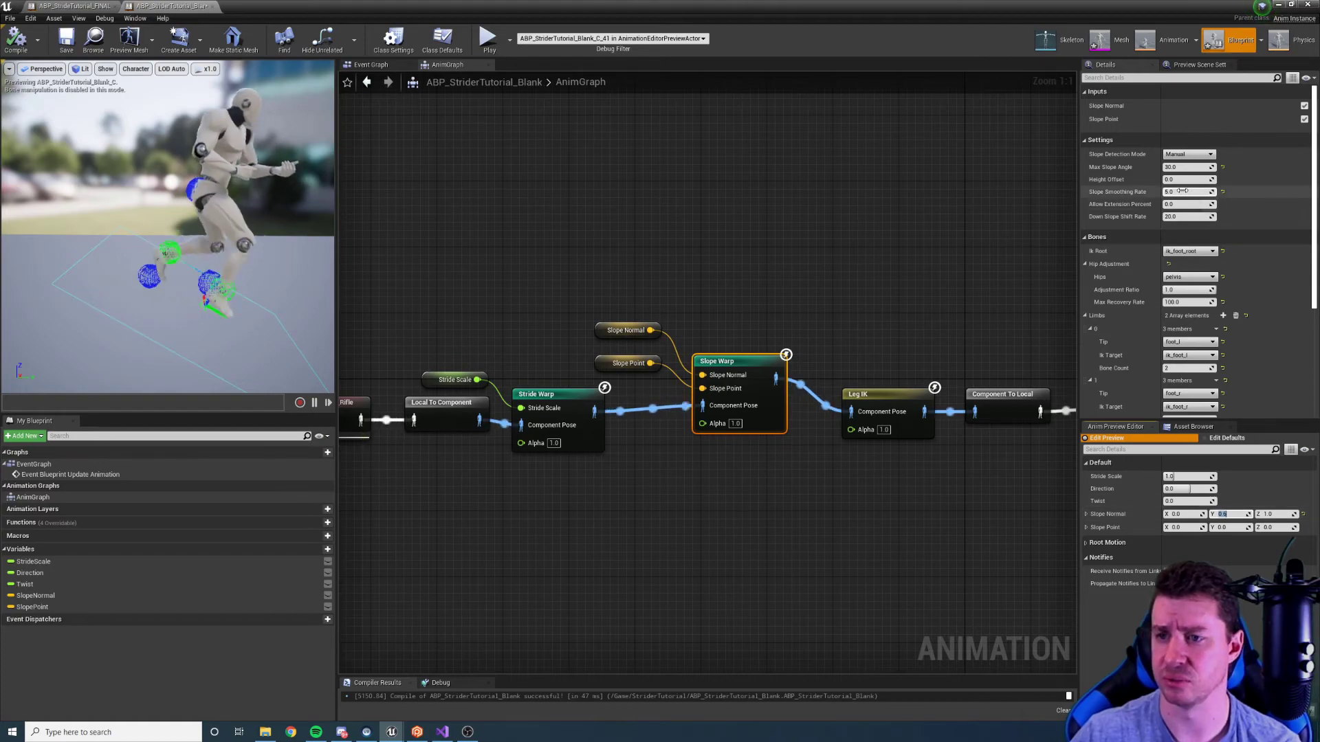
# Step: Set the Slope Warp's Slope Smoothing Rate to -1 and compile
pyautogui.click(1186, 192)
pyautogui.write('1')
pyautogui.press('Return')
pyautogui.click(311, 381)
# Step: Test the preview slope with a Slope Normal Y of -0.5 and 0.5, and reset it to 0
pyautogui.click(1231, 514)
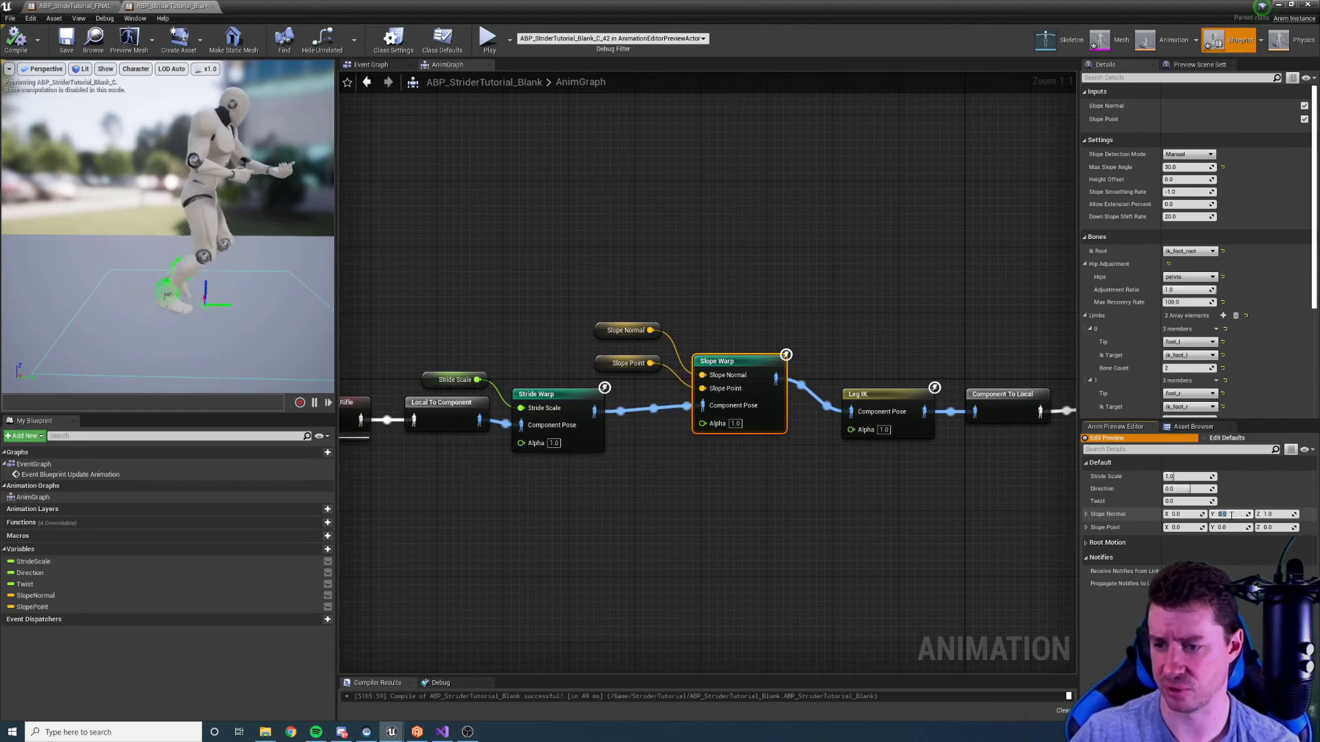
pyautogui.write('-0.5')
pyautogui.press('Return')
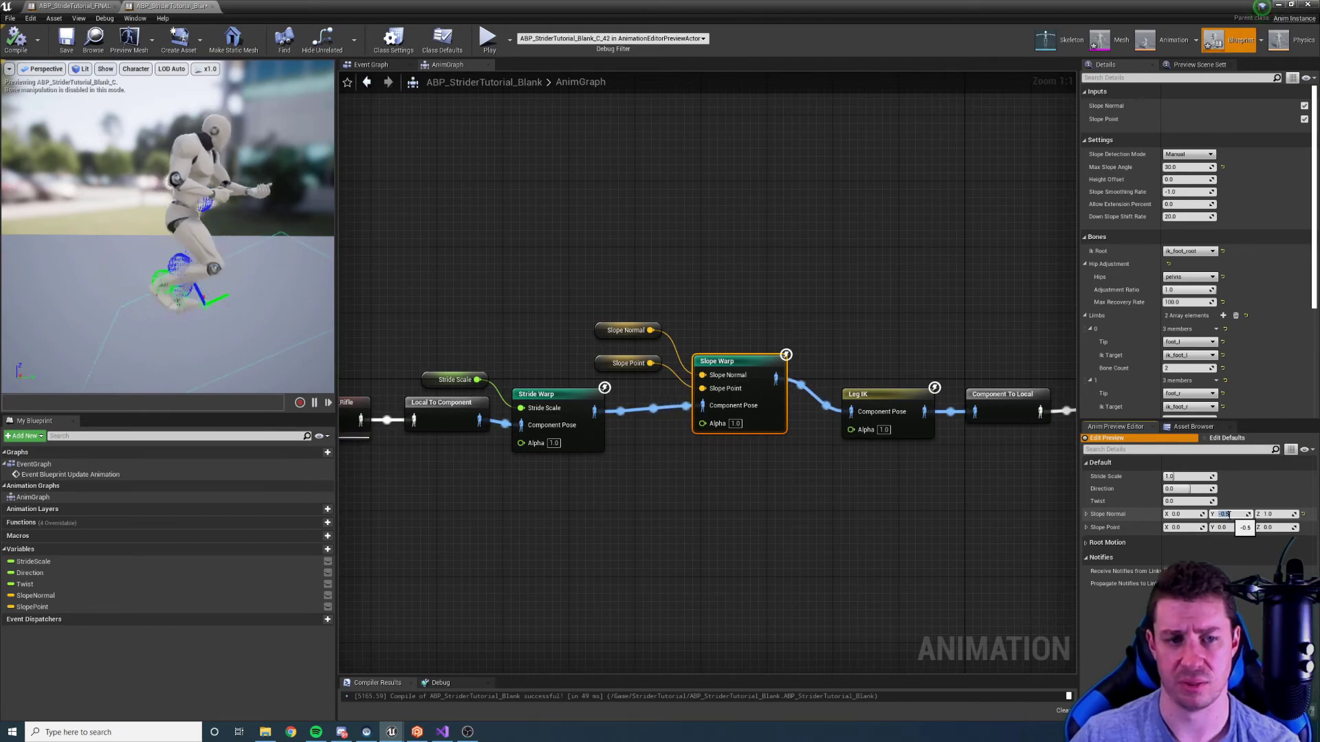
pyautogui.write('0.5')
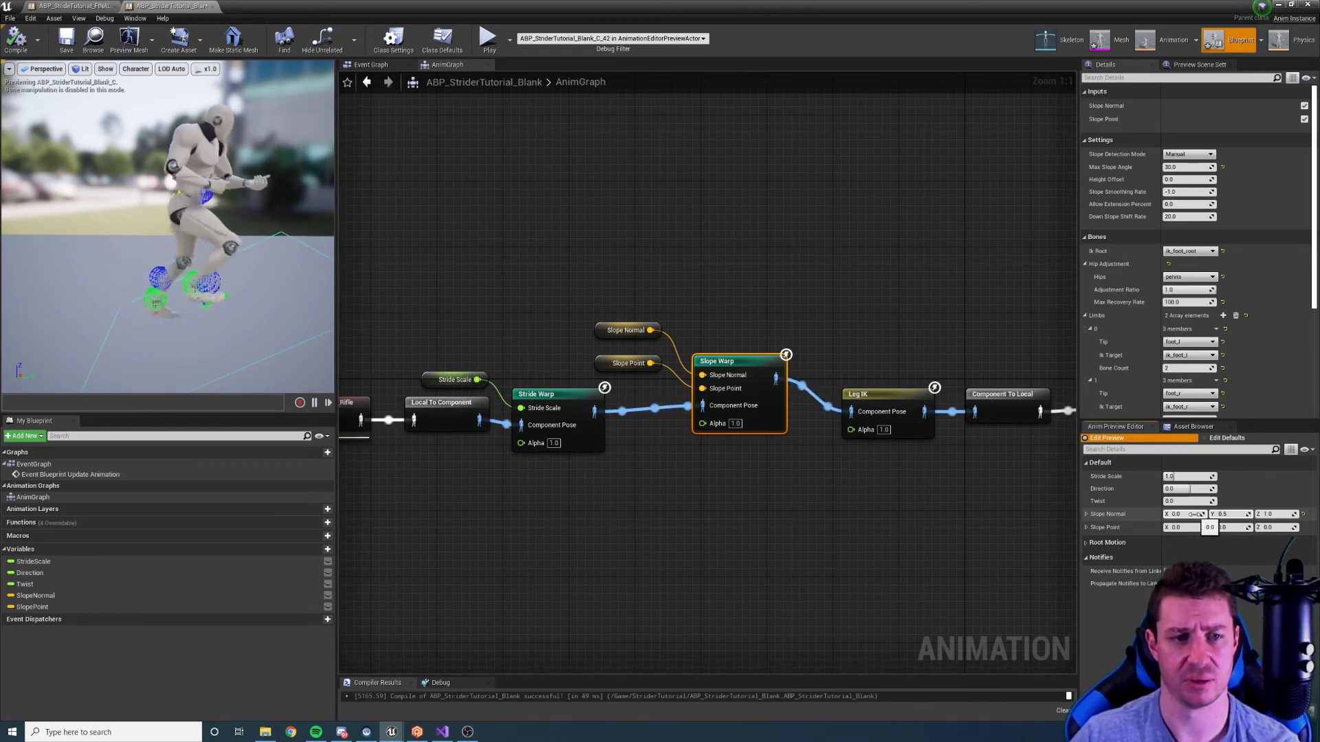
pyautogui.click(1197, 514)
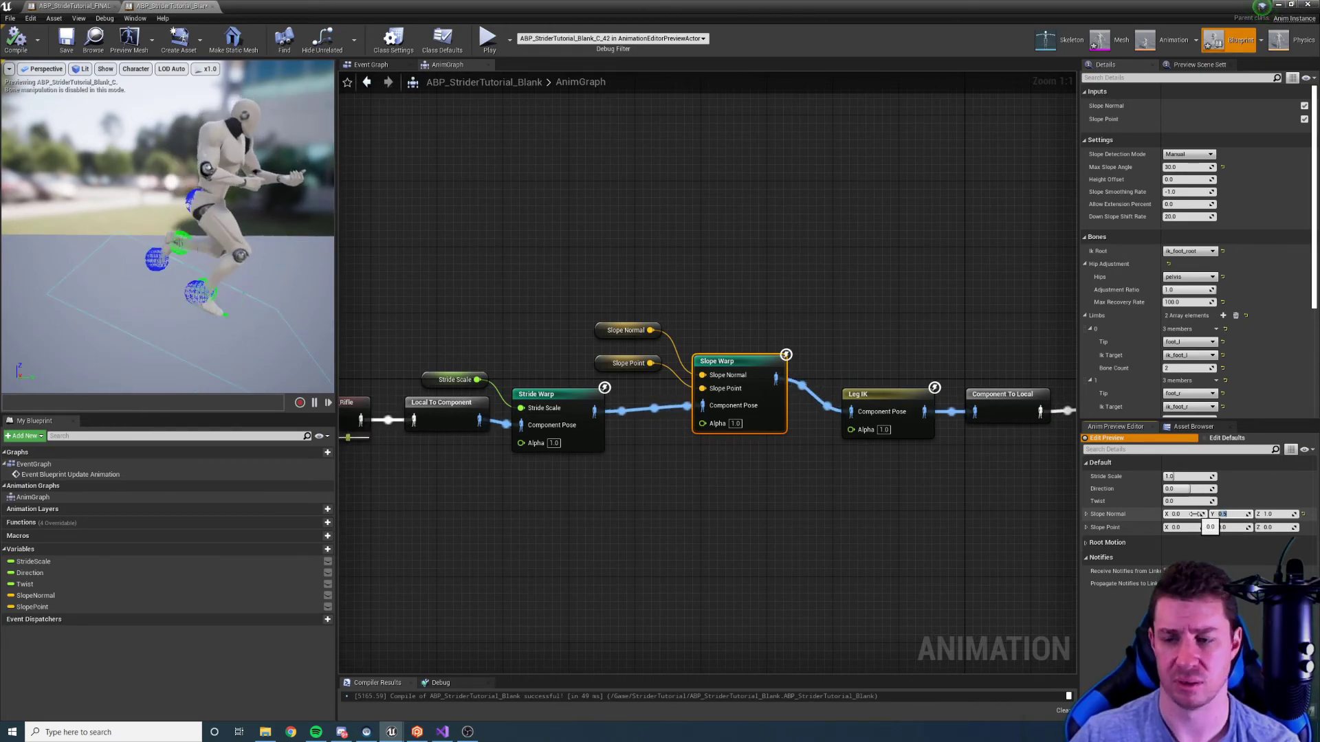
pyautogui.click(1226, 515)
pyautogui.write('0')
pyautogui.press('Return')
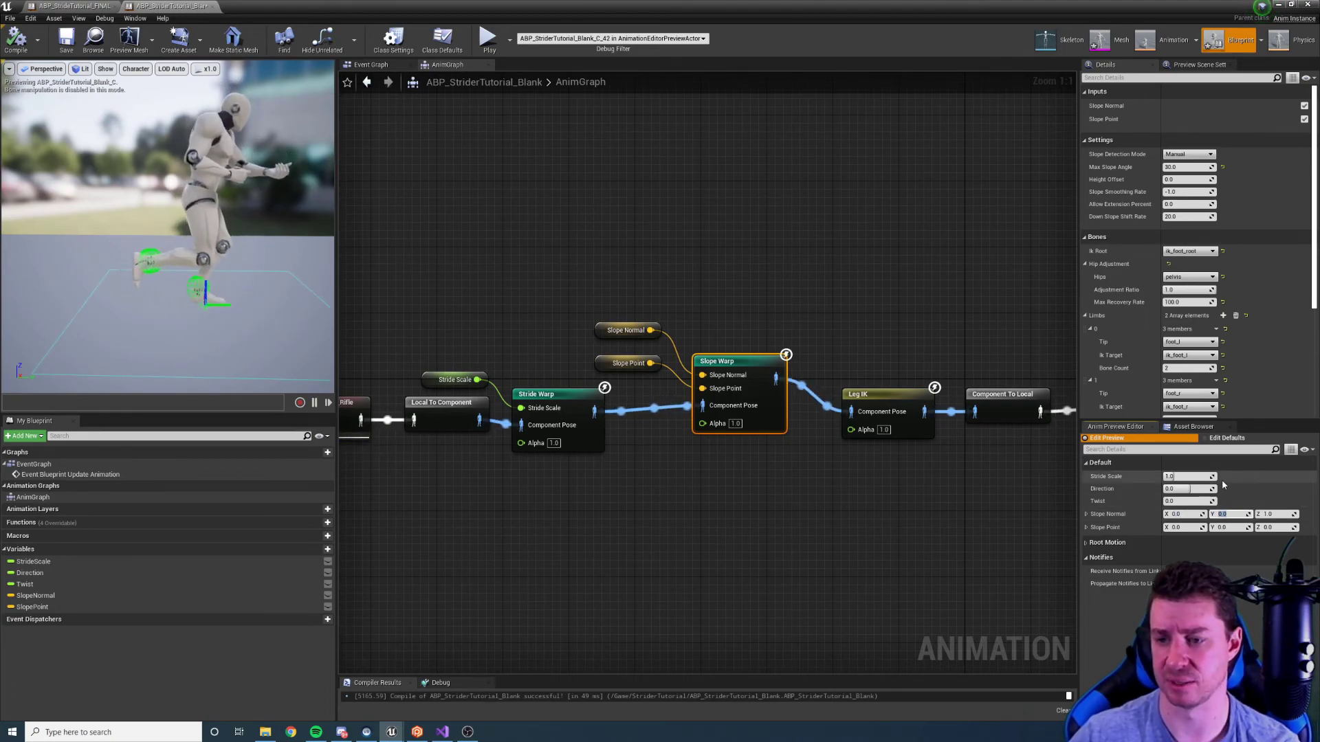
# Step: Set the Slope Warp's hip Max Recovery Rate to -1 and compile
pyautogui.click(1191, 302)
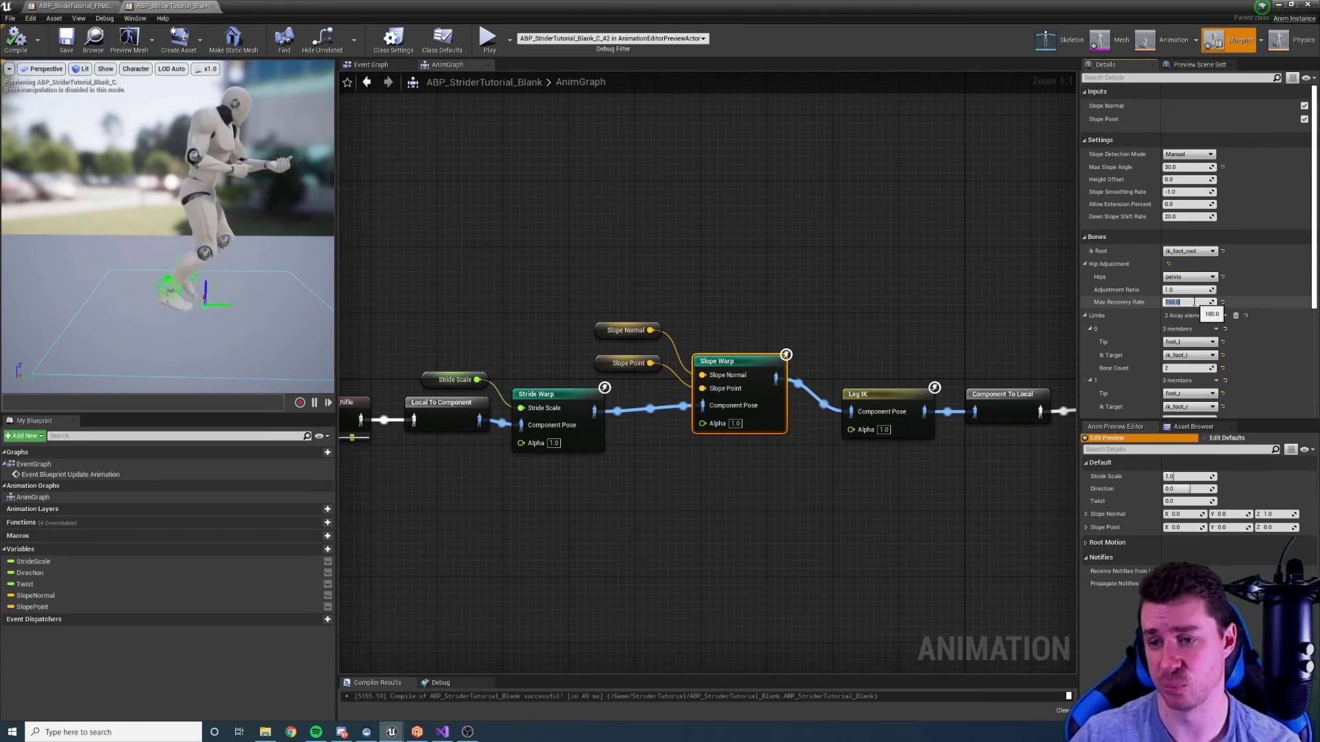
pyautogui.write('-1')
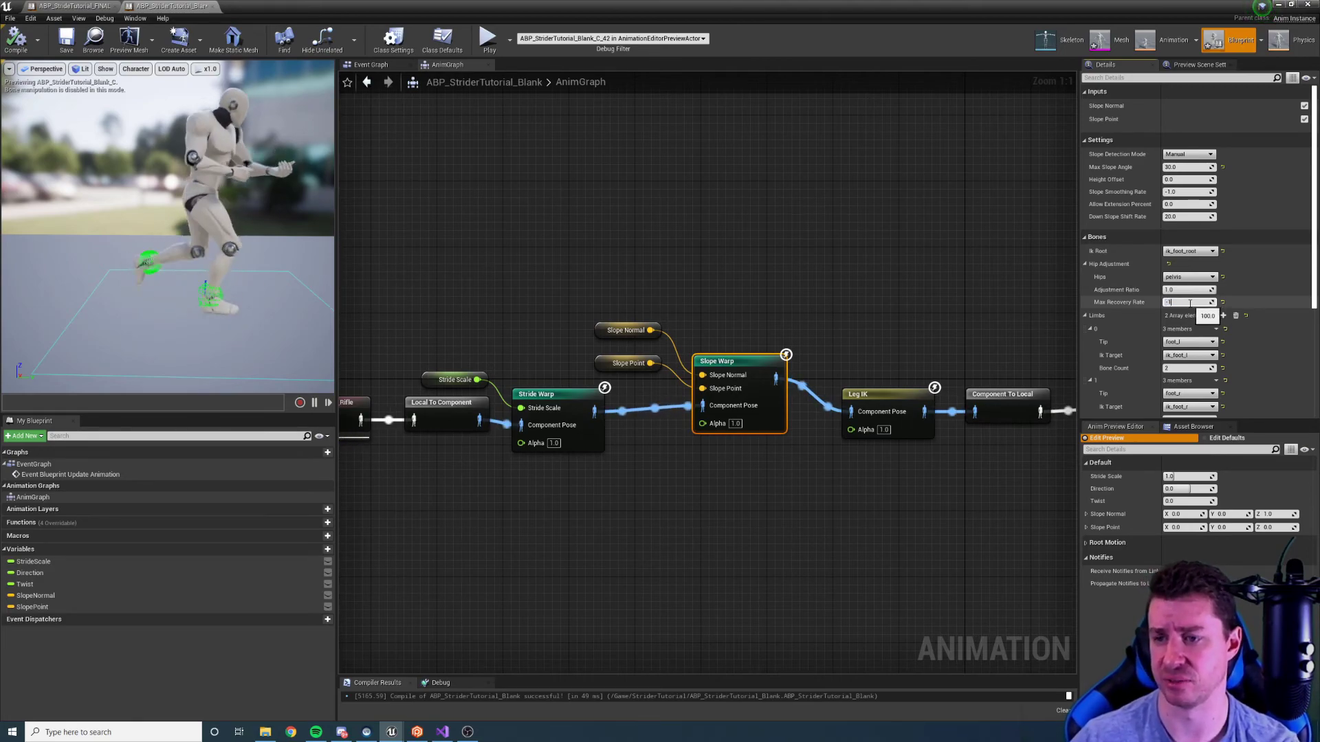
pyautogui.press('Return')
pyautogui.click(312, 381)
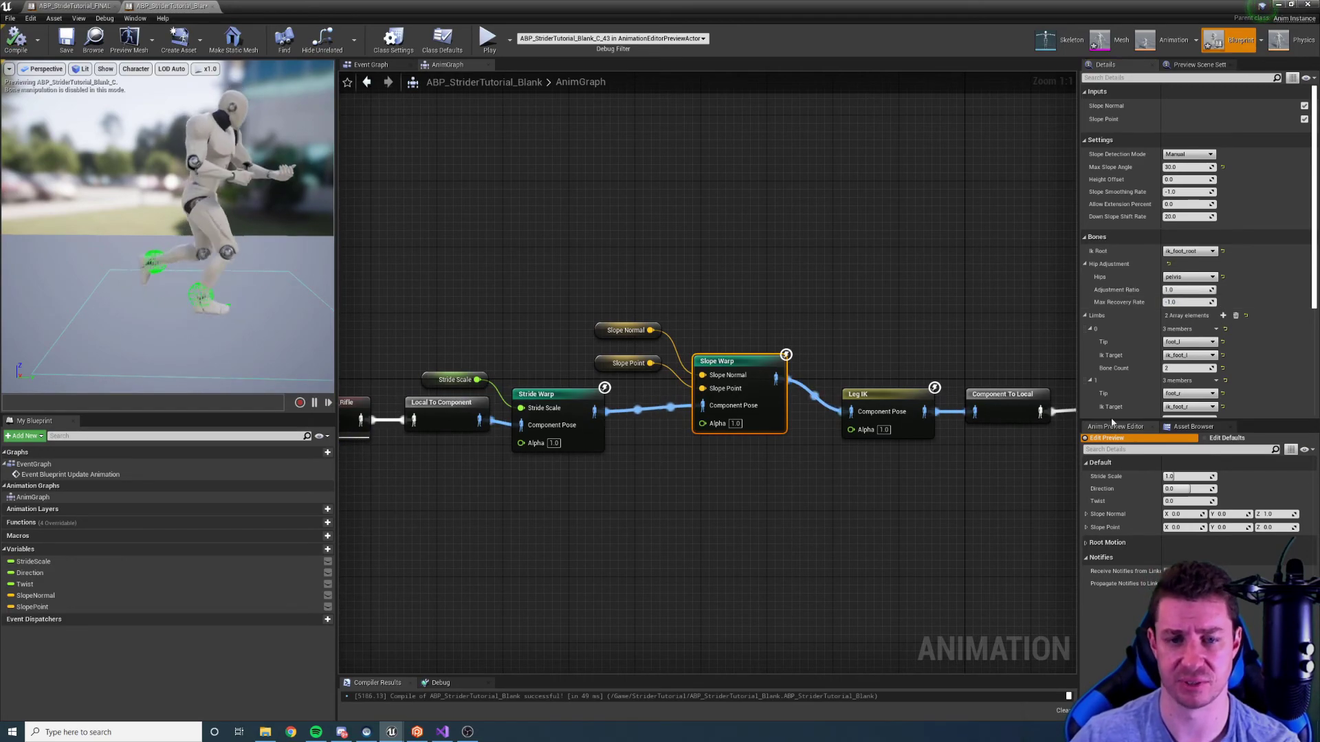
# Step: Tilt the preview slope with a Slope Normal Y of 0.5, and return it to 0
pyautogui.click(1224, 514)
pyautogui.write('0.5')
pyautogui.press('Return')
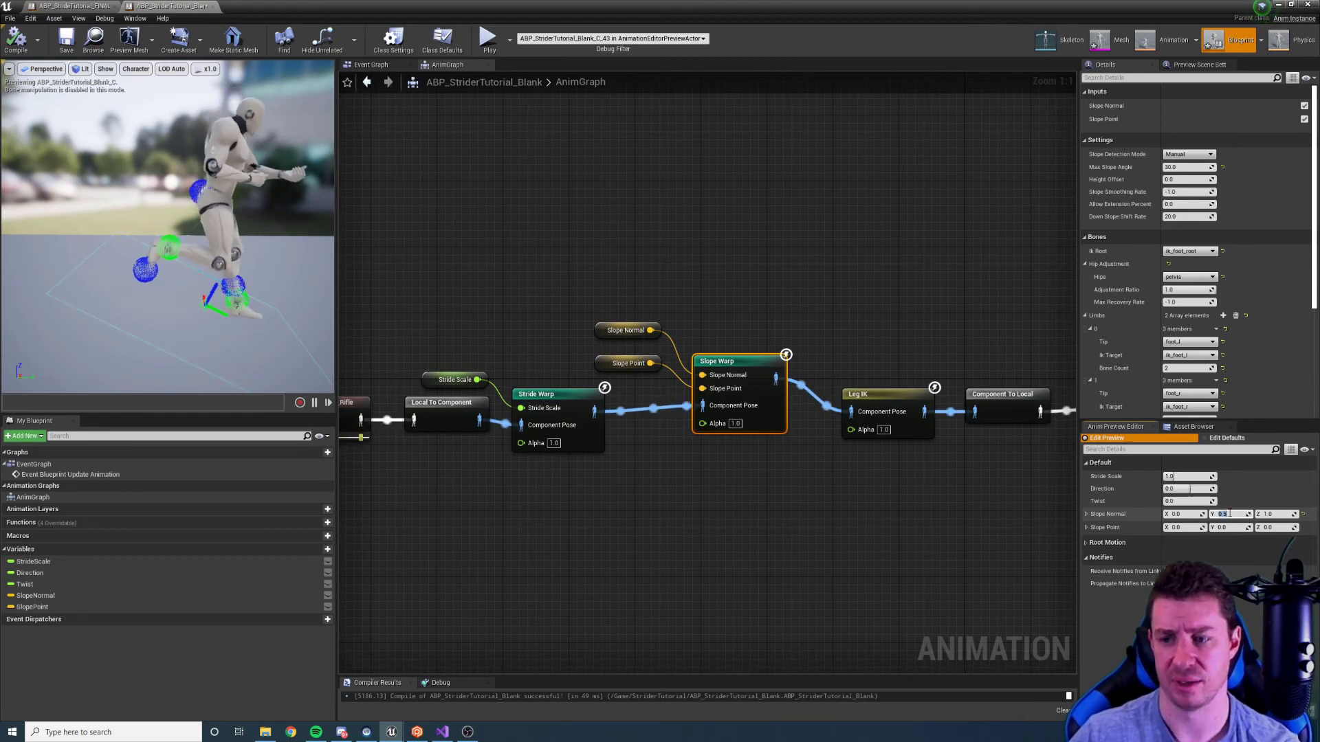
pyautogui.write('0')
pyautogui.press('Return')
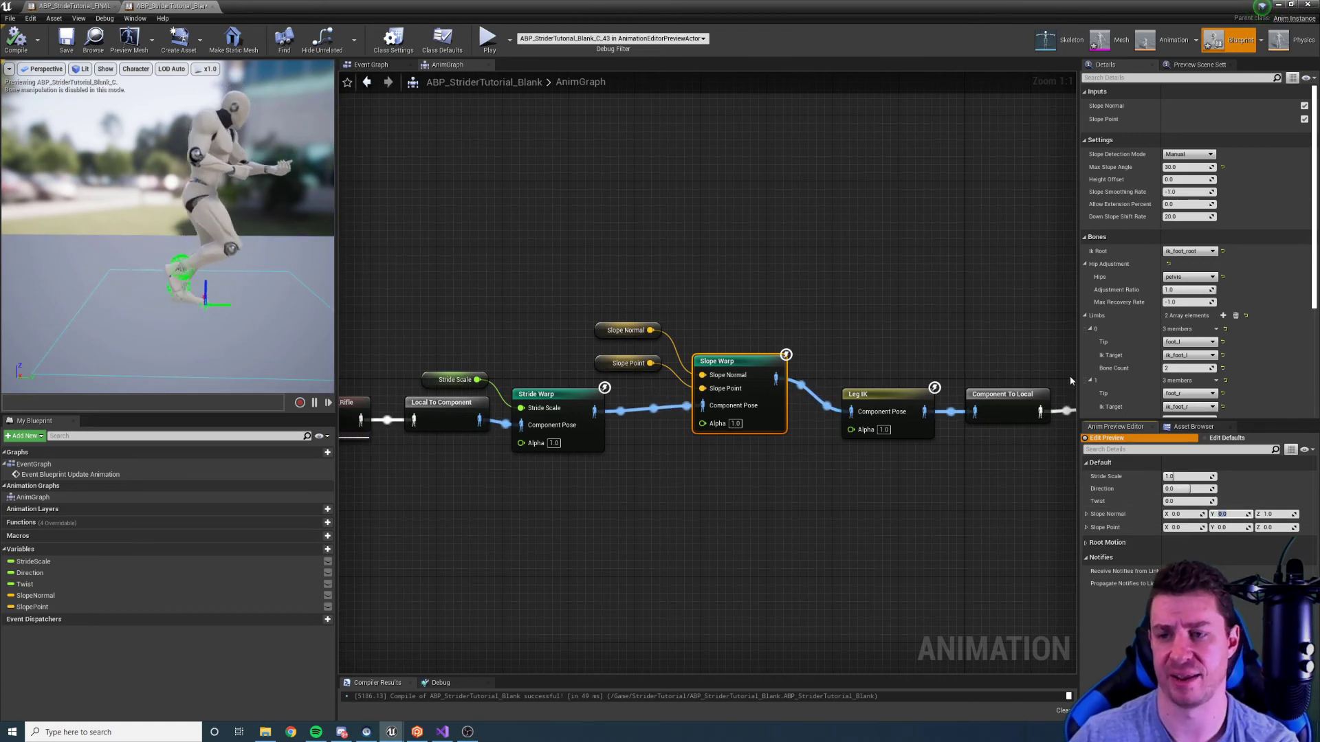
# Step: Set the Slope Warp's hip Max Recovery Rate back to 100 and recompile the blueprint
pyautogui.click(1192, 302)
pyautogui.write('100')
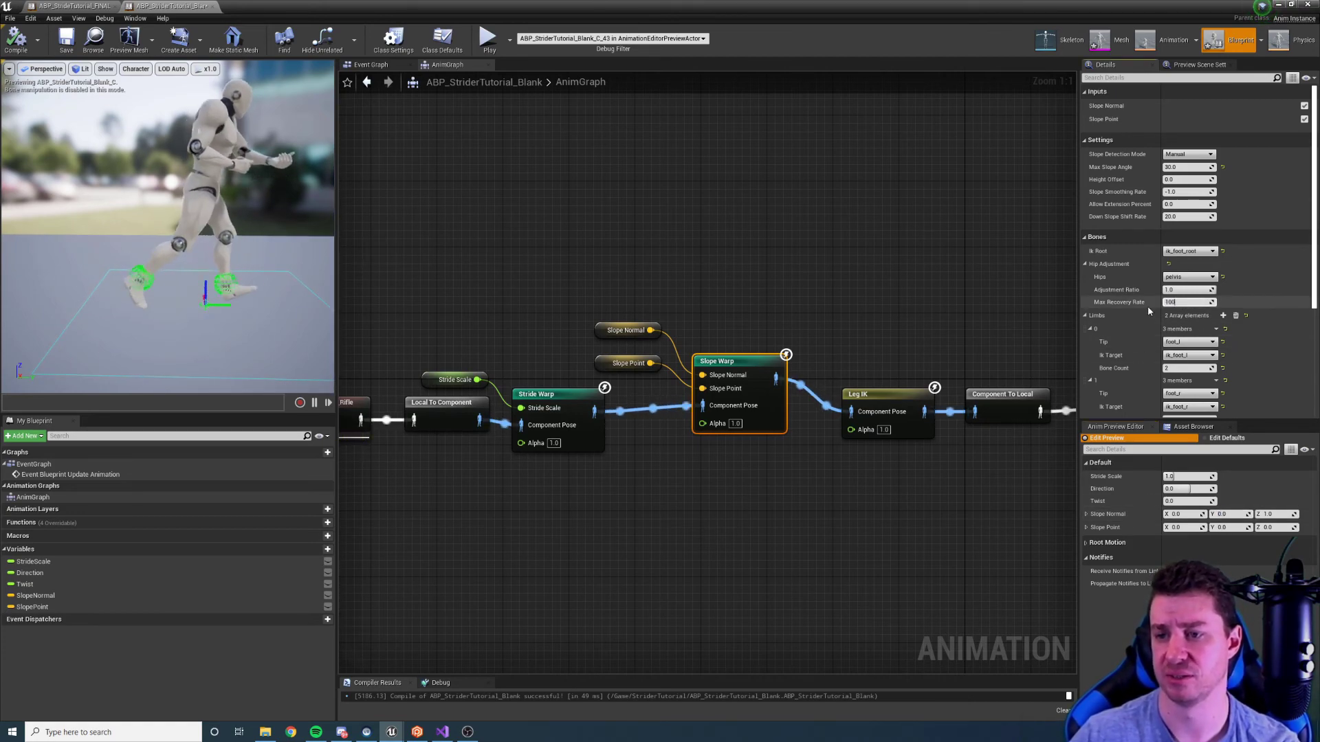
pyautogui.press('Return')
pyautogui.click(312, 380)
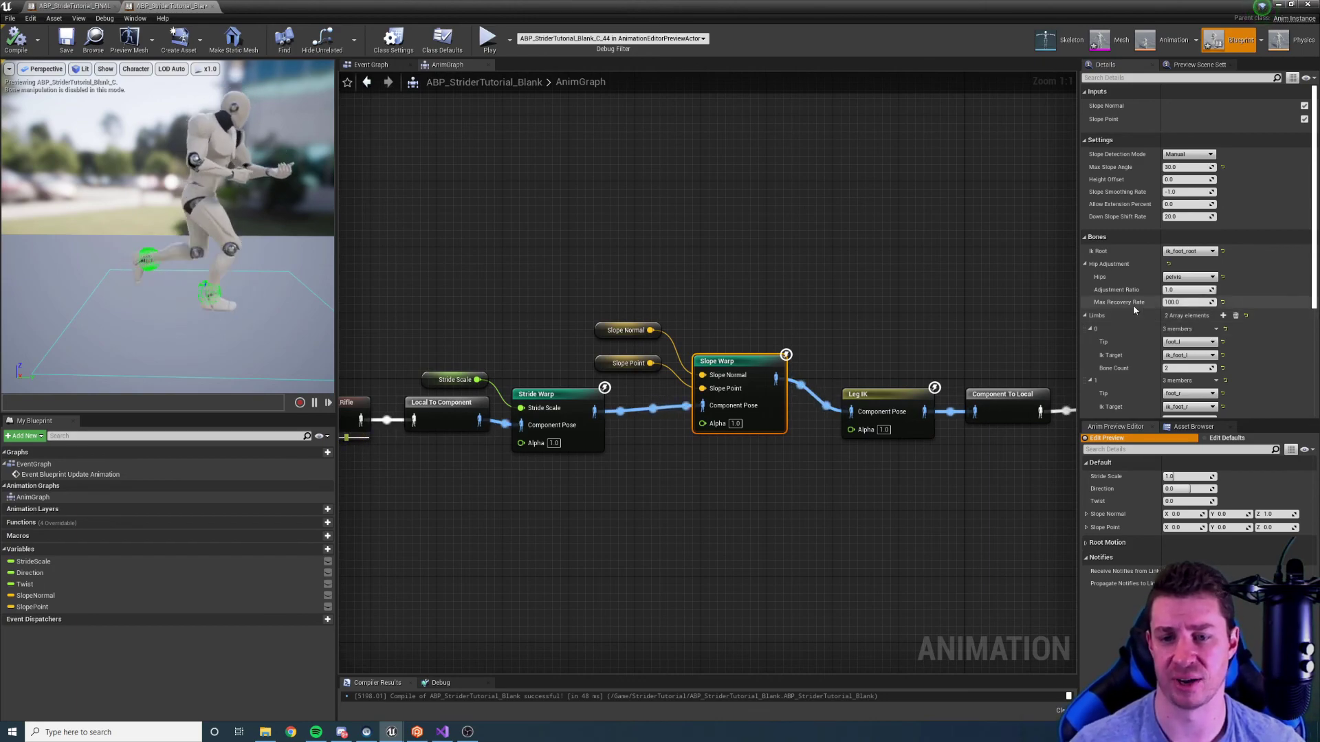
# Step: Move the Slope Normal and Slope Point variable nodes closer to the Slope Warp node and align them
pyautogui.click(694, 302)
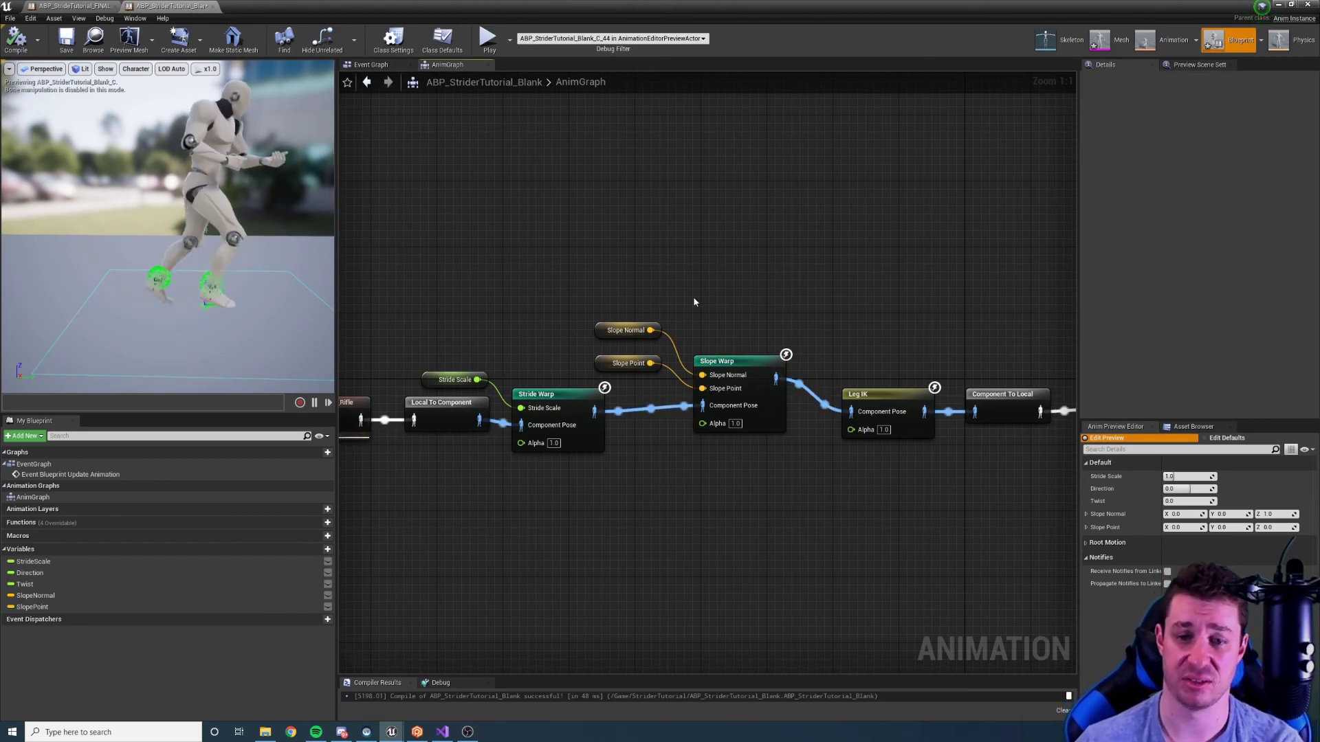
pyautogui.click(608, 328)
pyautogui.moveTo(598, 365); pyautogui.dragTo(607, 357)
pyautogui.click(649, 297)
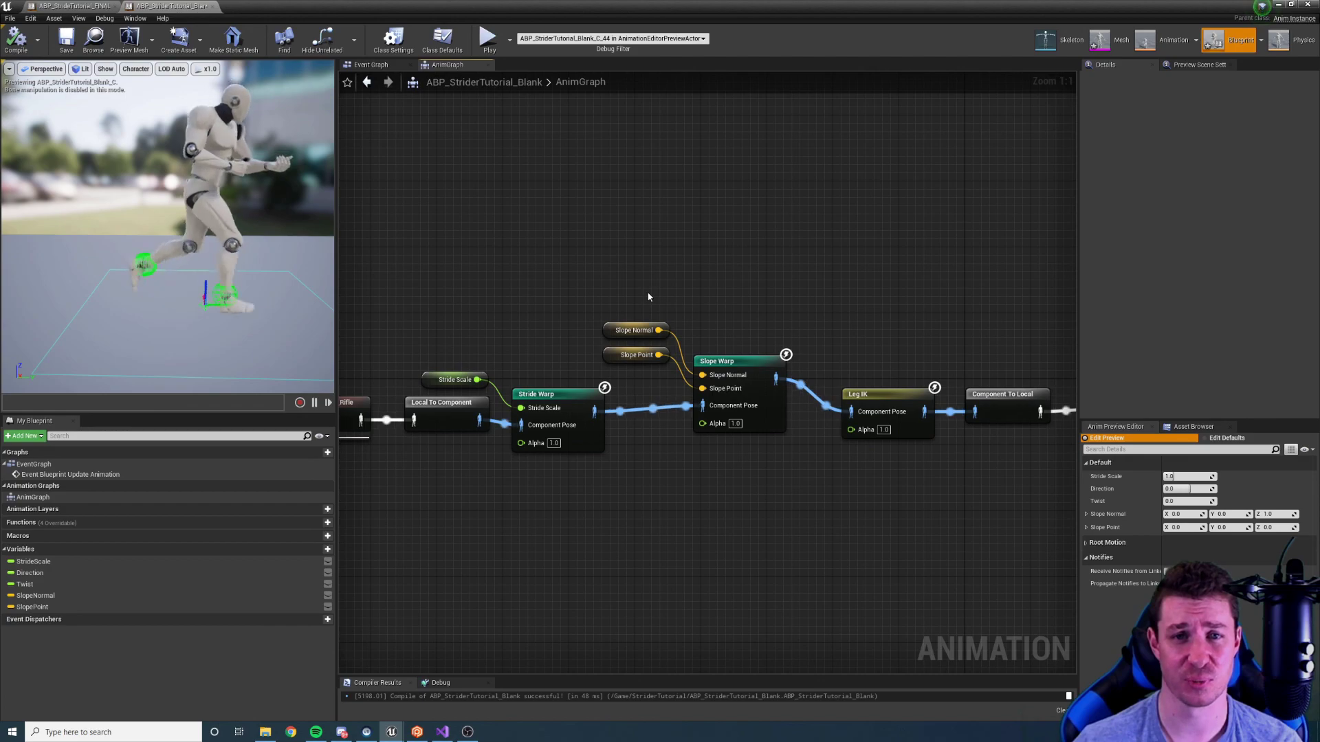